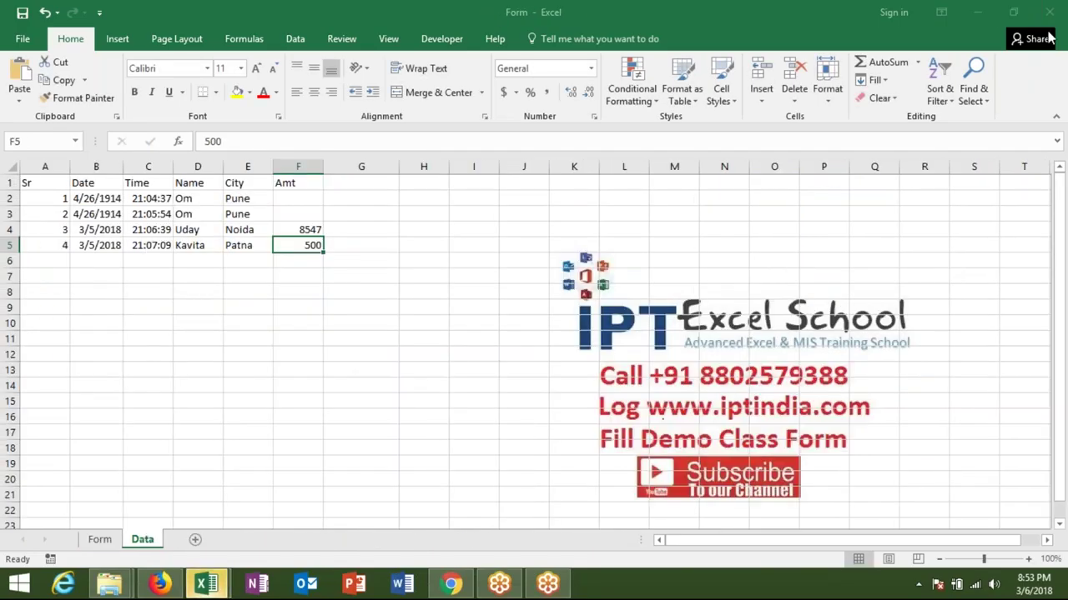
On the Form sheet, enter the person's name in the Name cell B2
click(96, 542)
click(143, 213)
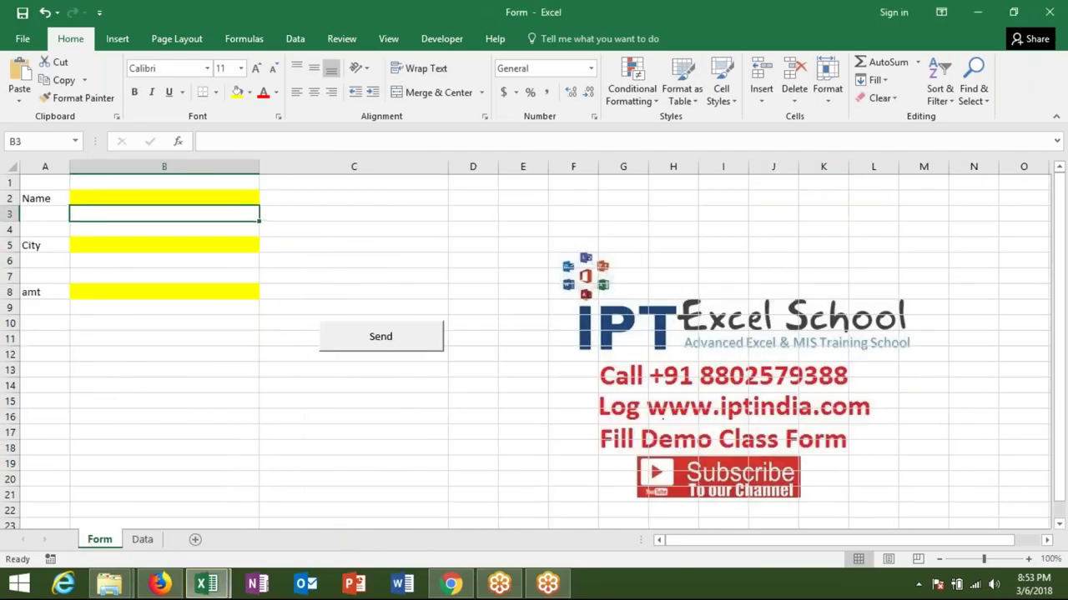
key(Up)
key(Up)
click(158, 200)
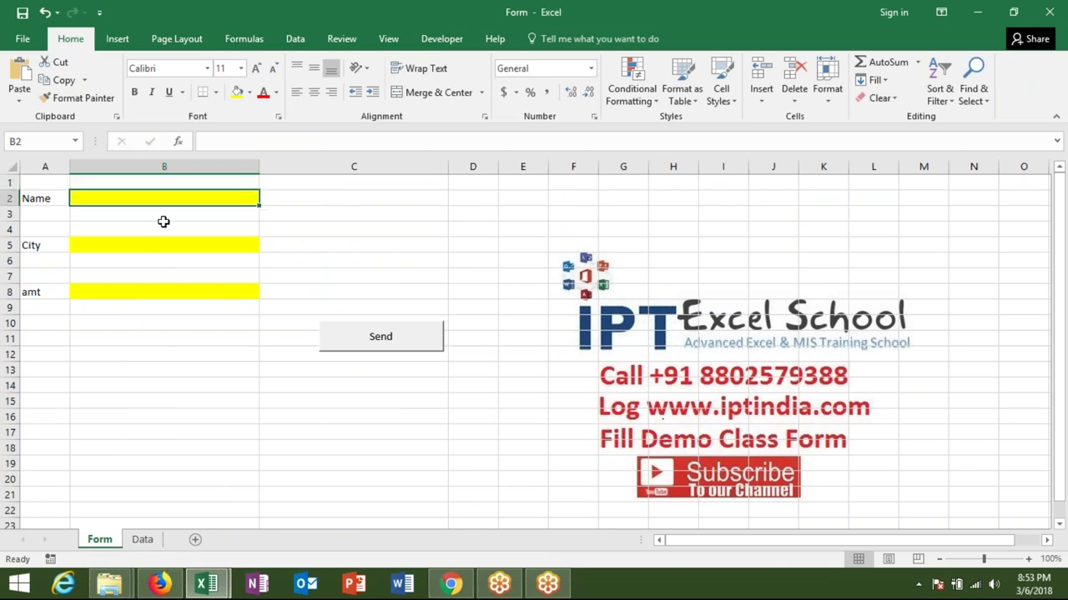
text(O)
key(BackSpace)
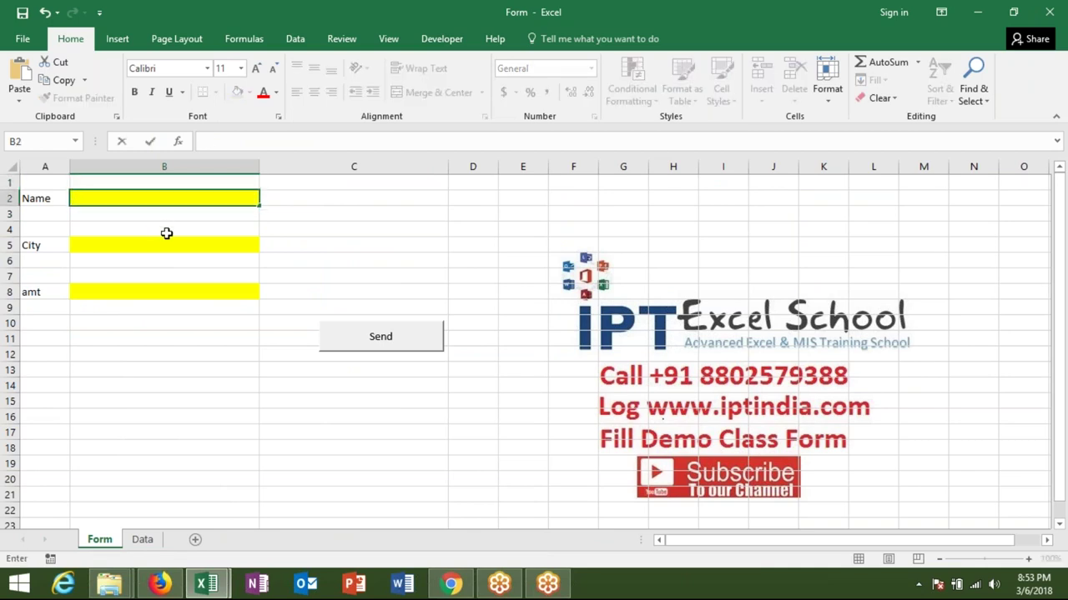
text(N)
text(eetu)
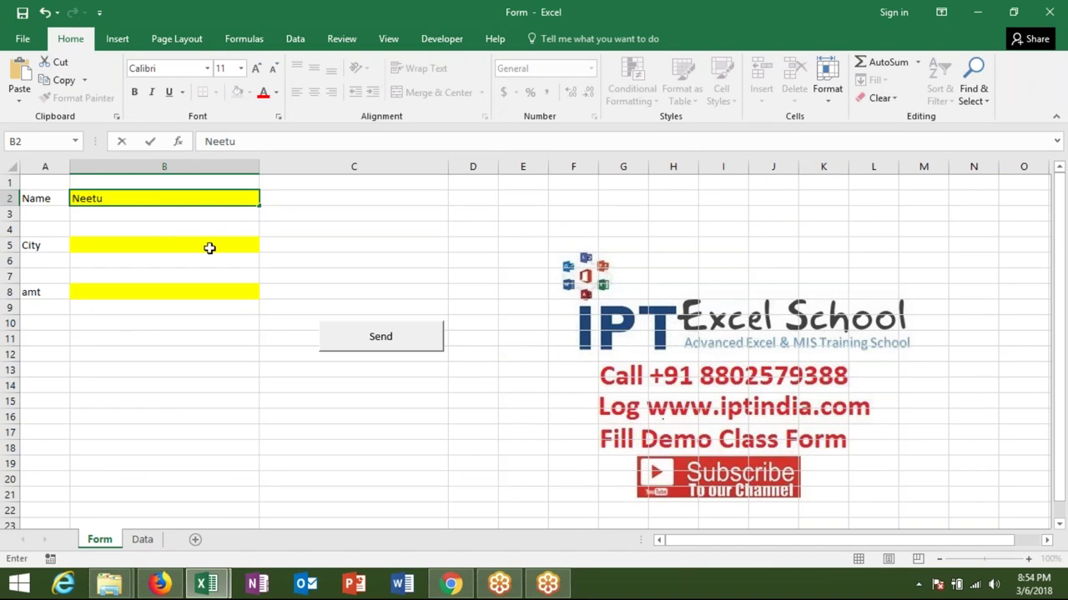
Enter Kanpur as the city in B5 and 5423 as the amount in B8
click(203, 248)
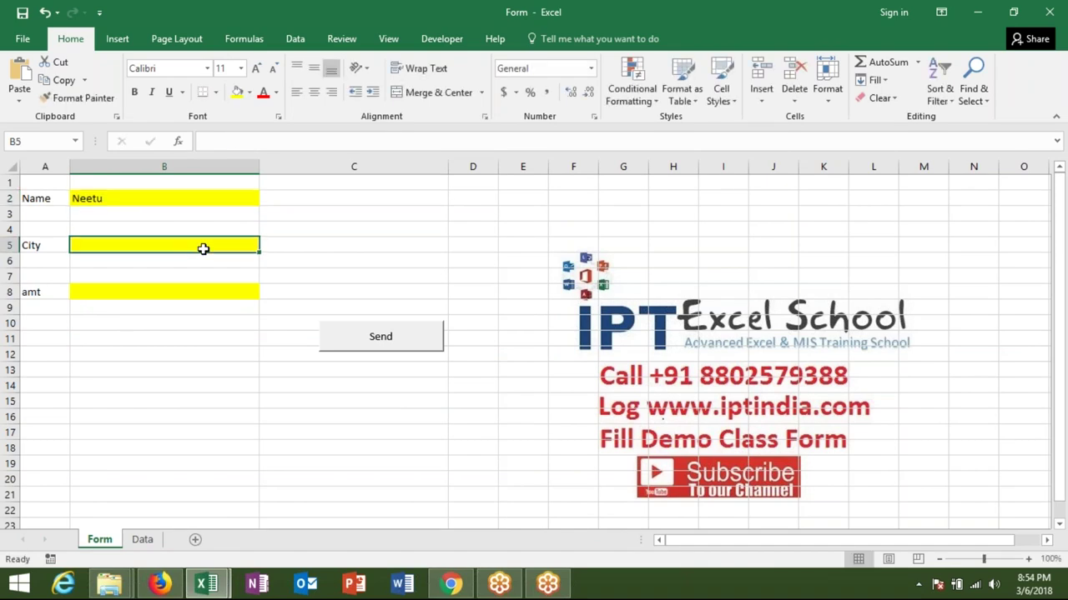
text(Kanpur)
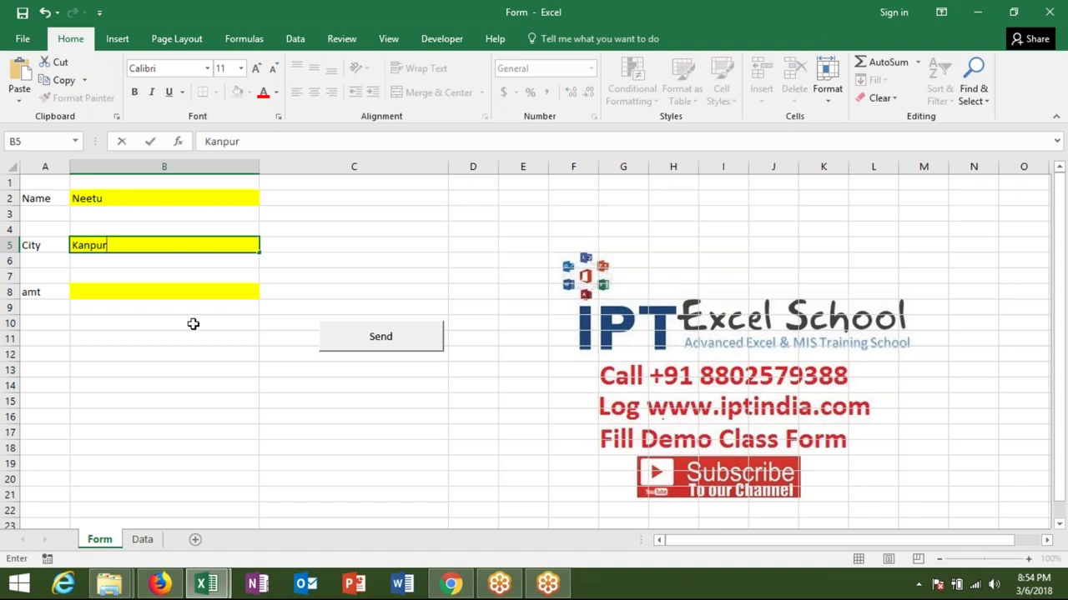
click(193, 287)
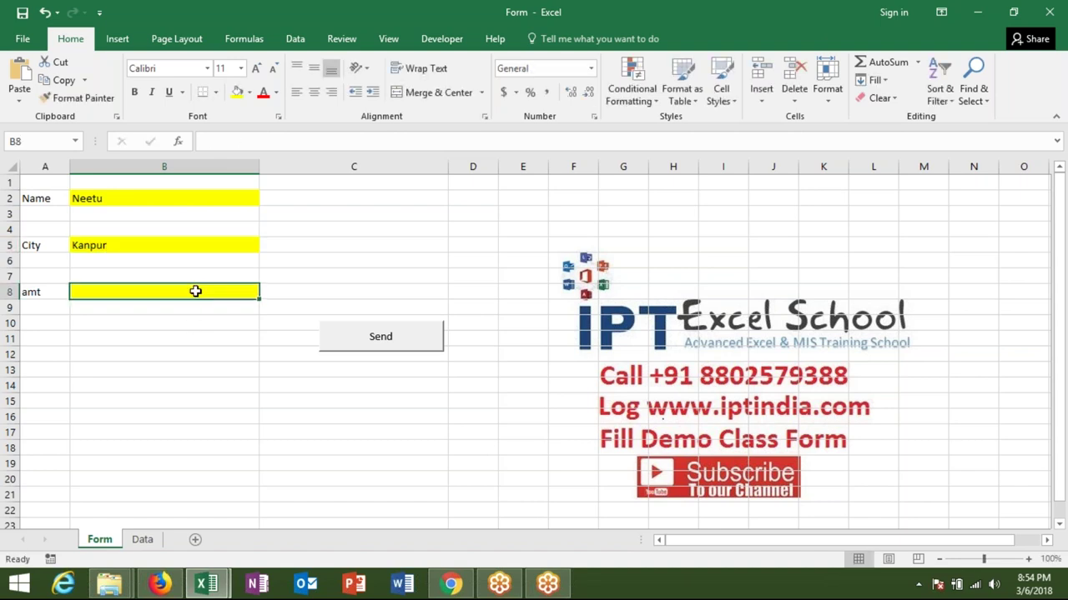
text(5423)
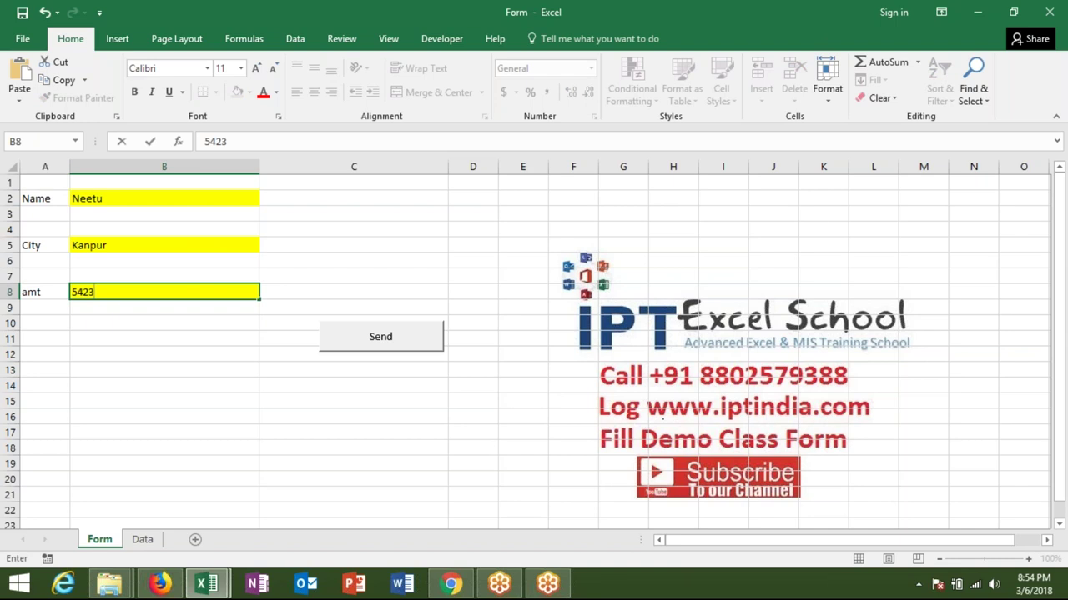
click(193, 305)
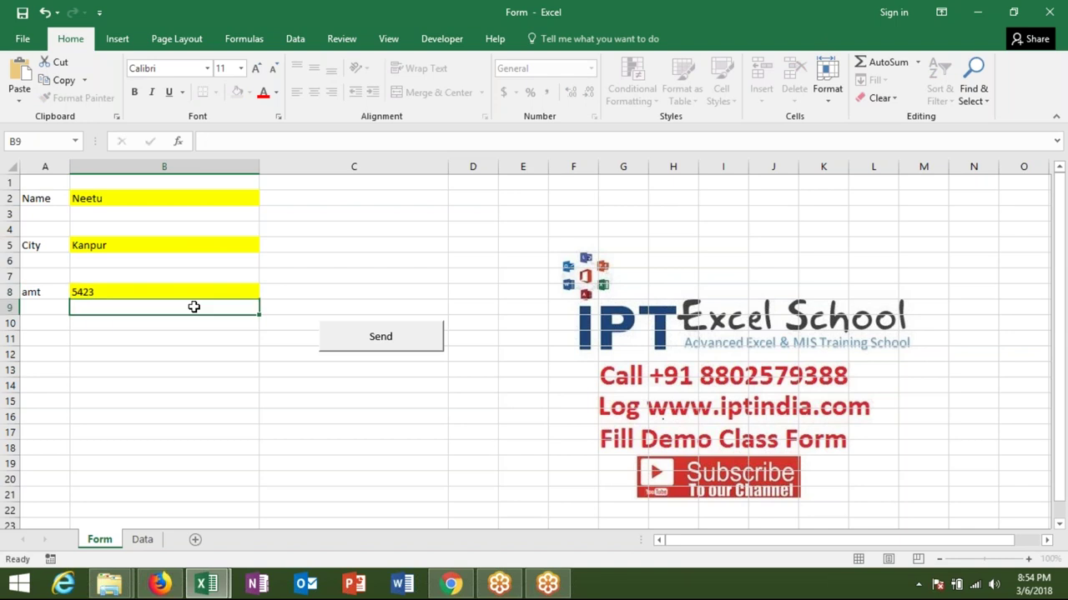
Submit the entry with Send, confirm the data-saved message, and select the cleared input cells
click(335, 348)
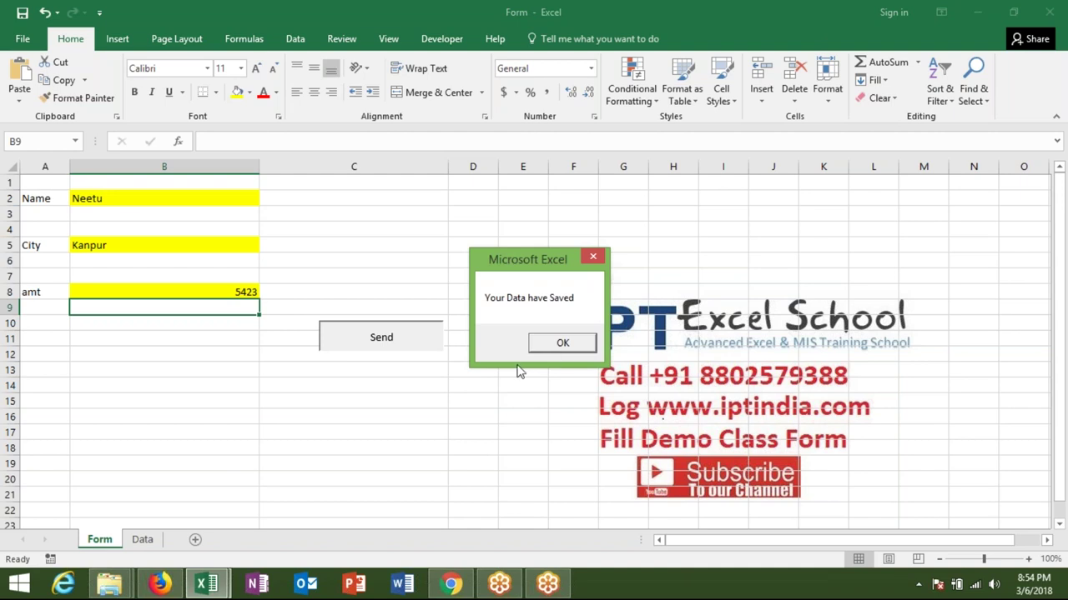
click(540, 347)
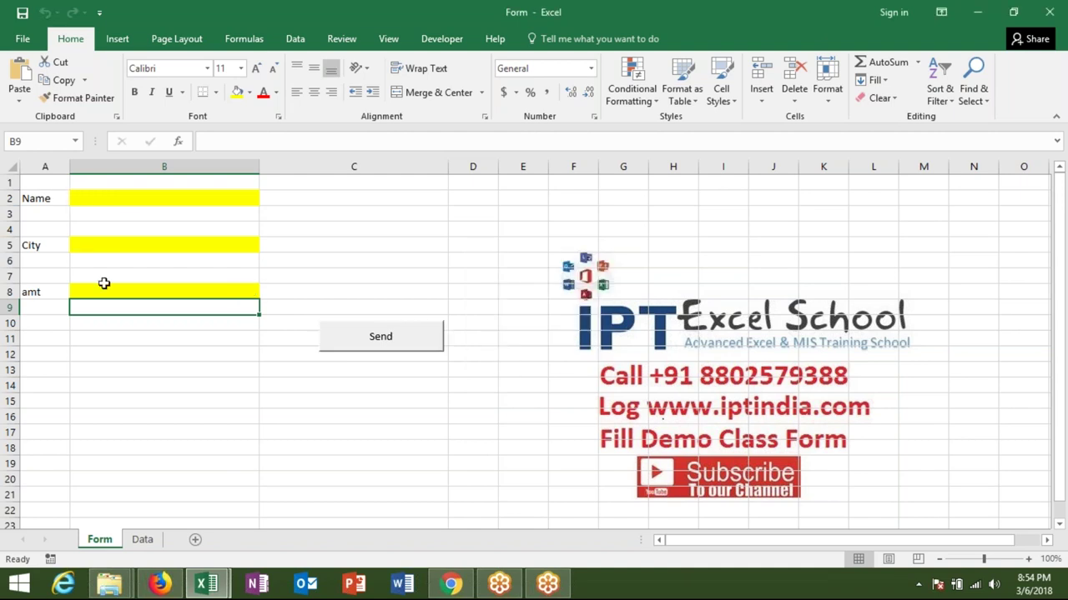
drag(78, 198, 98, 295)
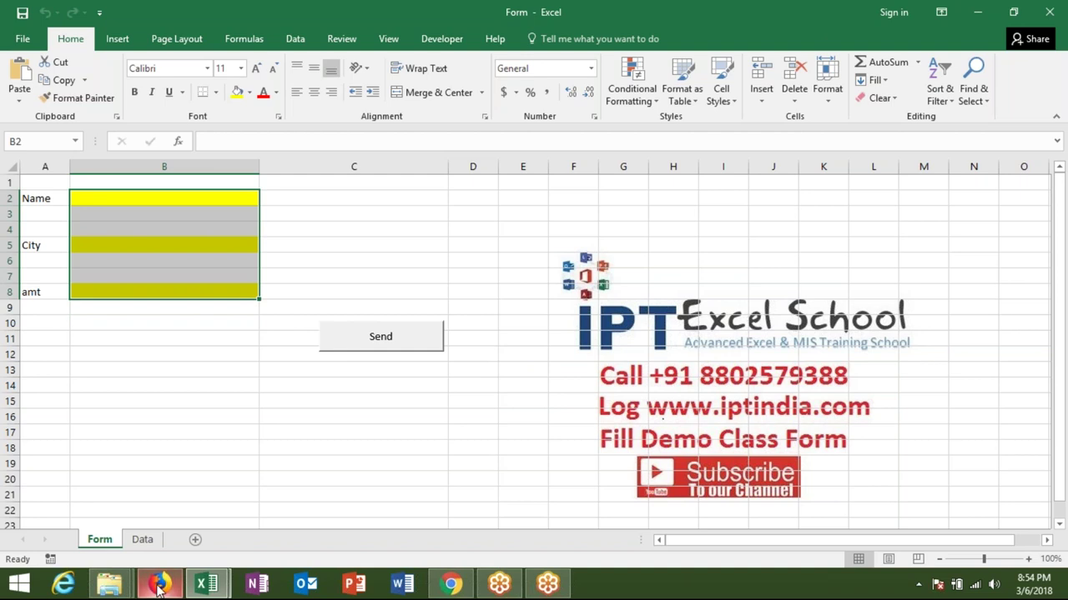
click(142, 541)
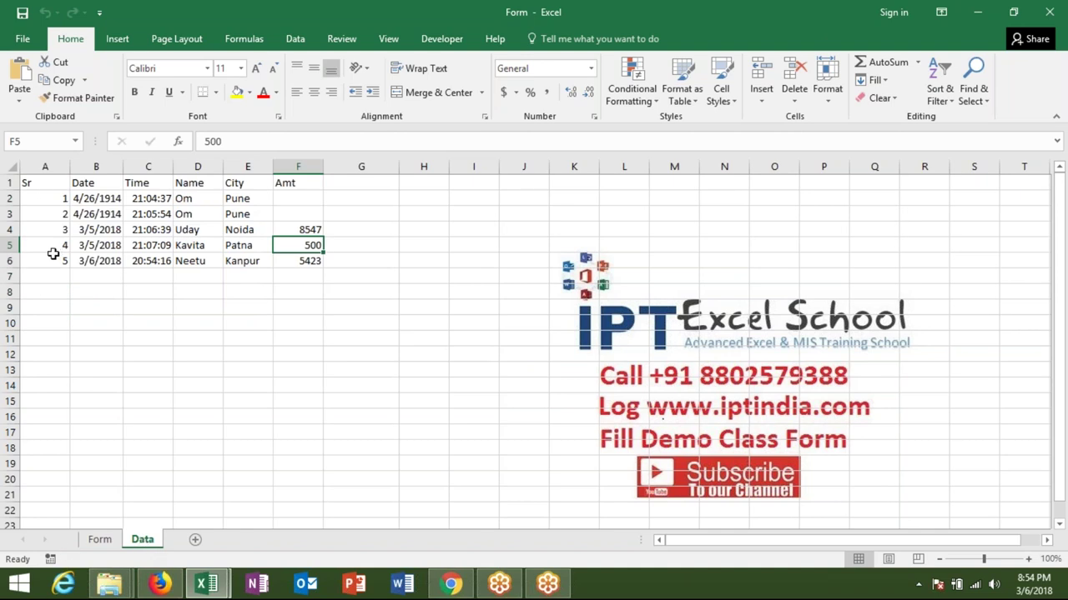
click(102, 261)
click(132, 262)
drag(190, 262, 305, 261)
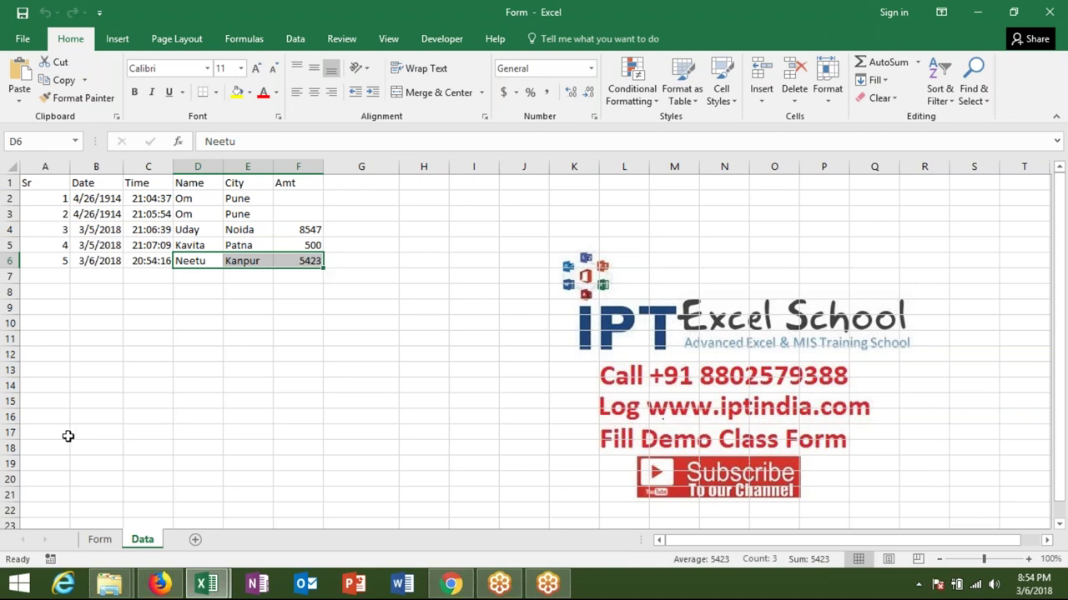
click(102, 541)
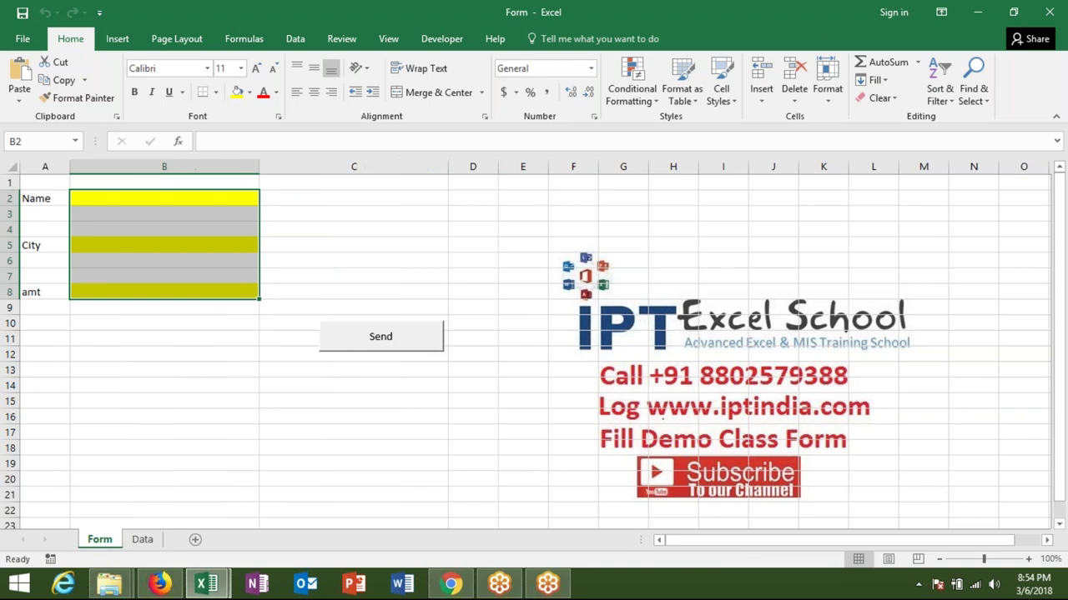
click(128, 195)
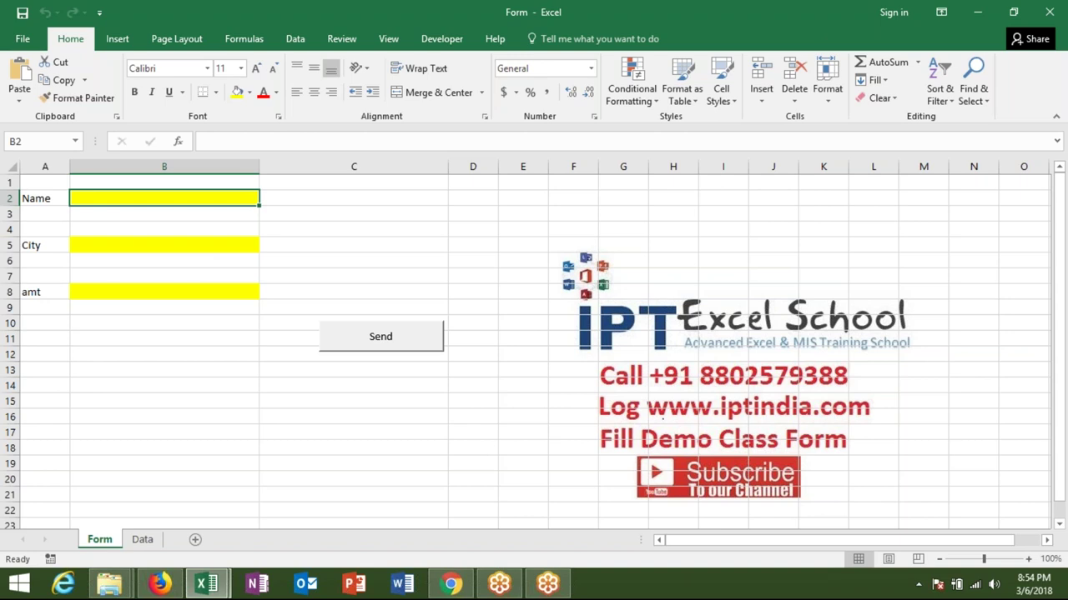
click(138, 540)
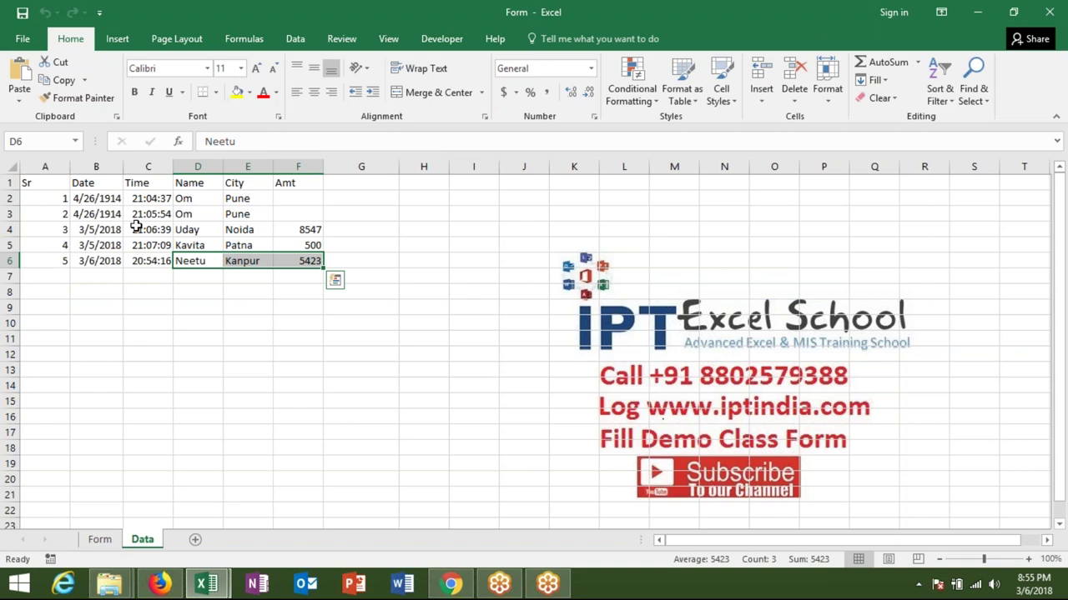
click(100, 541)
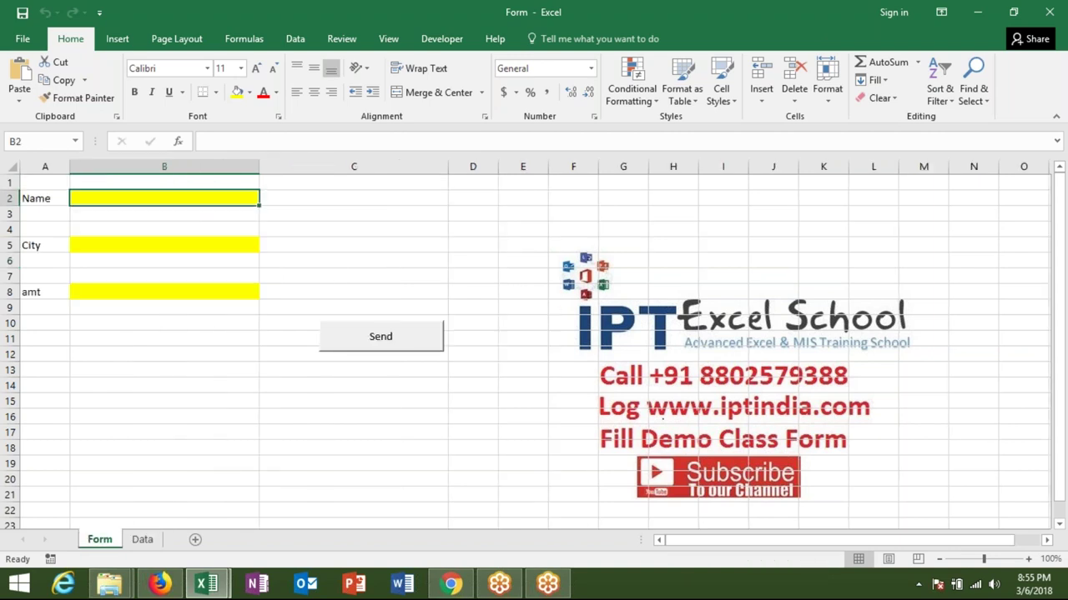
click(132, 542)
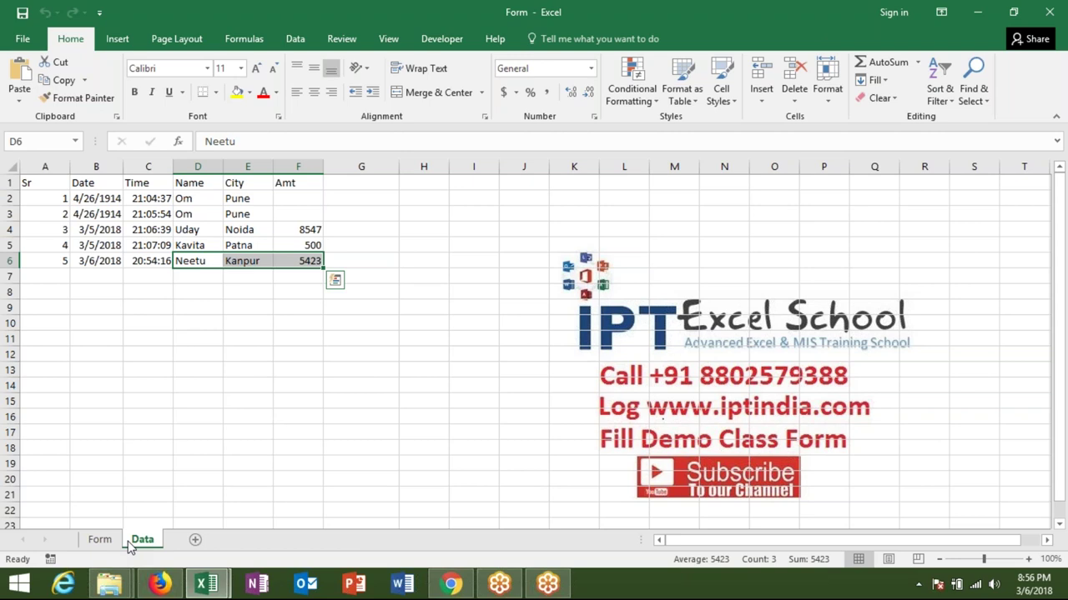
Copy the Data sheet into a new workbook using Move or Copy with Create a copy ticked
click(100, 540)
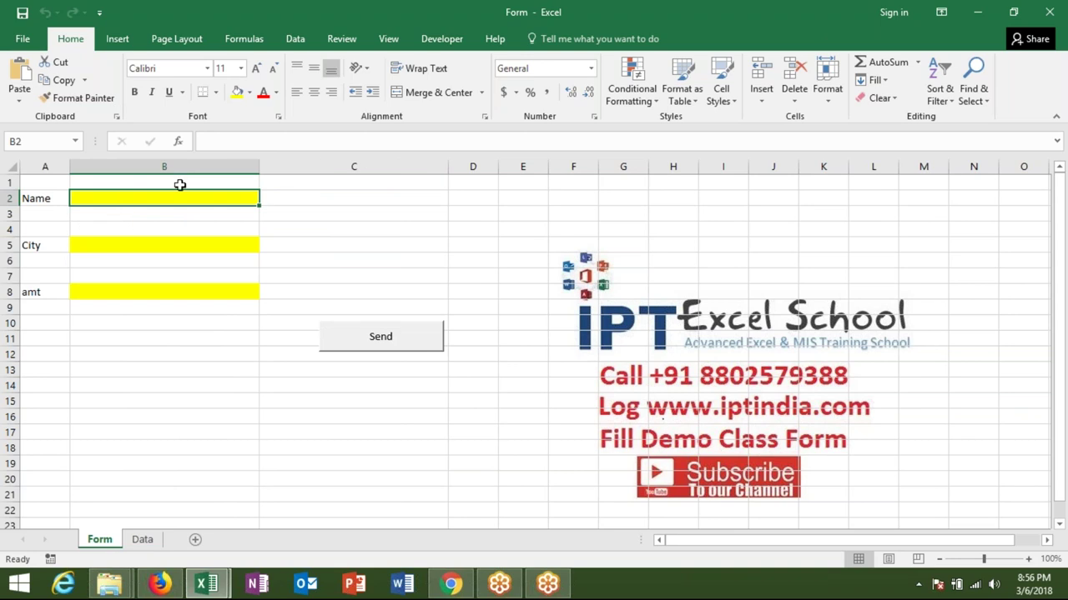
click(148, 544)
right_click(150, 546)
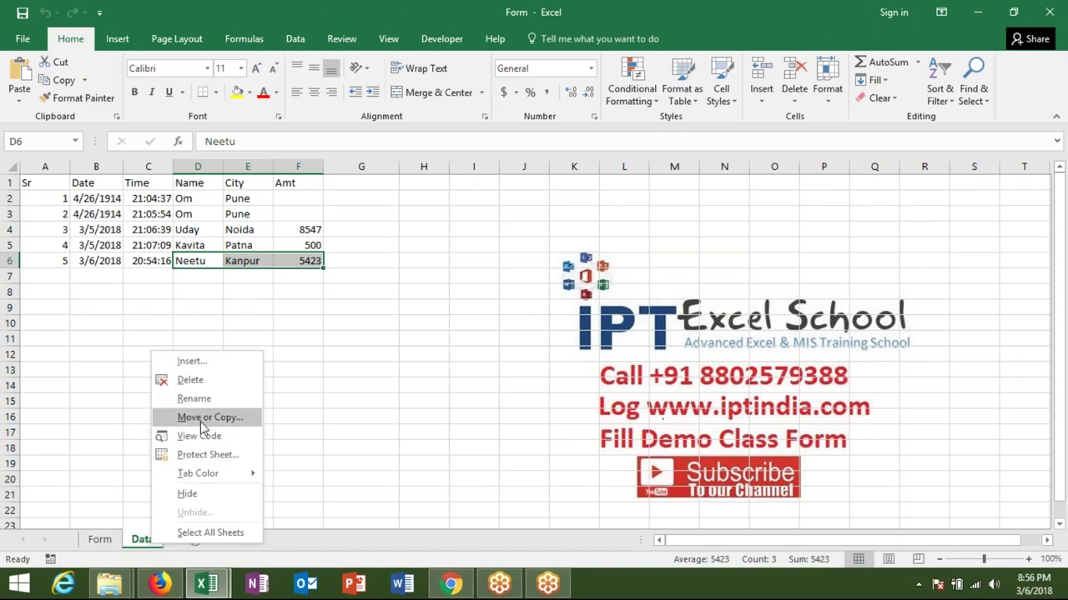
click(200, 422)
click(154, 481)
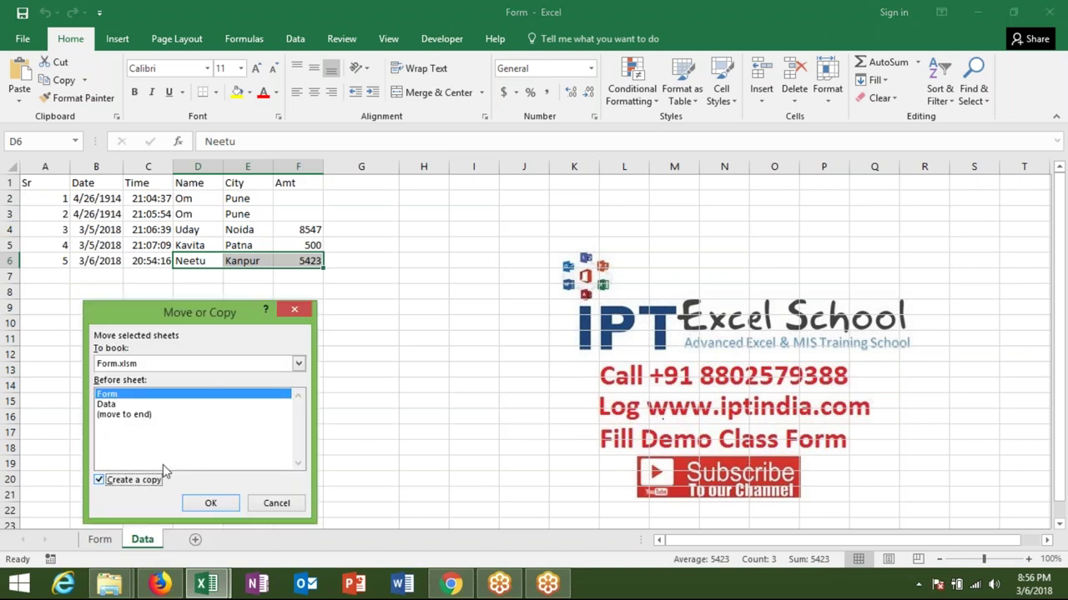
click(170, 364)
click(172, 371)
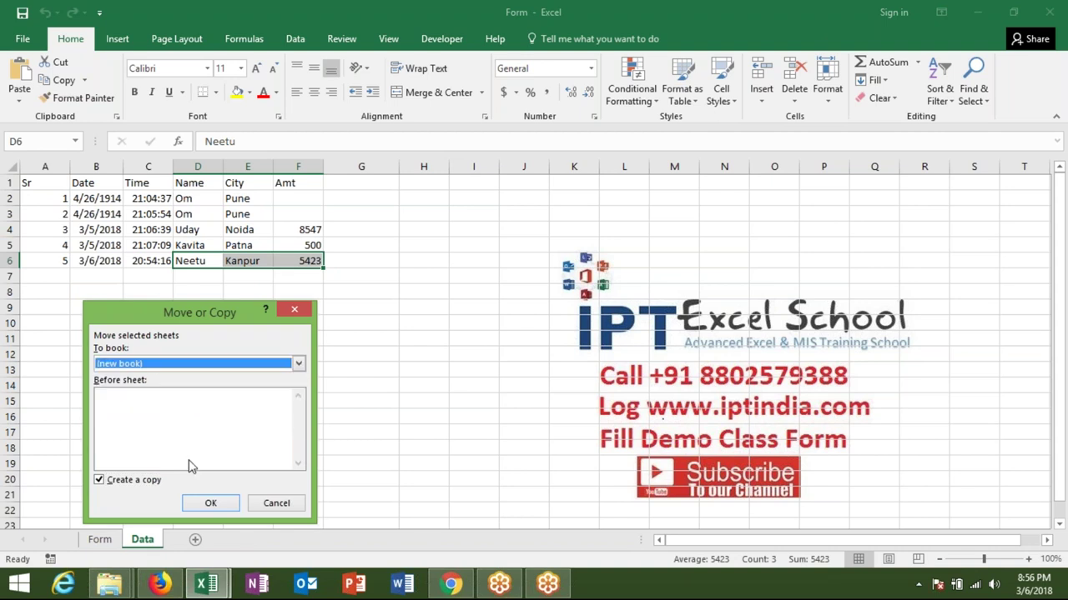
click(211, 504)
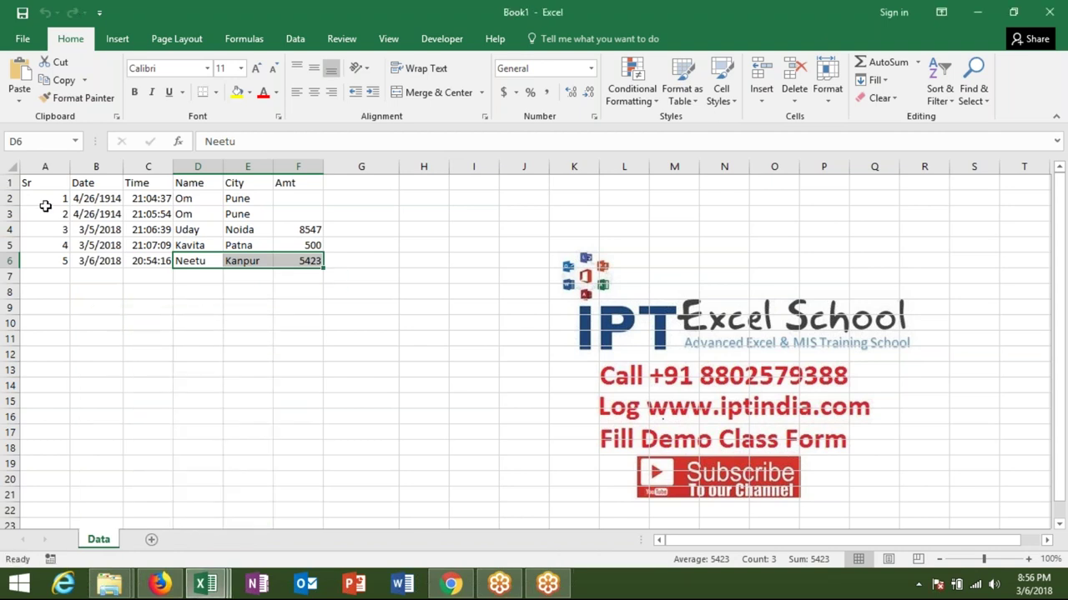
Delete the copied data rows in the new workbook, leaving only the headers
drag(45, 206, 297, 275)
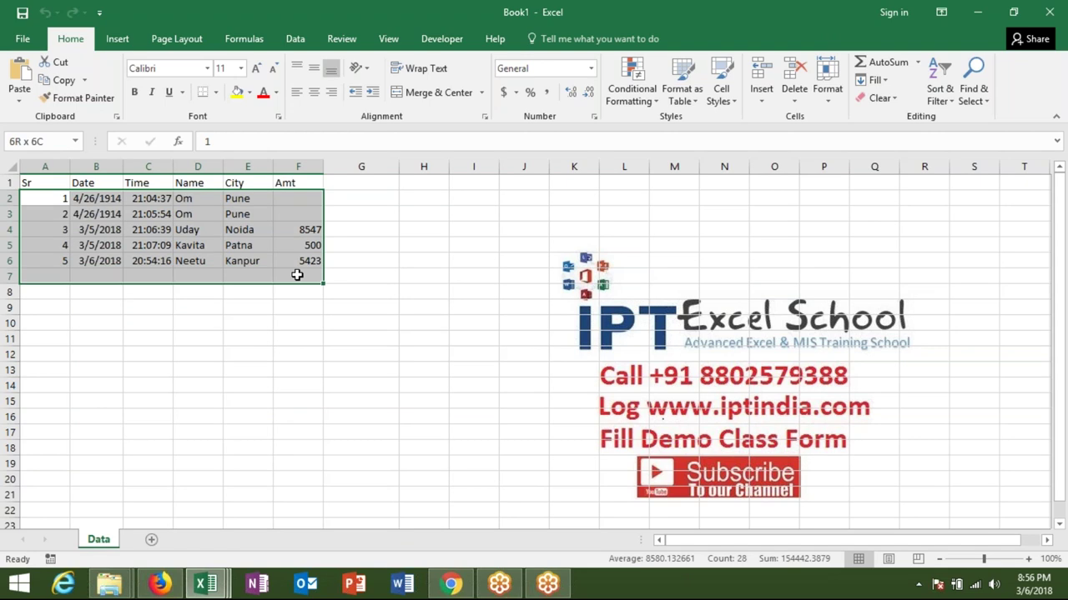
key(Delete)
click(106, 200)
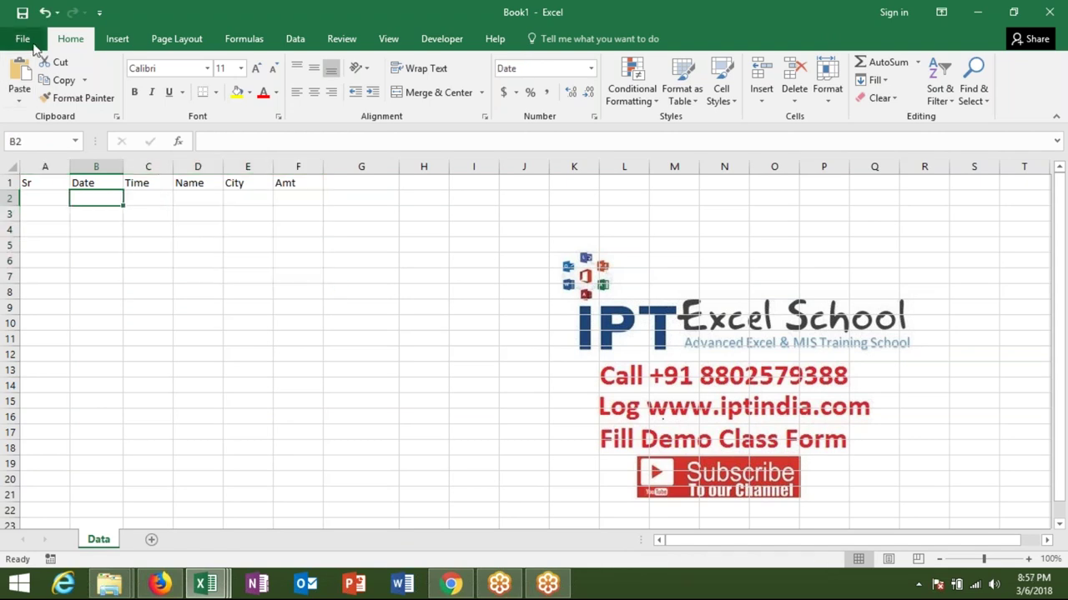
click(33, 46)
Save the new workbook as Data in the 2018 folder on Local Disk (D:)
click(43, 191)
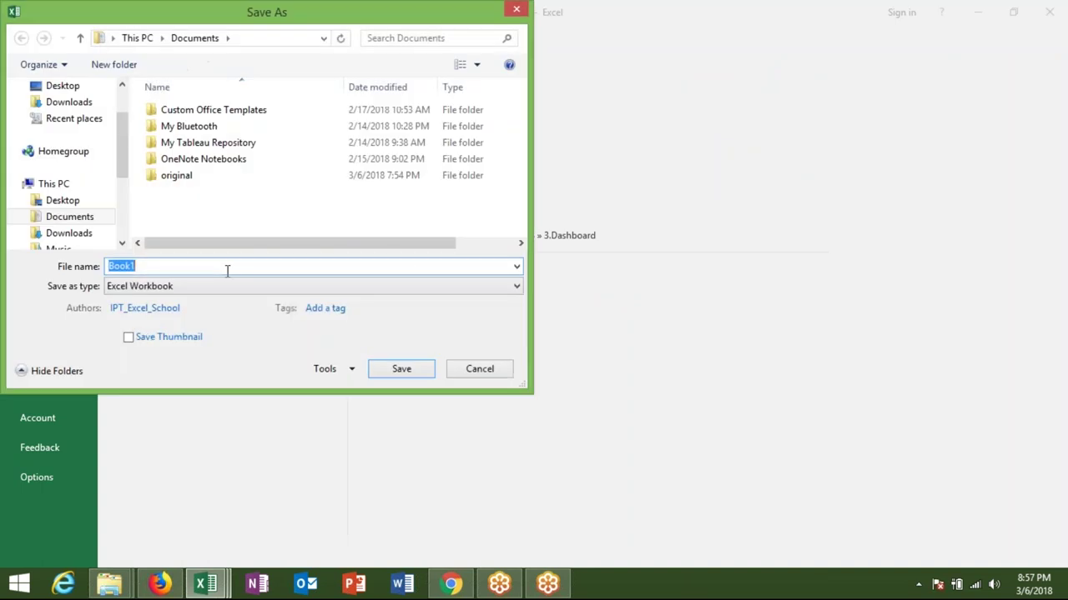
scroll(120, 179, down, 3)
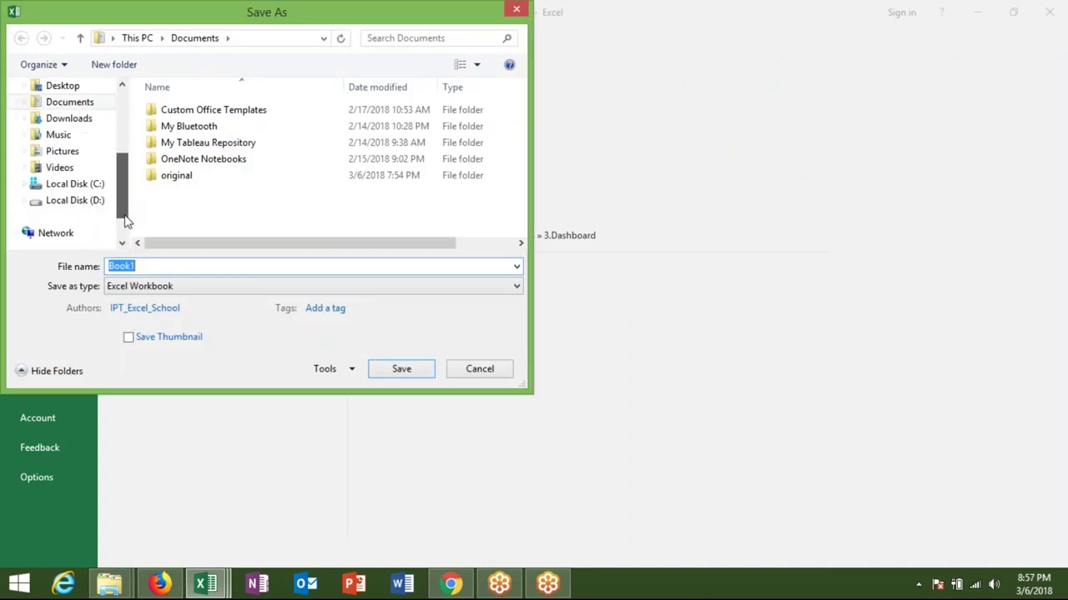
click(83, 231)
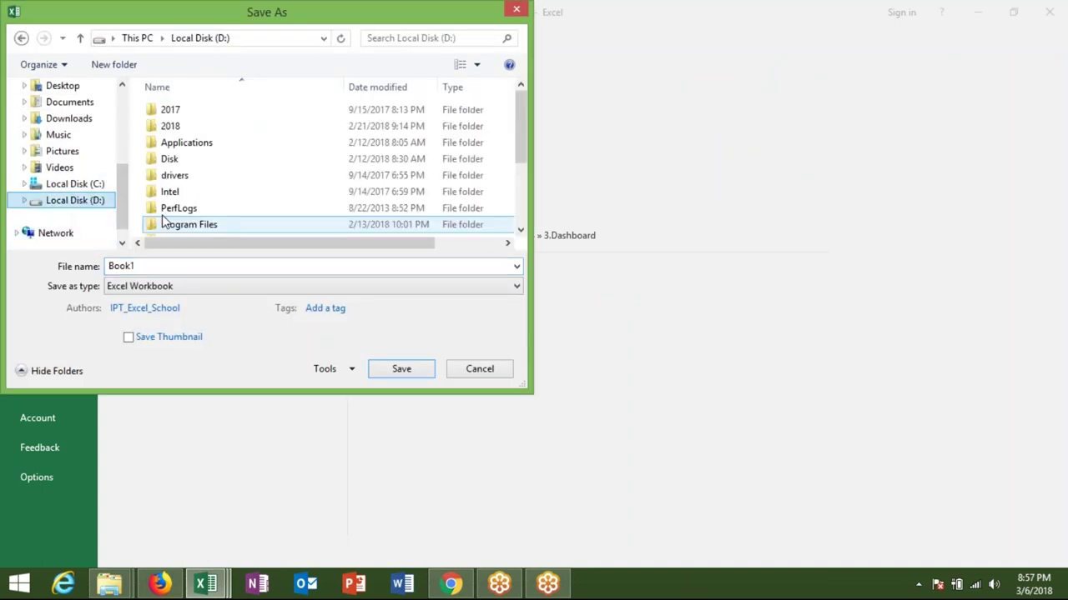
double_click(170, 127)
double_click(172, 270)
text(Da)
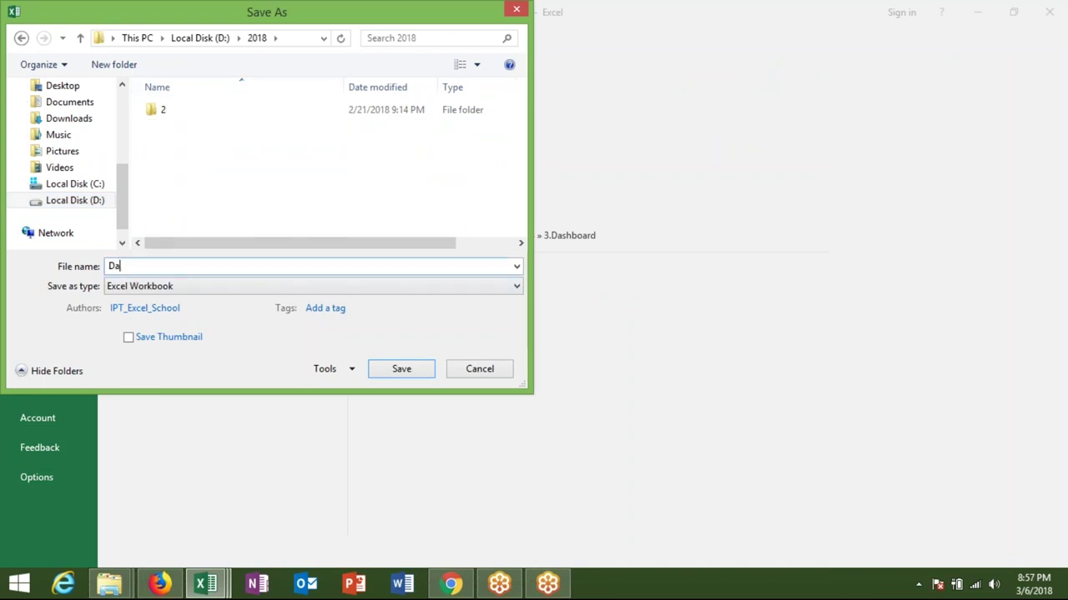
text(t6)
key(BackSpace)
text(a)
click(396, 373)
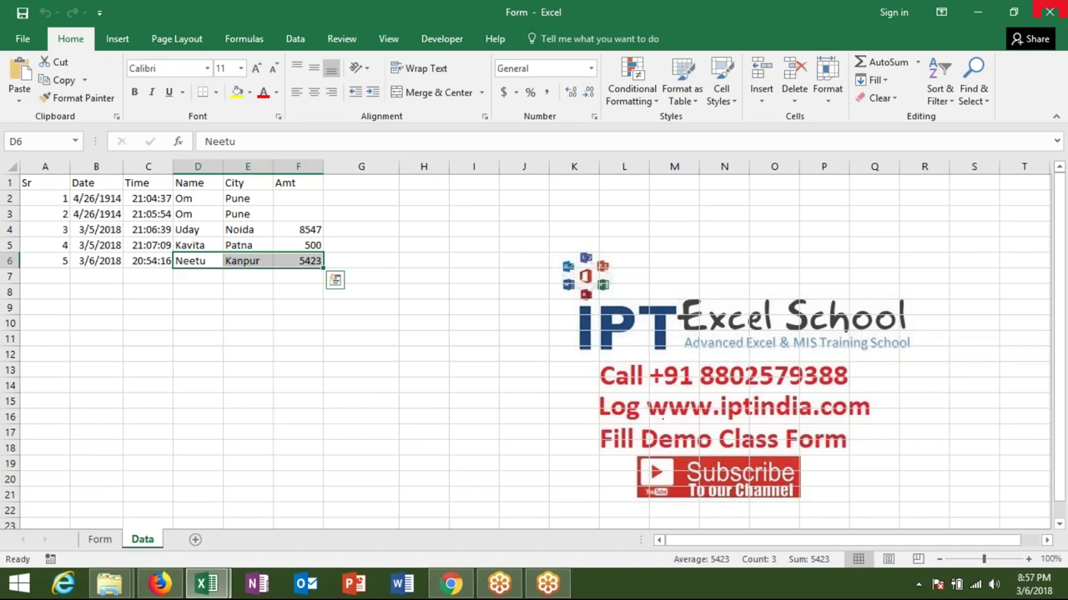
Confirm in File Explorer that the Data workbook sits in D:\2018, then return to Excel's Form sheet
click(101, 540)
mouse_move(111, 584)
click(123, 557)
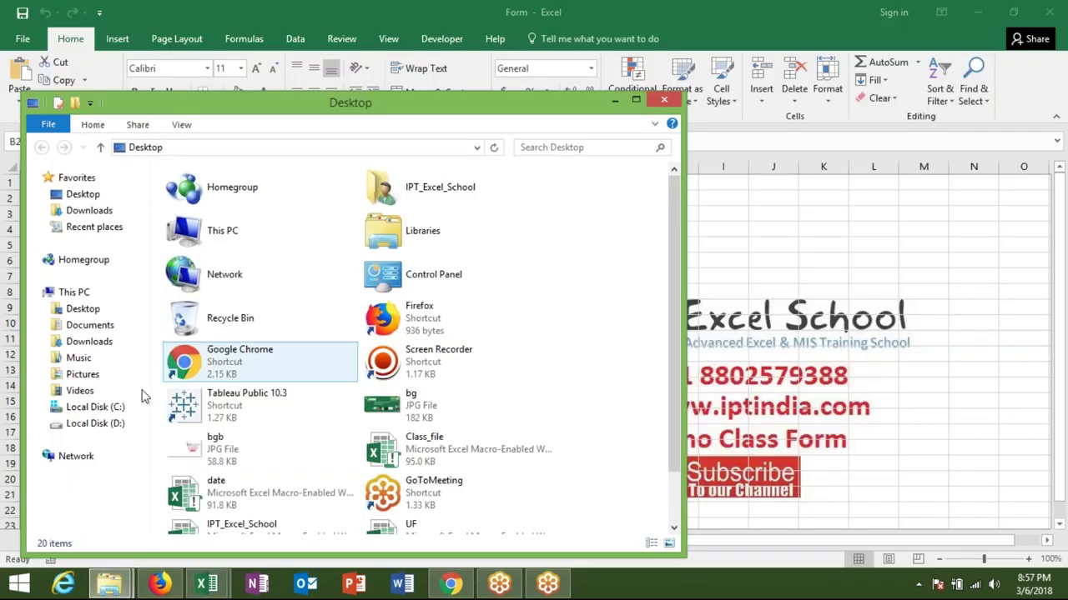
click(92, 424)
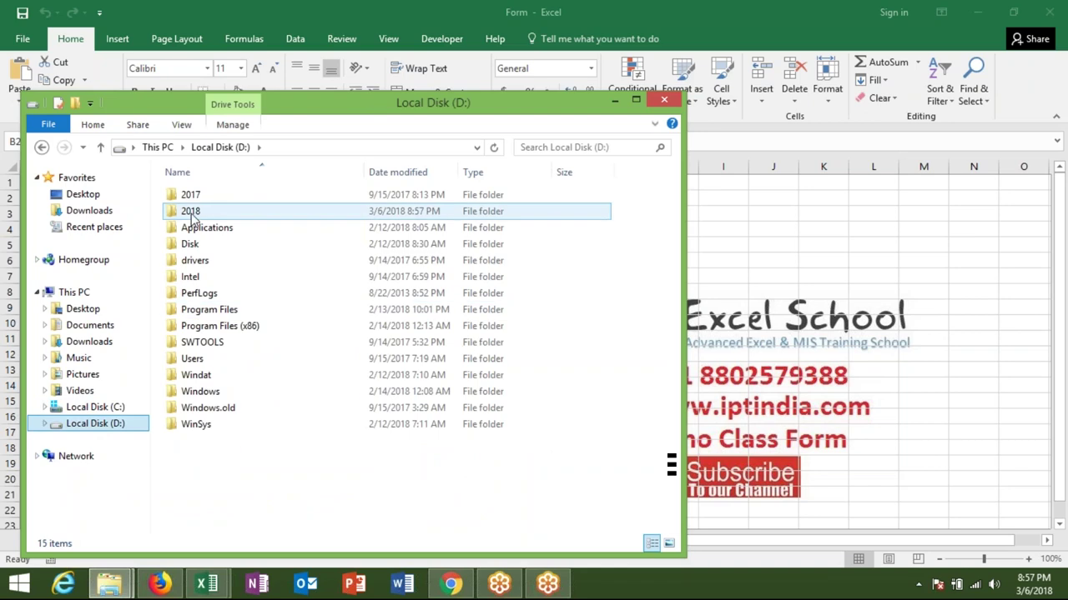
double_click(192, 211)
click(191, 213)
click(258, 218)
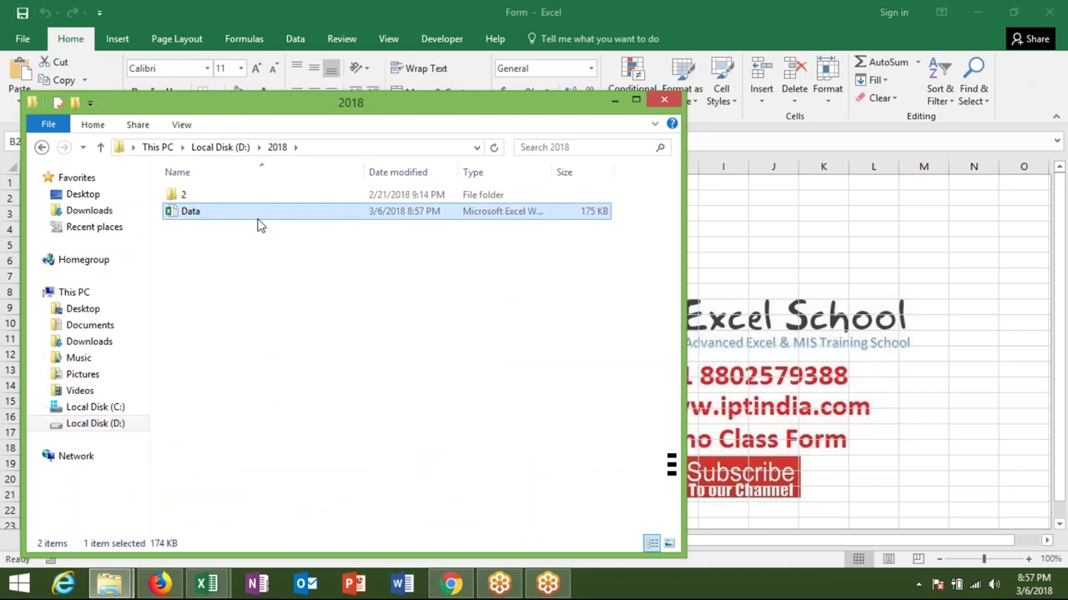
click(207, 583)
click(204, 350)
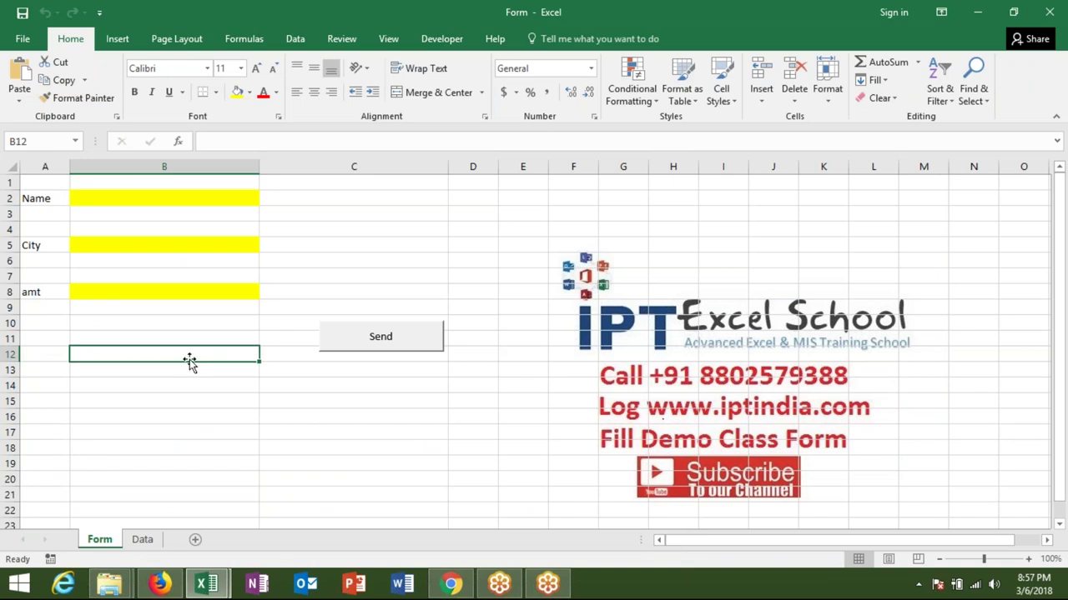
Fill the Form with a person's name in B2, Noida in B5 and 6523 in B8
click(219, 201)
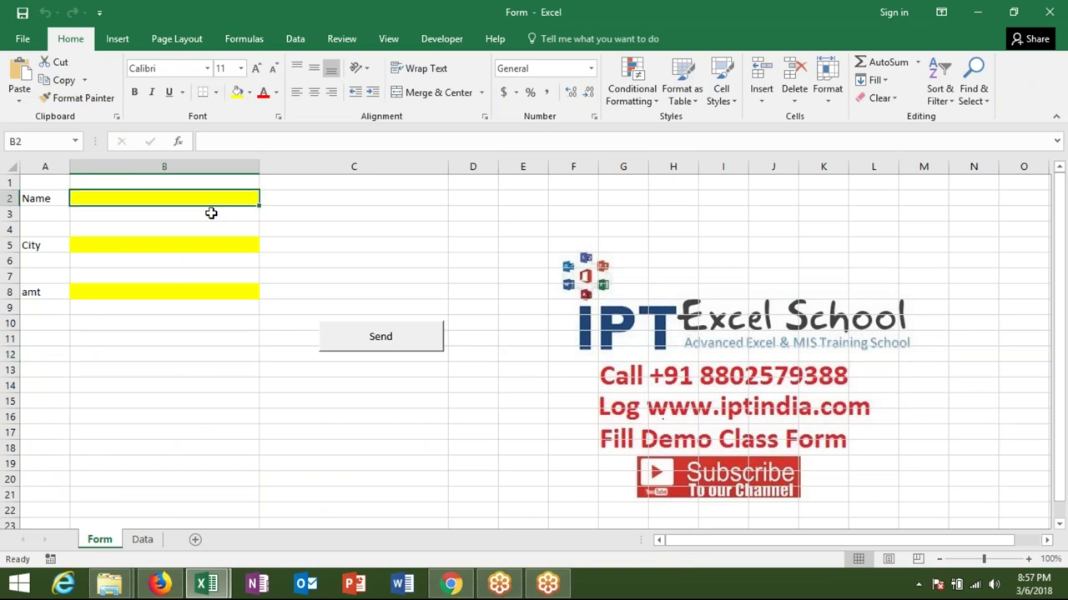
text(Puneet)
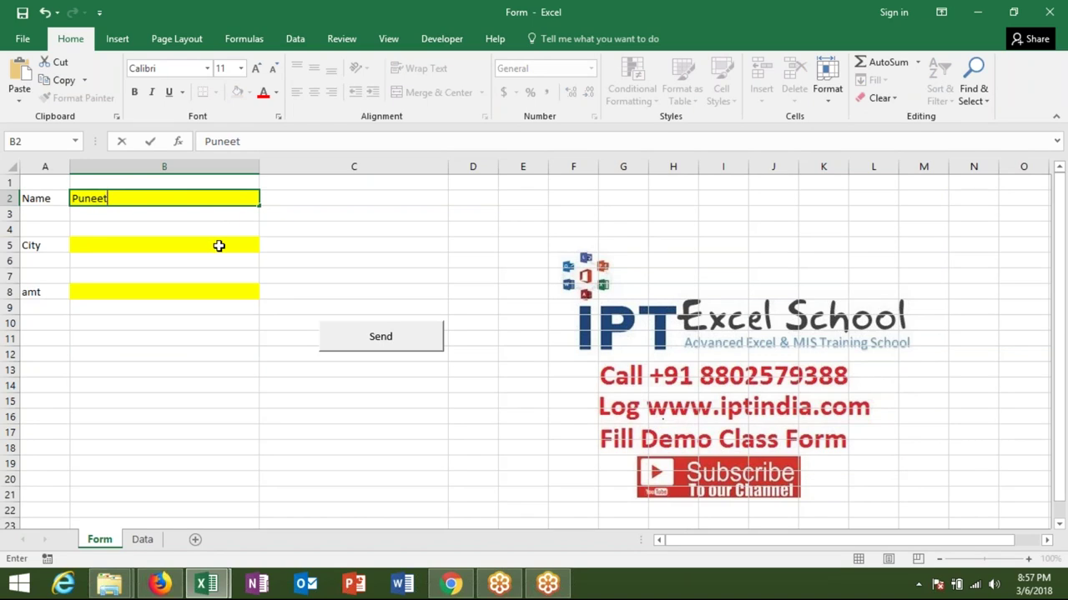
click(219, 246)
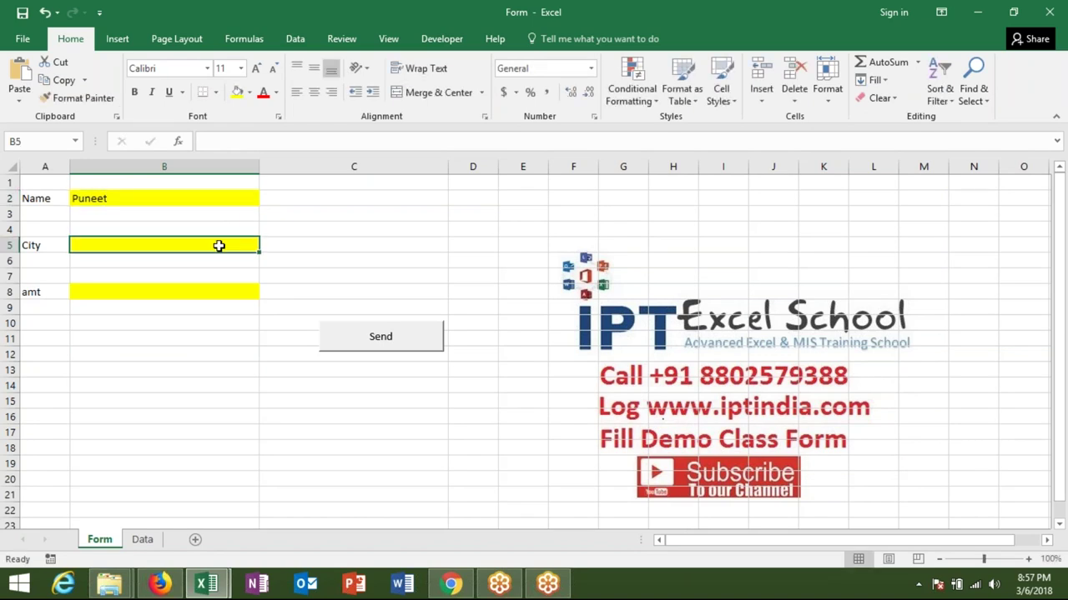
text(Noida)
click(204, 292)
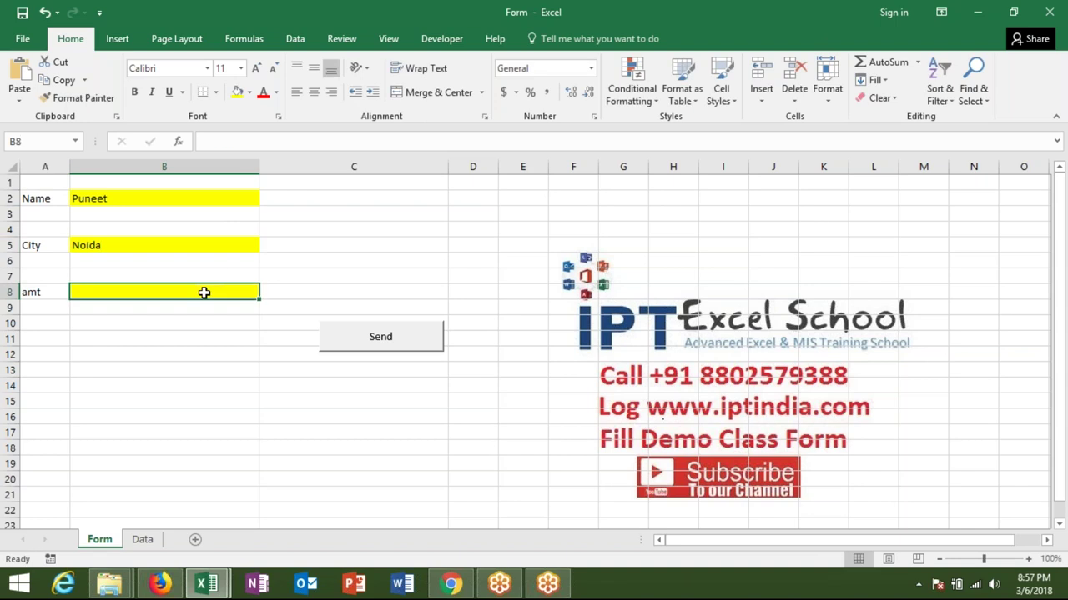
text(6523)
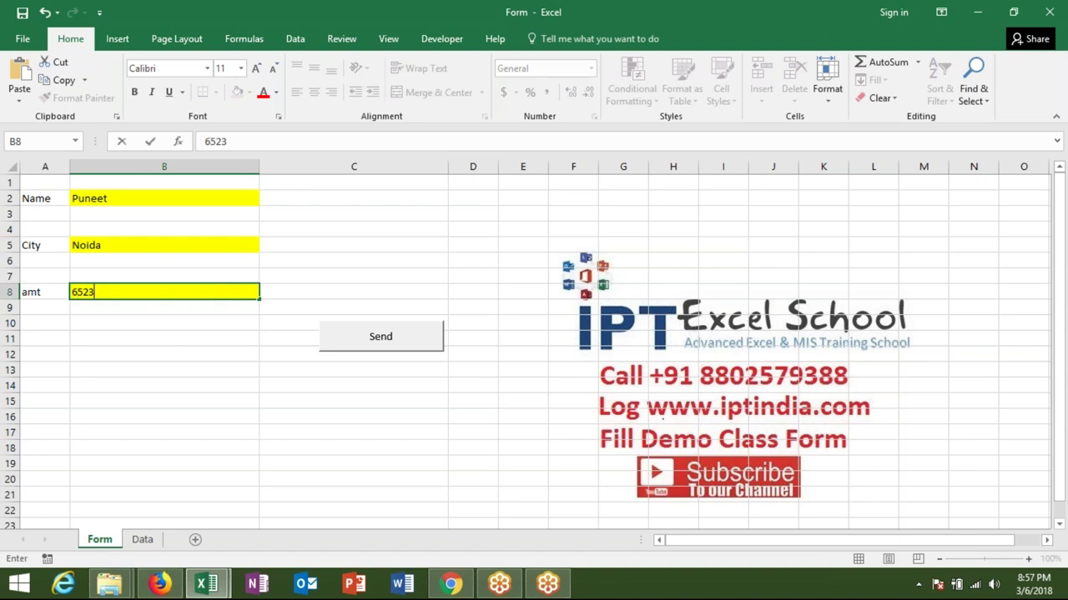
click(205, 323)
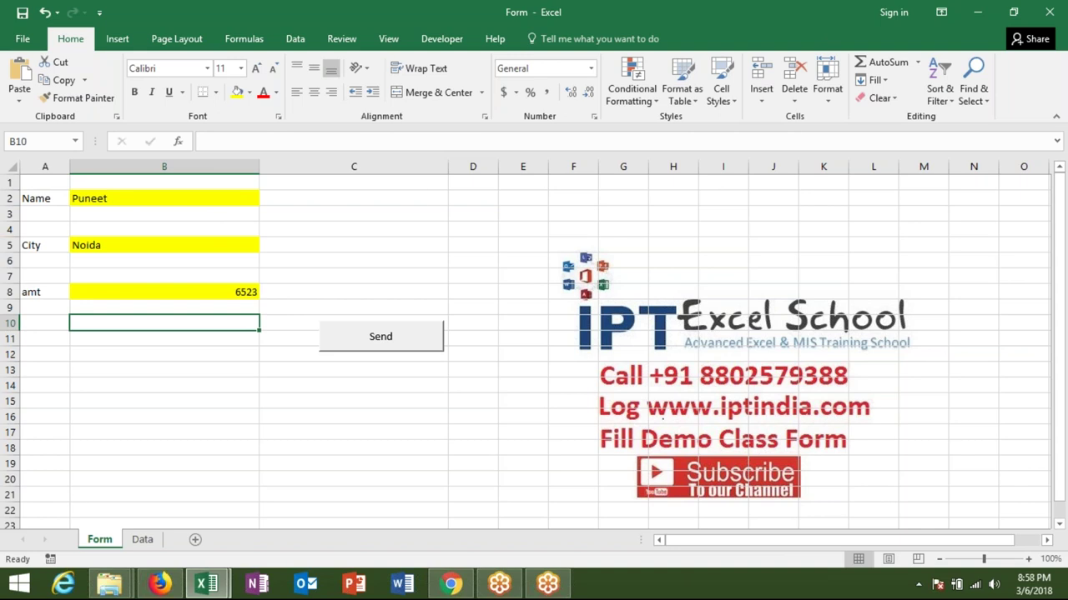
click(955, 29)
click(206, 584)
mouse_move(190, 533)
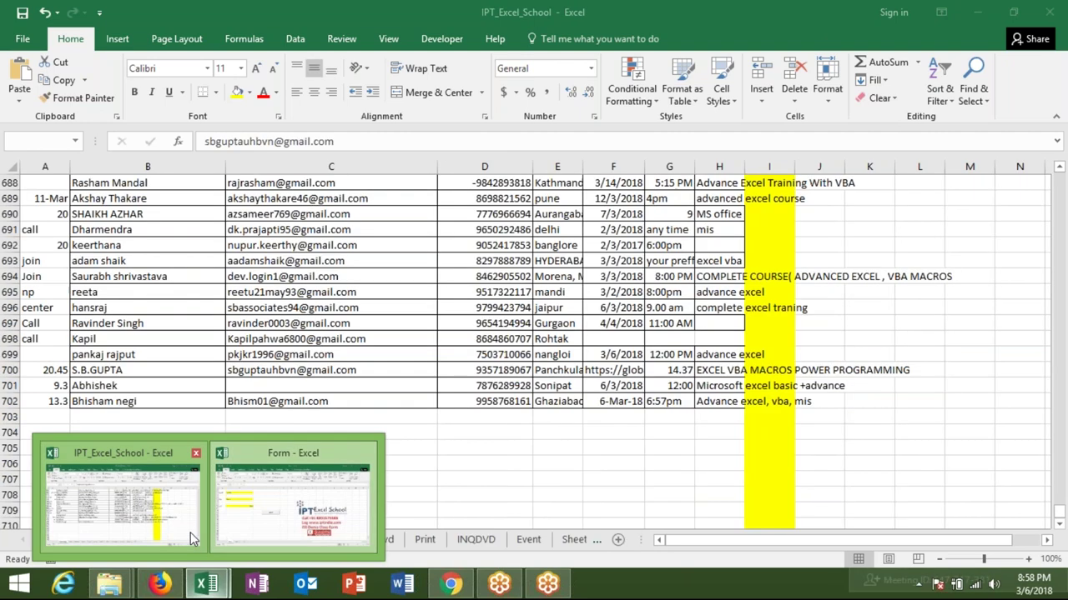
click(185, 538)
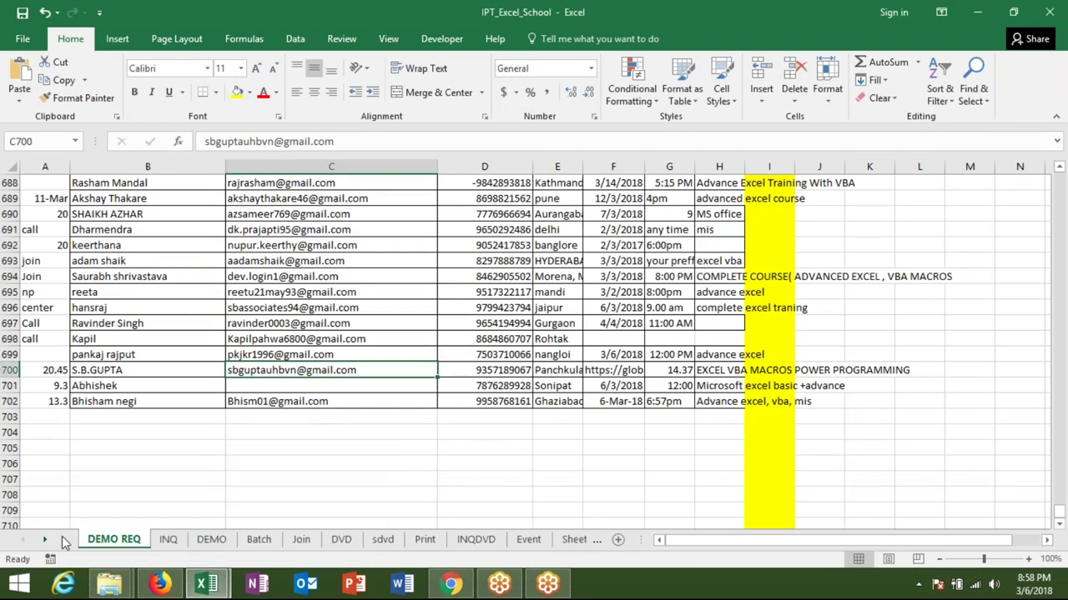
click(46, 539)
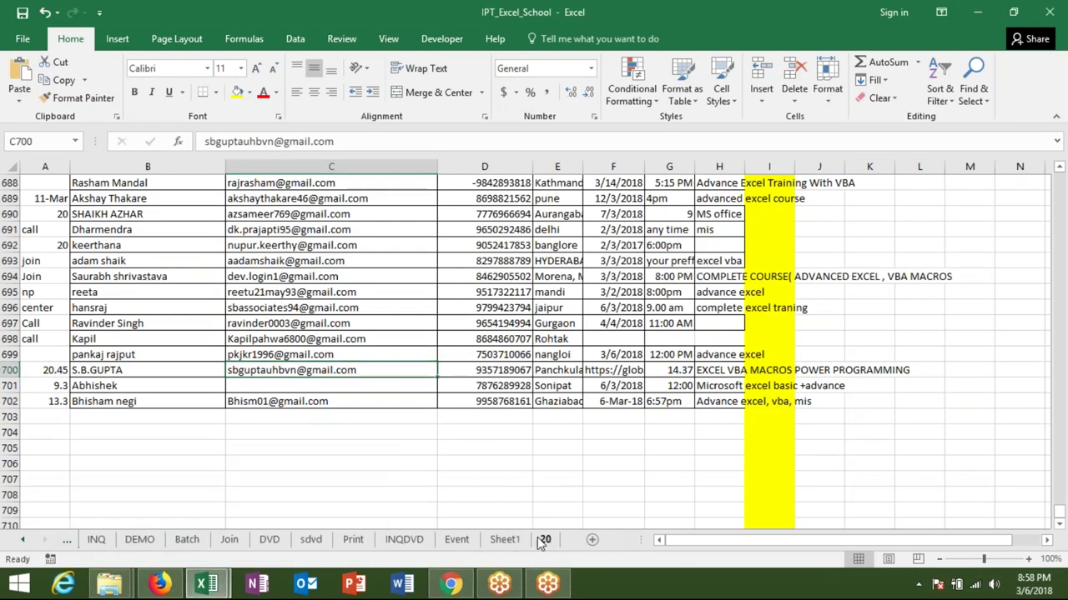
click(544, 540)
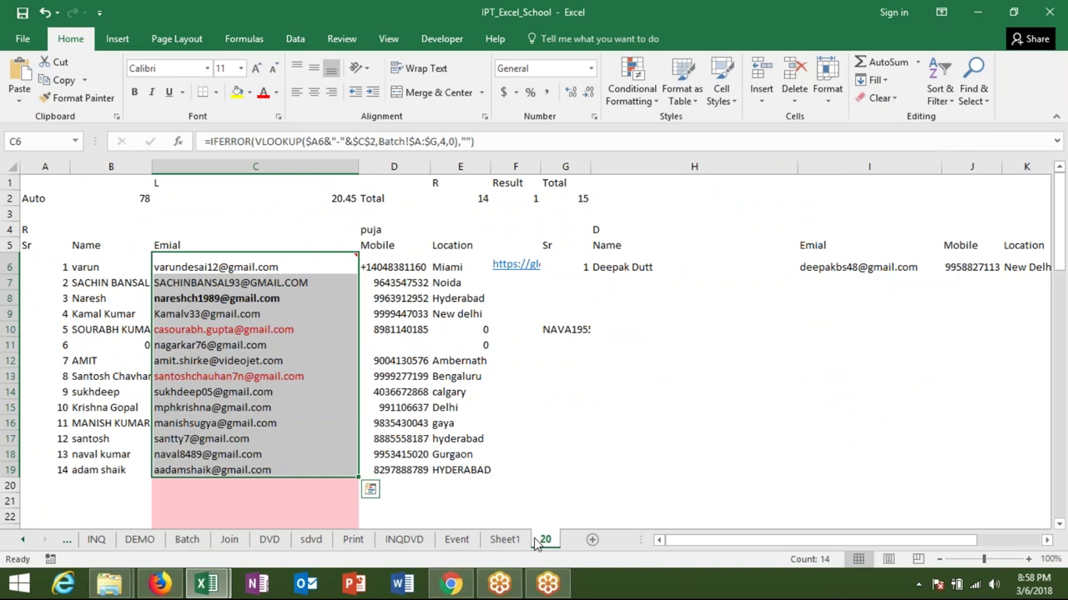
click(411, 471)
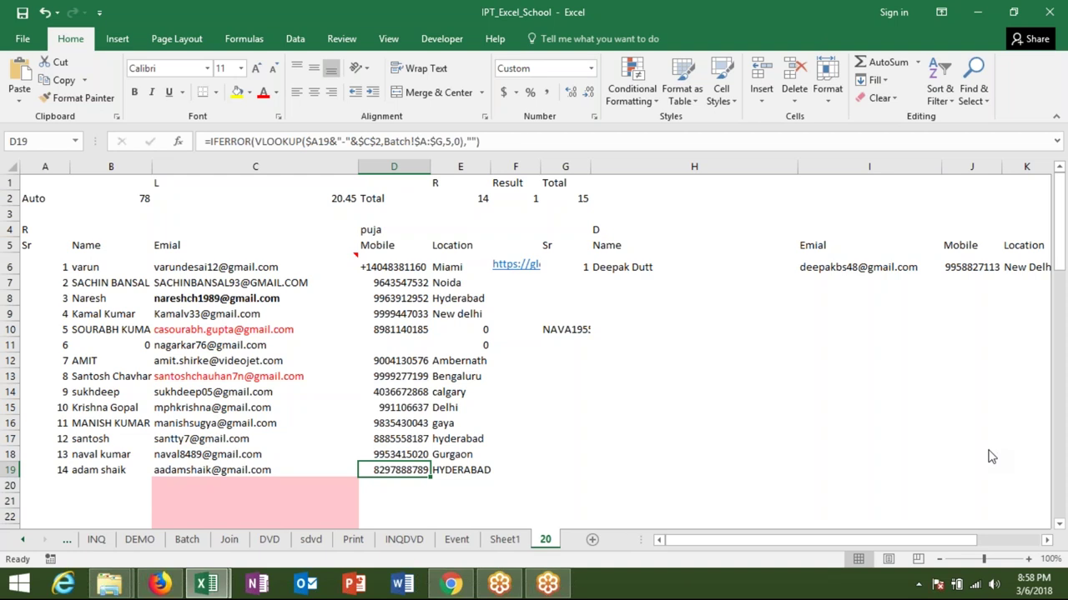
click(571, 440)
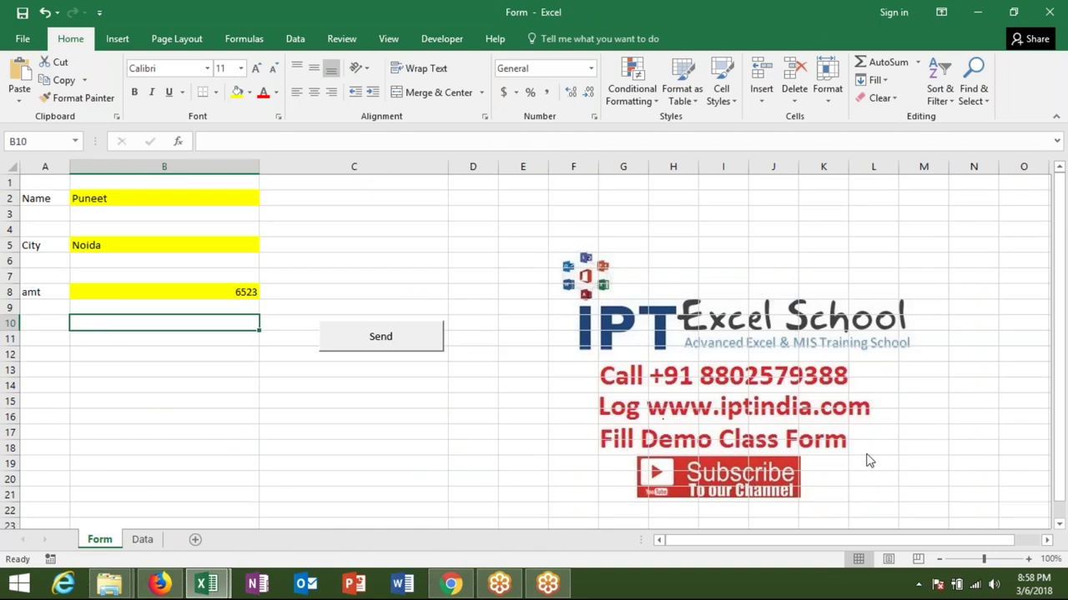
Switch from the Form workbook to the IPT_Excel_School workbook showing sheet 20
key(alt+F11)
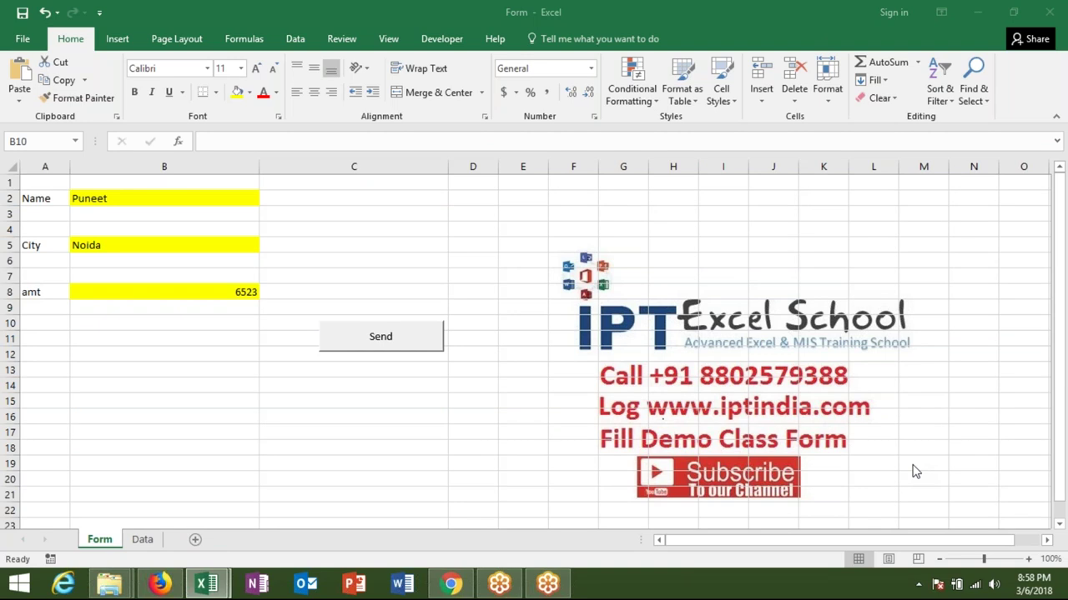
key(alt+F11)
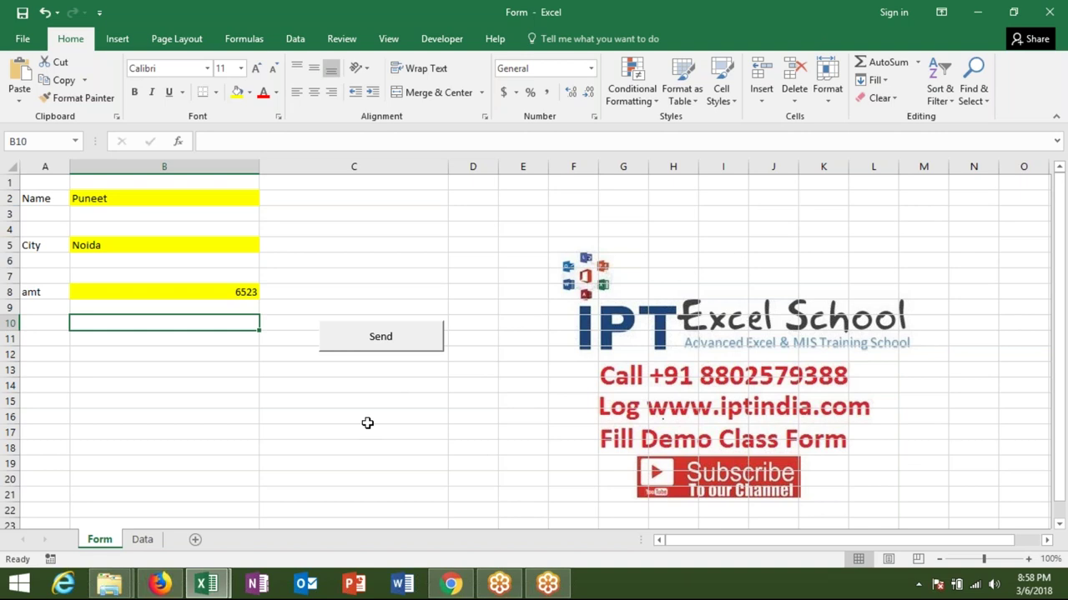
key(alt+F11)
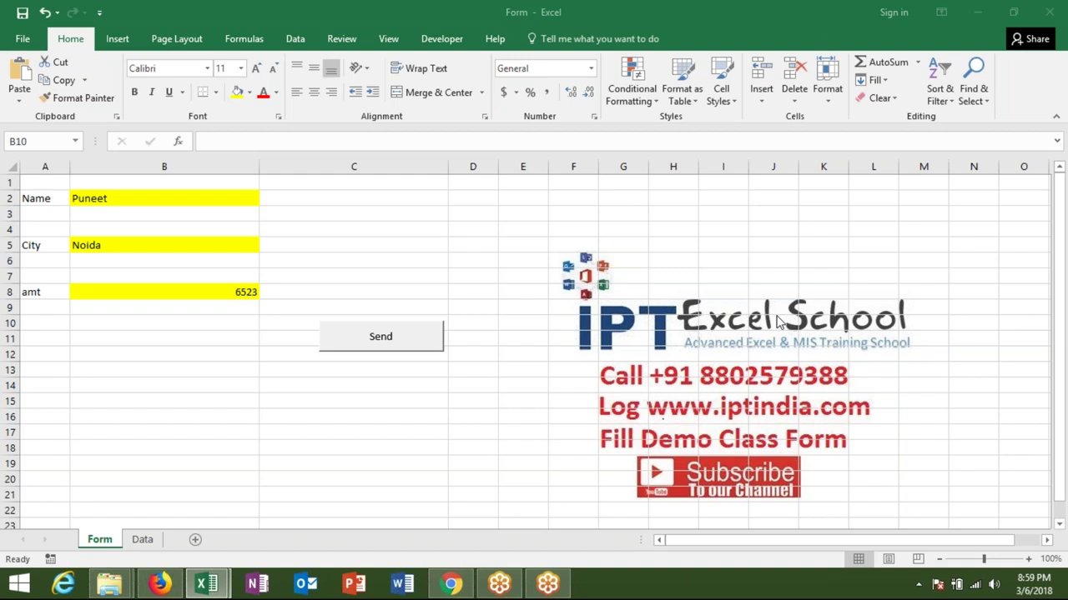
key(alt+Tab)
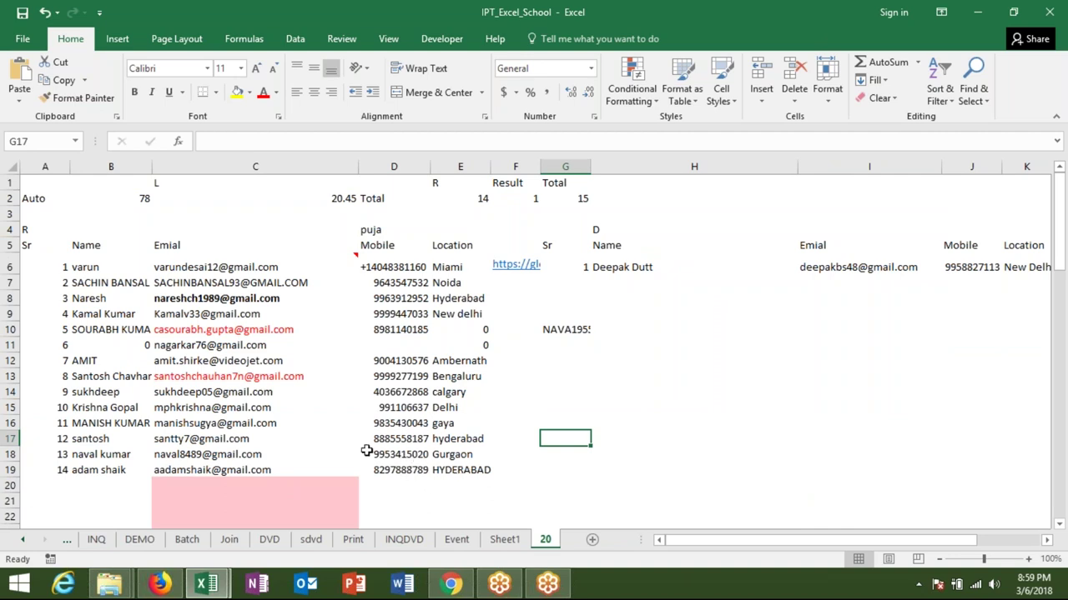
Check the C19 email lookup, then inspect the last Batch record in D110 without changing it
click(345, 470)
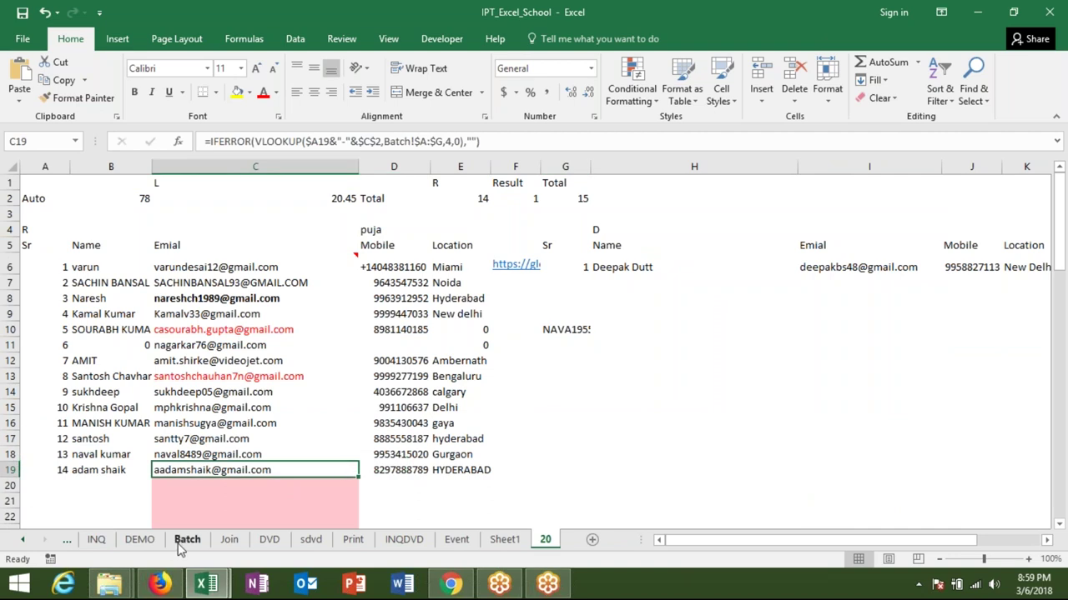
click(187, 540)
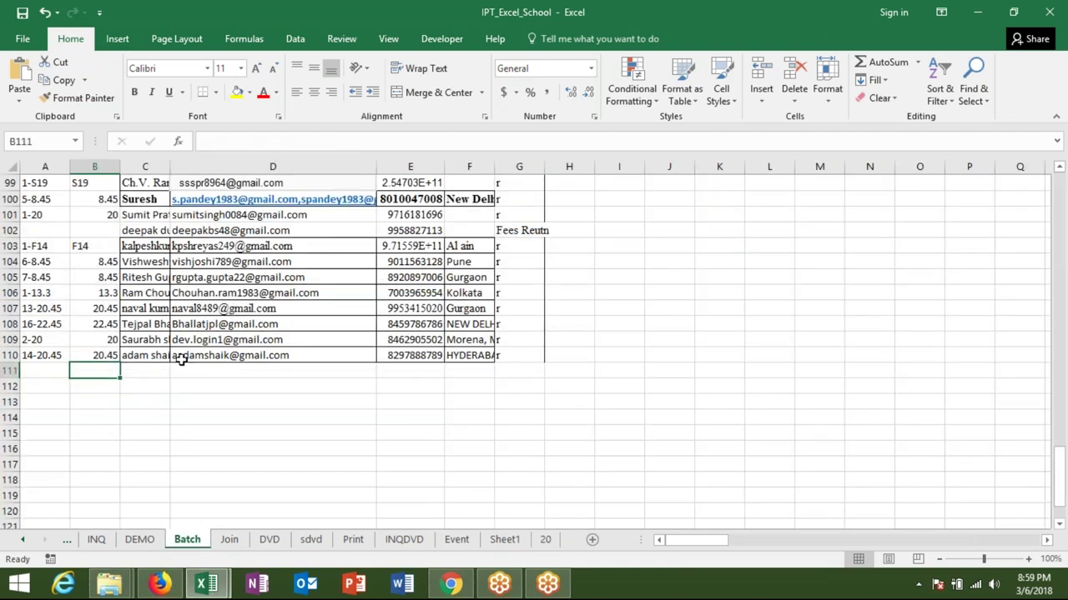
click(181, 357)
double_click(183, 357)
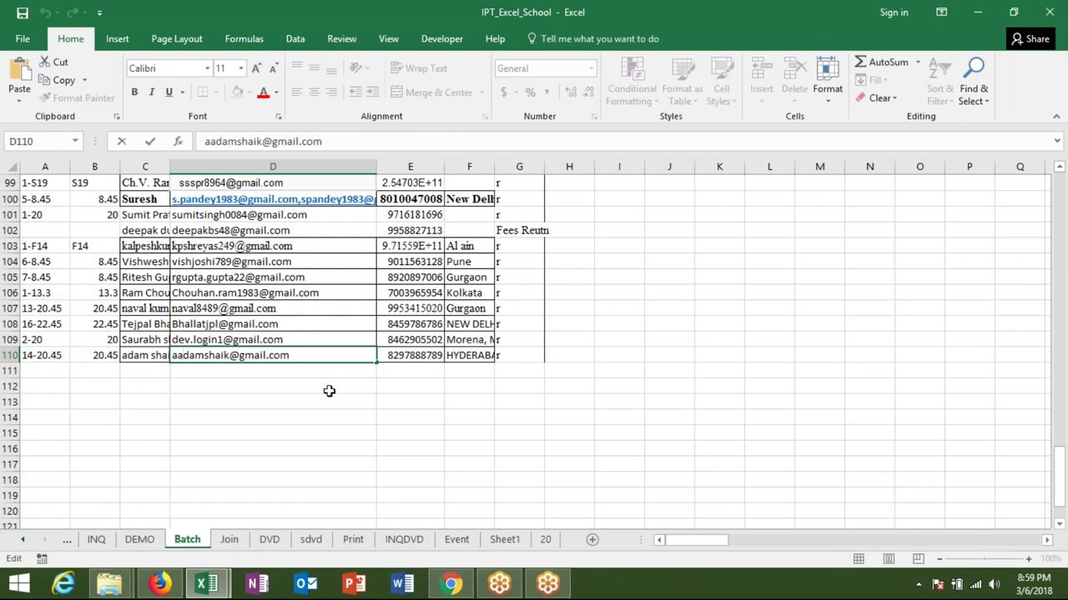
key(Escape)
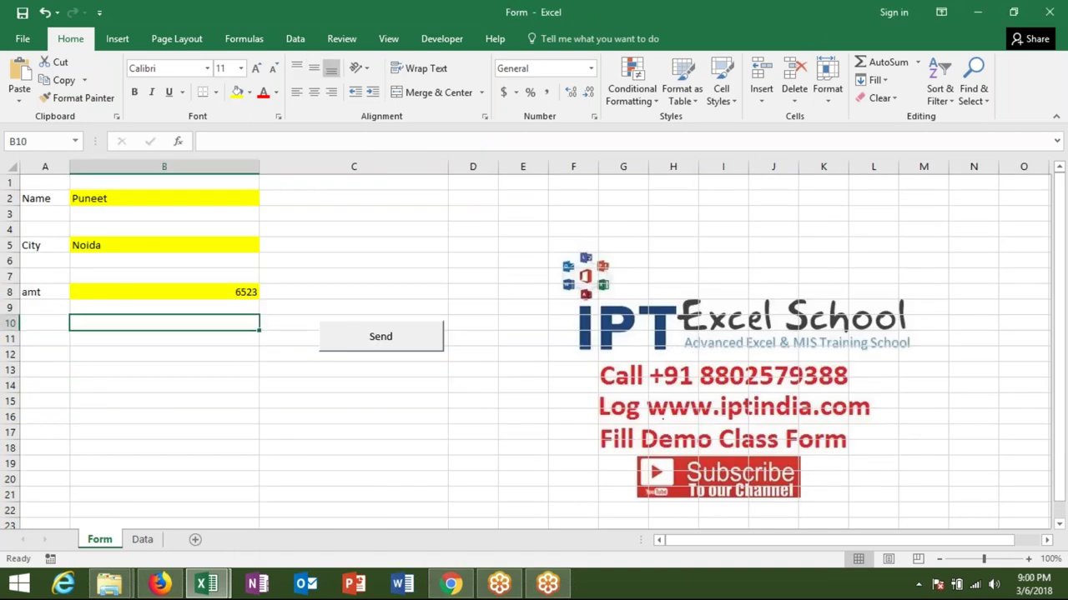
In the VBA editor, copy the send macro and paste a duplicate below it
click(427, 40)
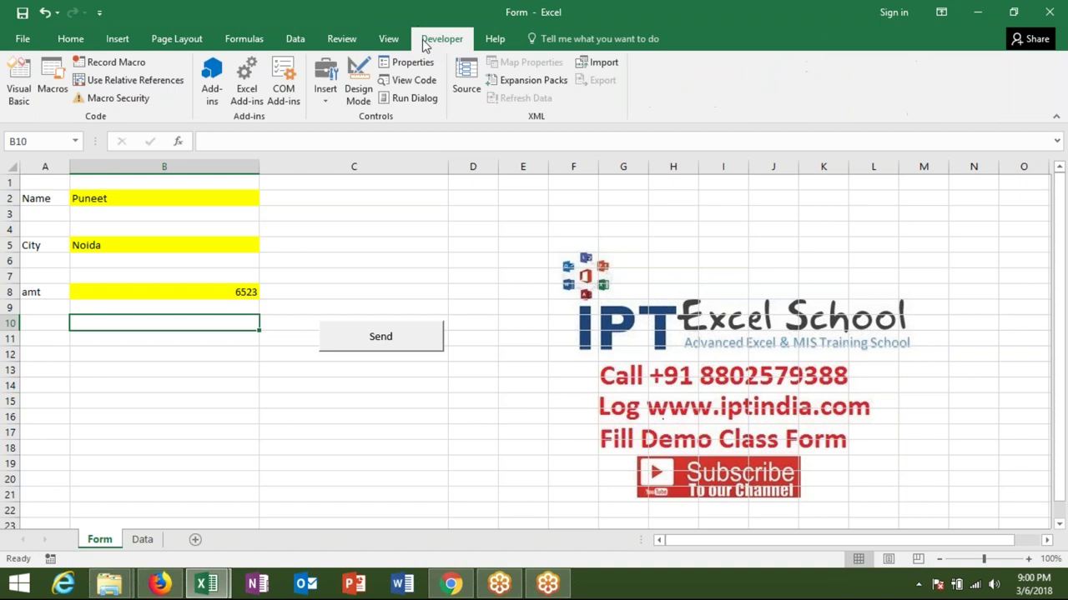
click(5, 94)
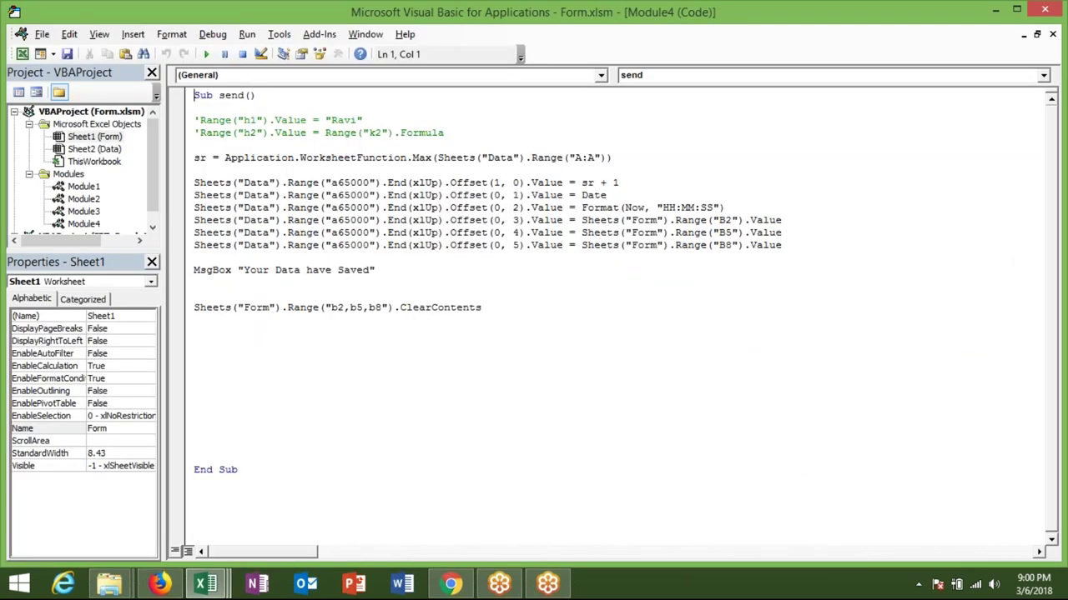
click(214, 324)
key(Delete)
key(Delete)
key(Delete)
key(Delete)
key(Delete)
key(Delete)
key(Delete)
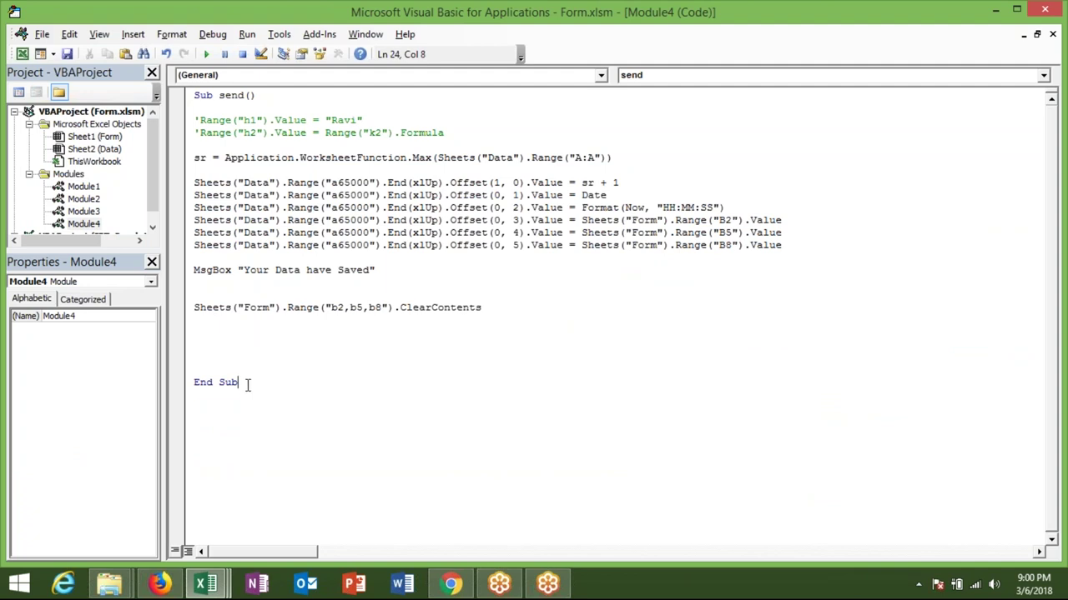
drag(242, 382, 194, 94)
key(ctrl+c)
click(329, 444)
key(ctrl+v)
Rename the duplicated macro to send_file
click(249, 246)
text(1)
key(BackSpace)
text(_file)
click(354, 321)
scroll(361, 322, down, 1)
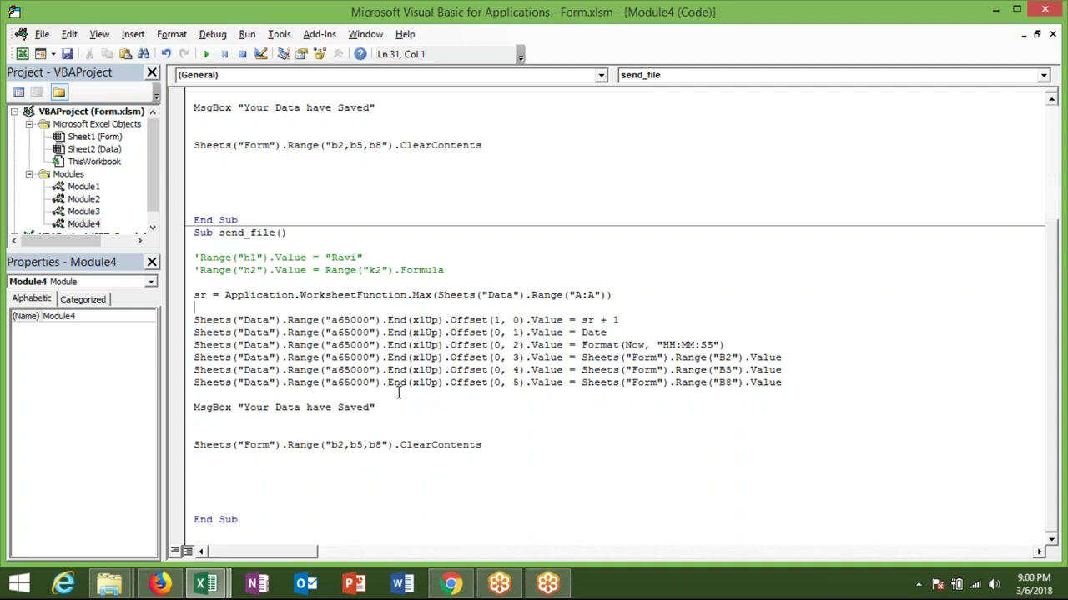
Add a Workbooks.Open line above the sr line in send_file
click(207, 294)
key(Left)
key(Return)
key(Return)
key(Return)
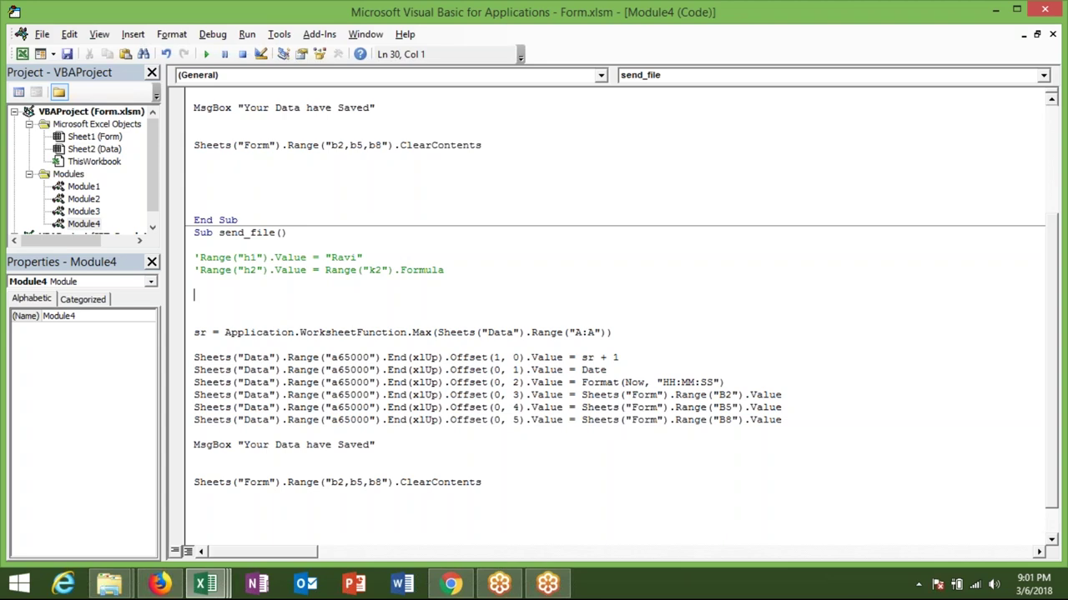
key(Return)
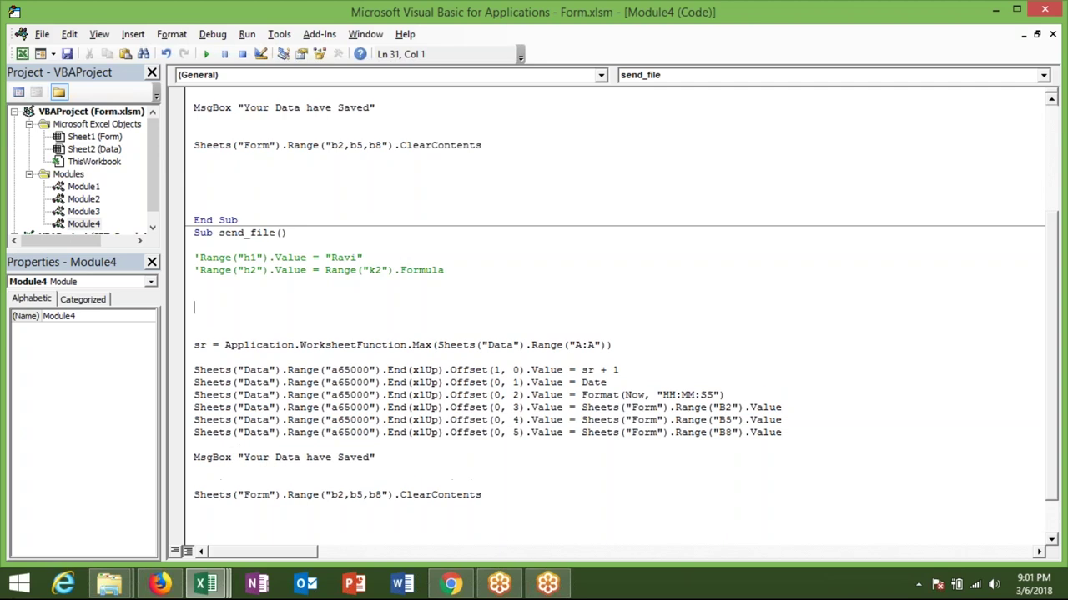
text(workbooks.op)
key(Tab)
key(Return)
key(alt+F11)
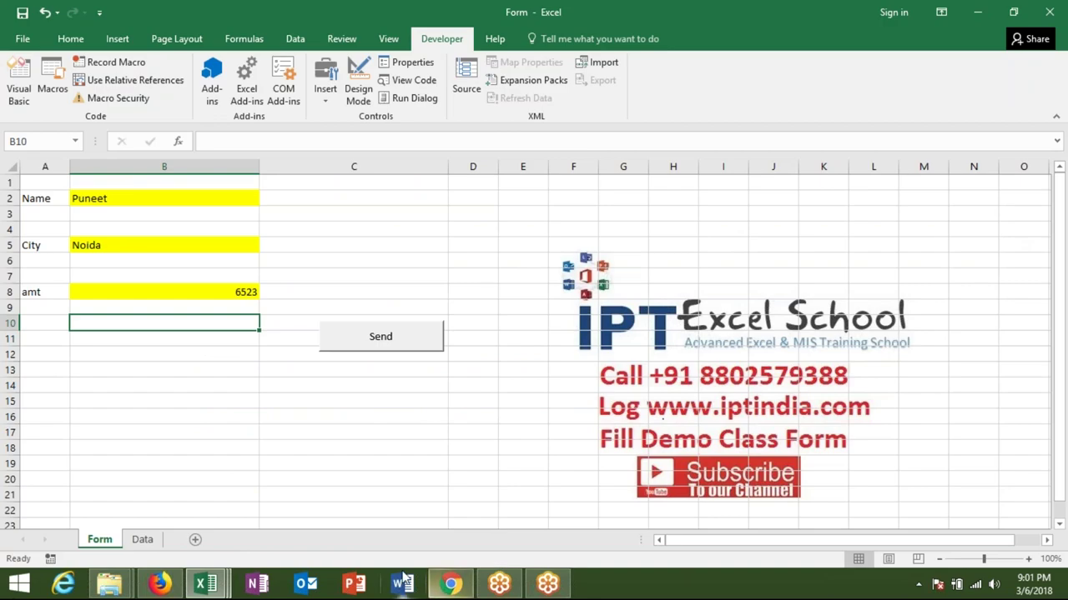
Read the D:\2018 path from the 2018 folder window, then return to the macro editor
click(109, 584)
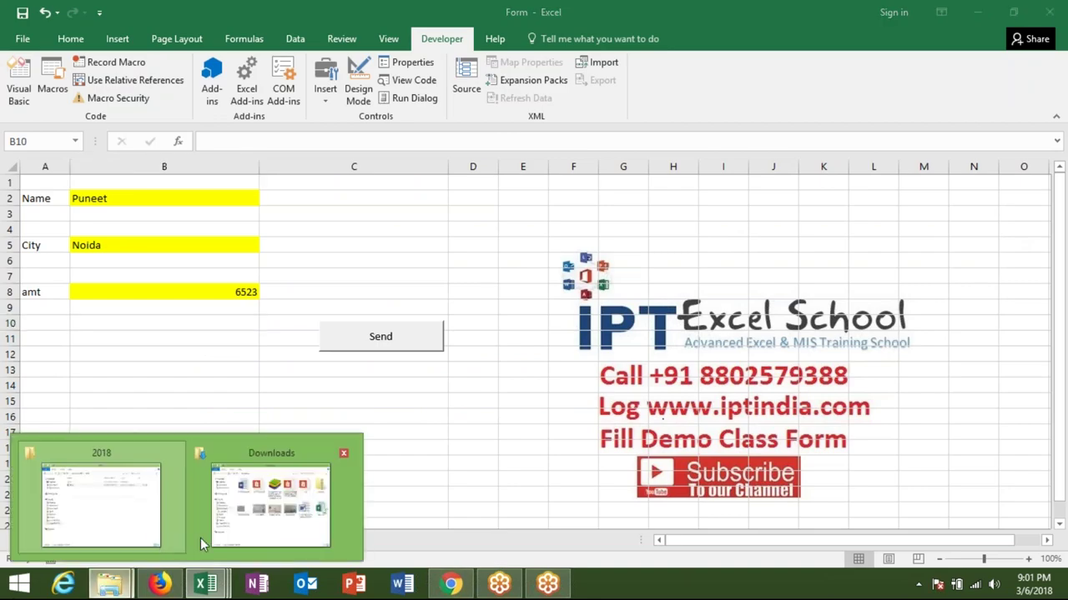
click(101, 505)
click(324, 147)
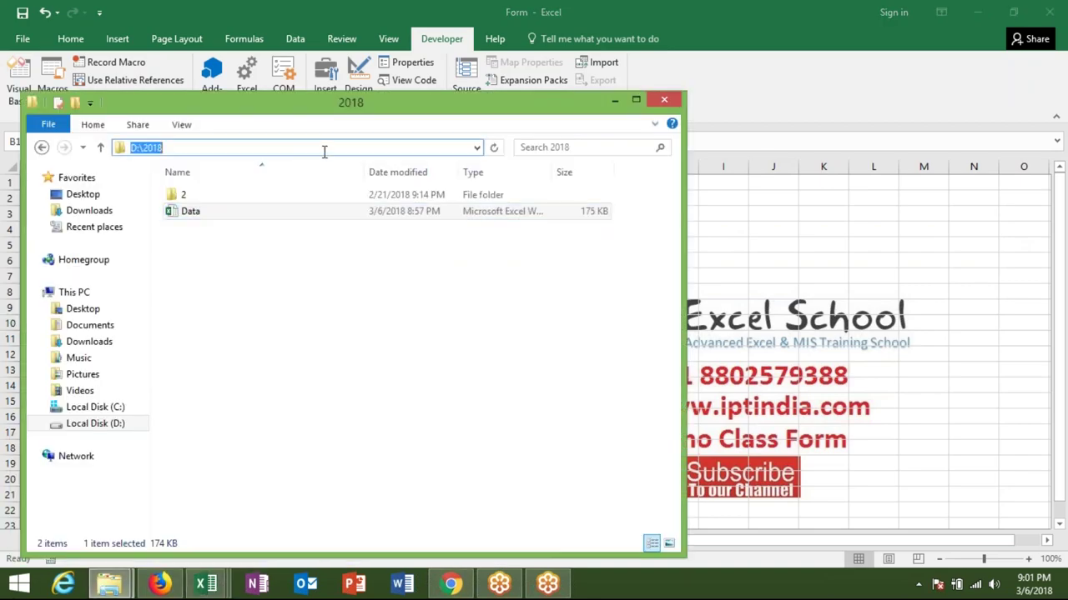
key(Escape)
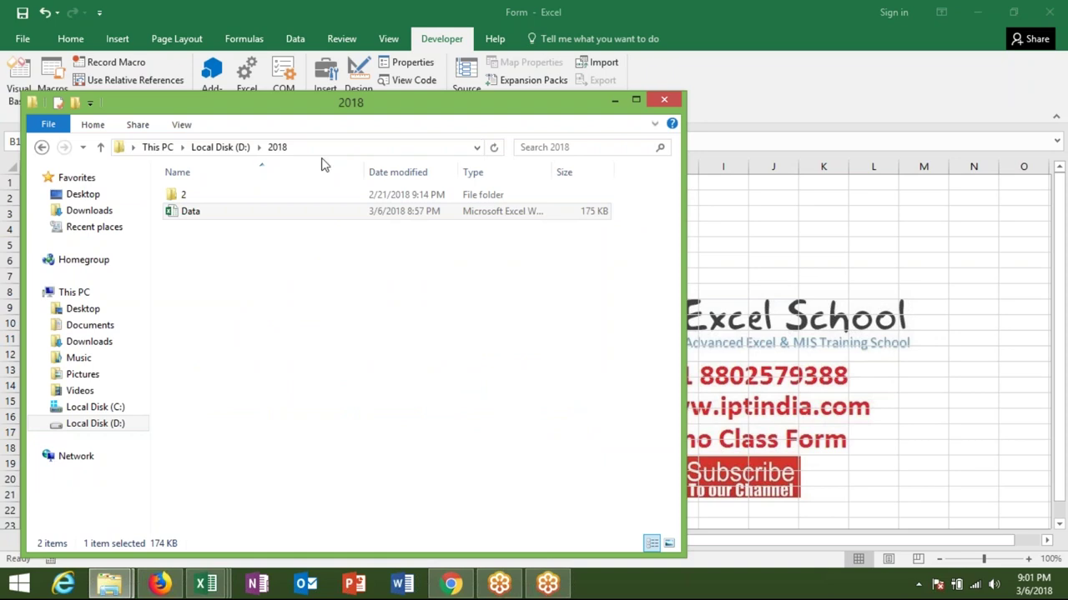
key(alt+Tab)
key(alt+Tab)
key(alt+Tab)
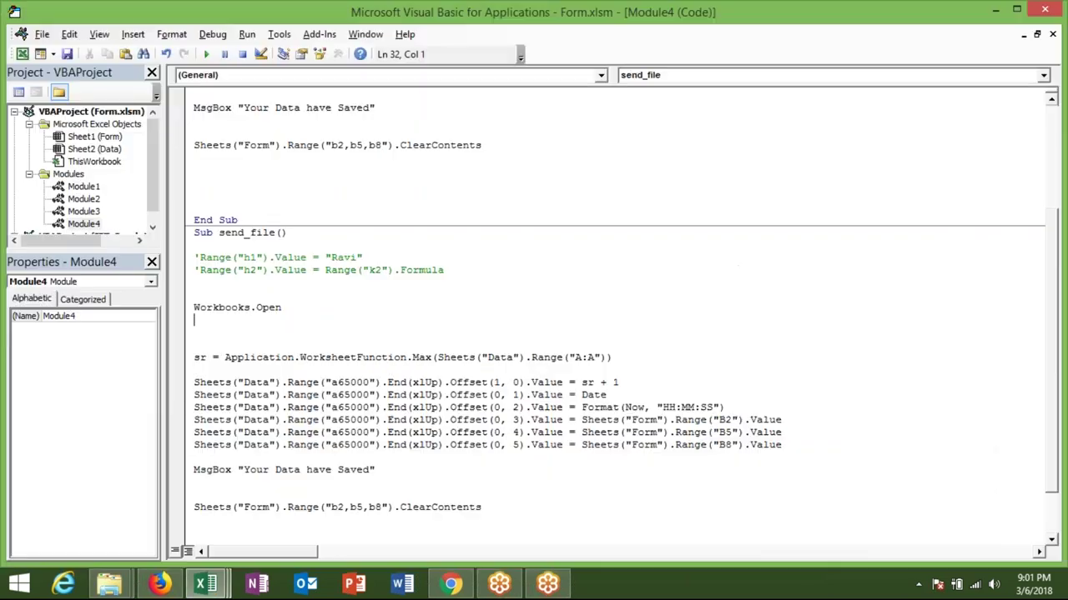
Point send_file's Workbooks.Open line at "D:\2018\data.xlsm"
click(329, 305)
text("D:\2018)
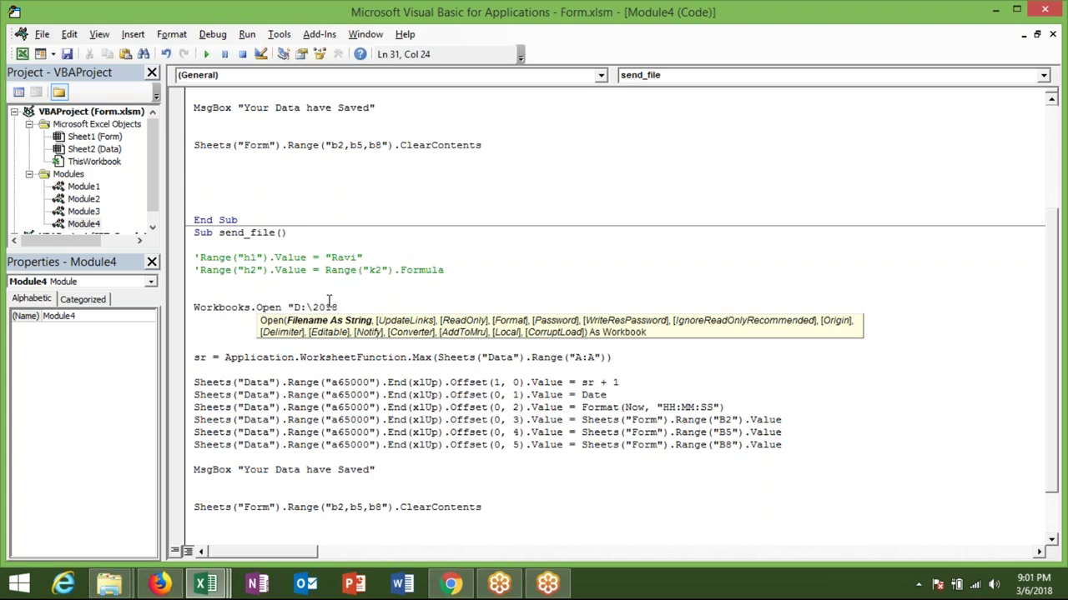
text(\)
text(data.xlsm")
click(231, 323)
key(alt+F11)
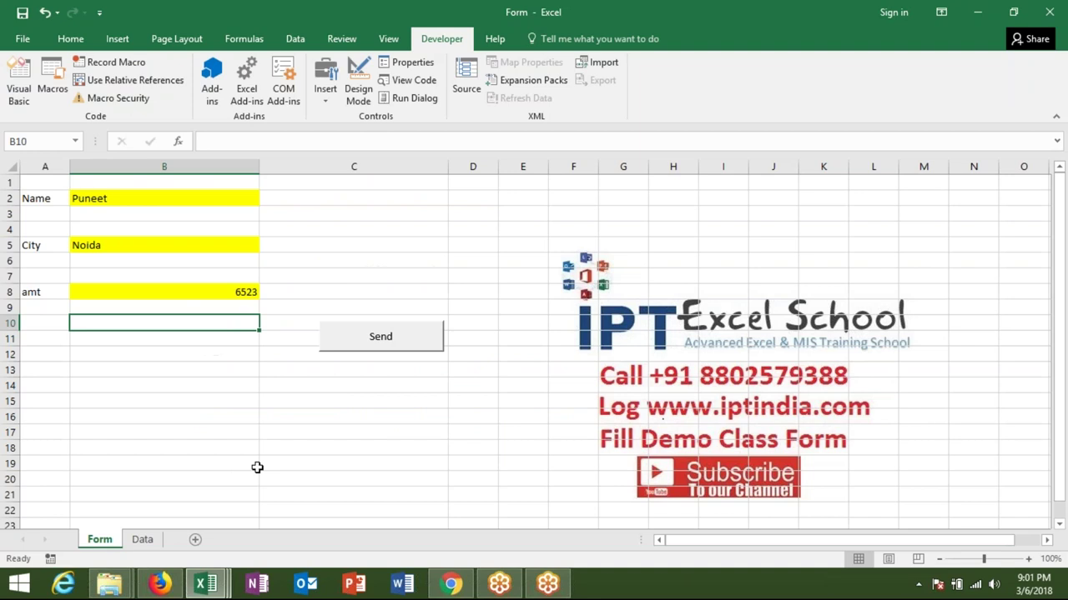
Confirm in the Data file's properties that it is an .xlsx worksheet in D:\2018, then return to the VBA editor
key(alt+Tab)
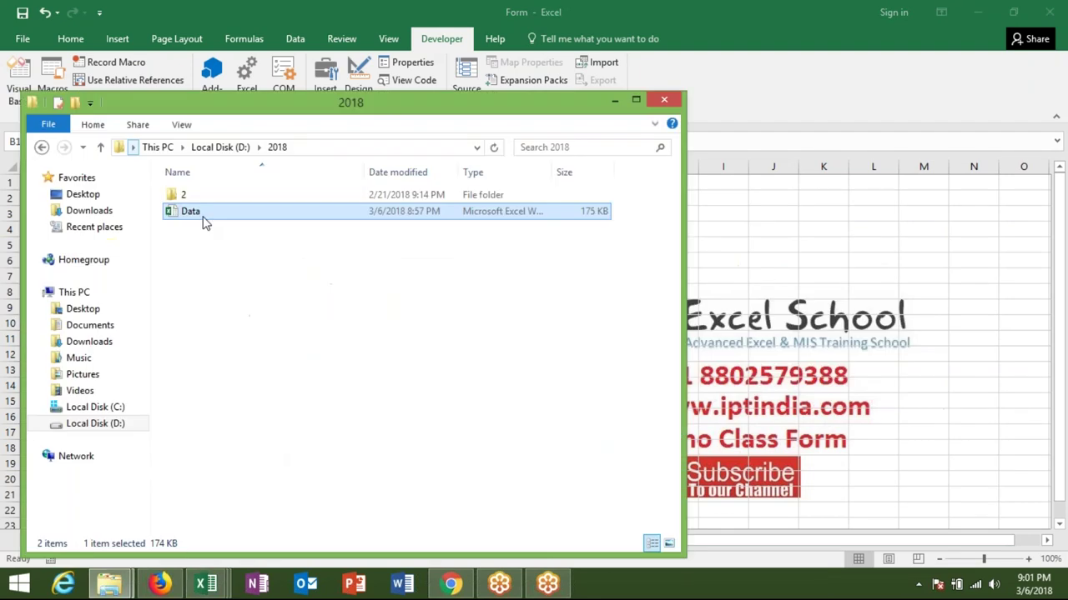
right_click(204, 221)
click(292, 519)
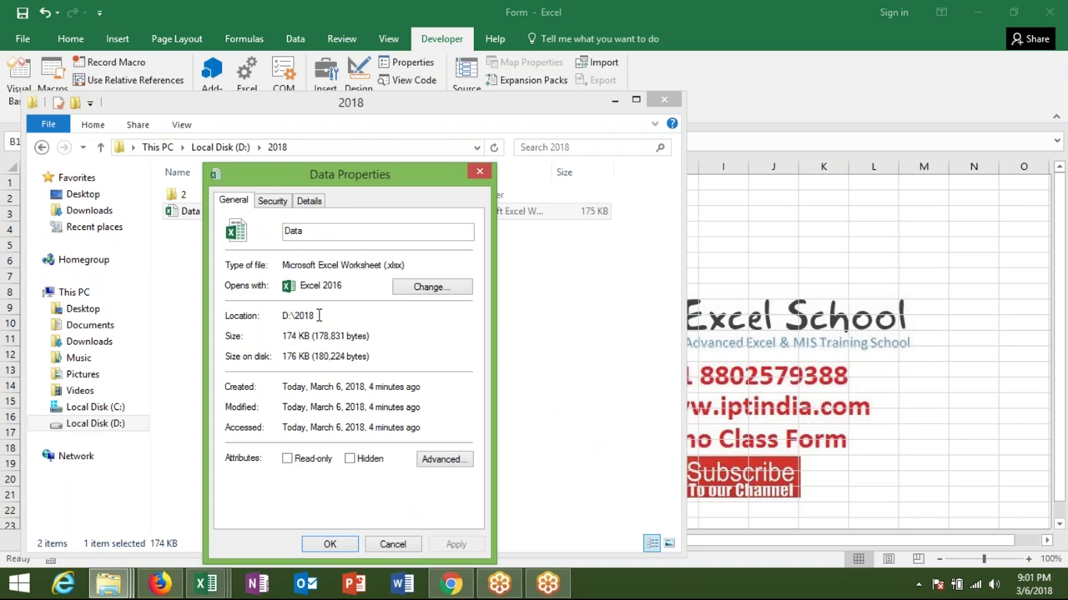
click(388, 265)
click(481, 173)
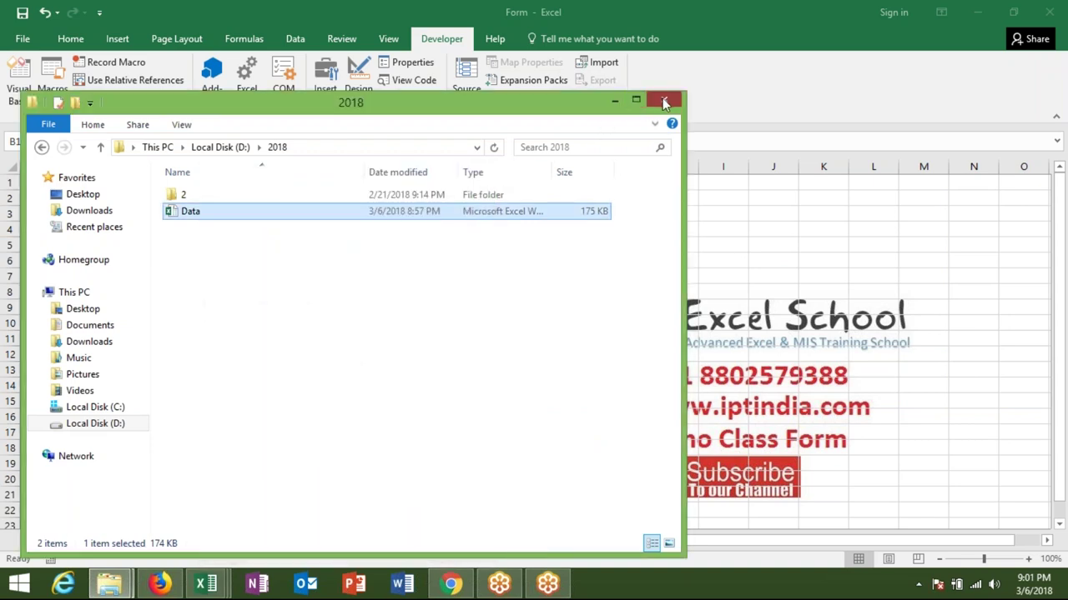
click(664, 102)
key(alt+F11)
double_click(267, 307)
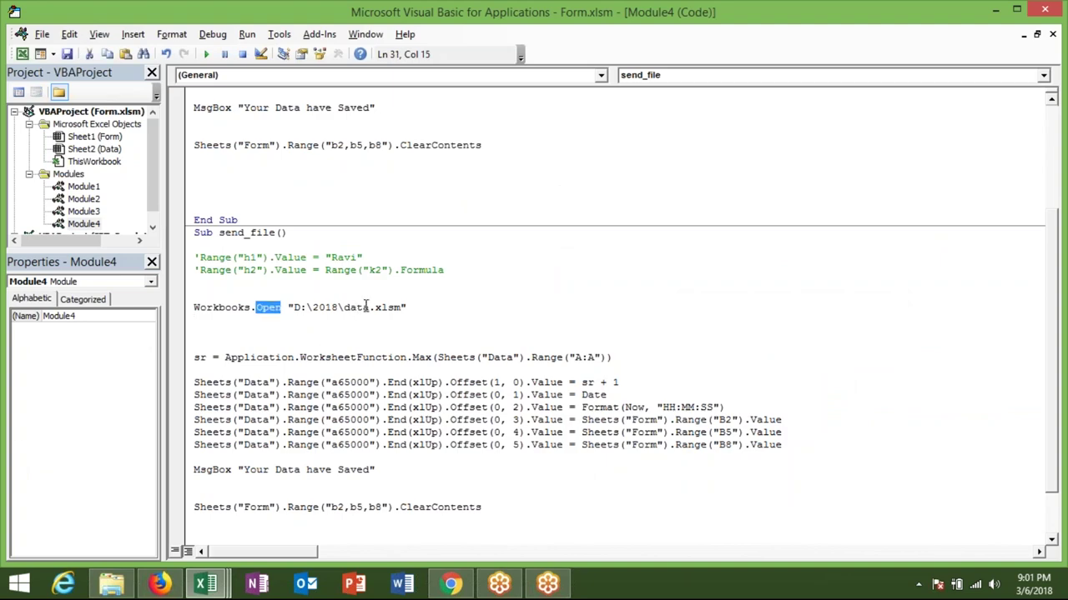
Insert 'workbooks(' before Sheets on the sr line, which raises an 'Expected: list separator or )' error
click(356, 307)
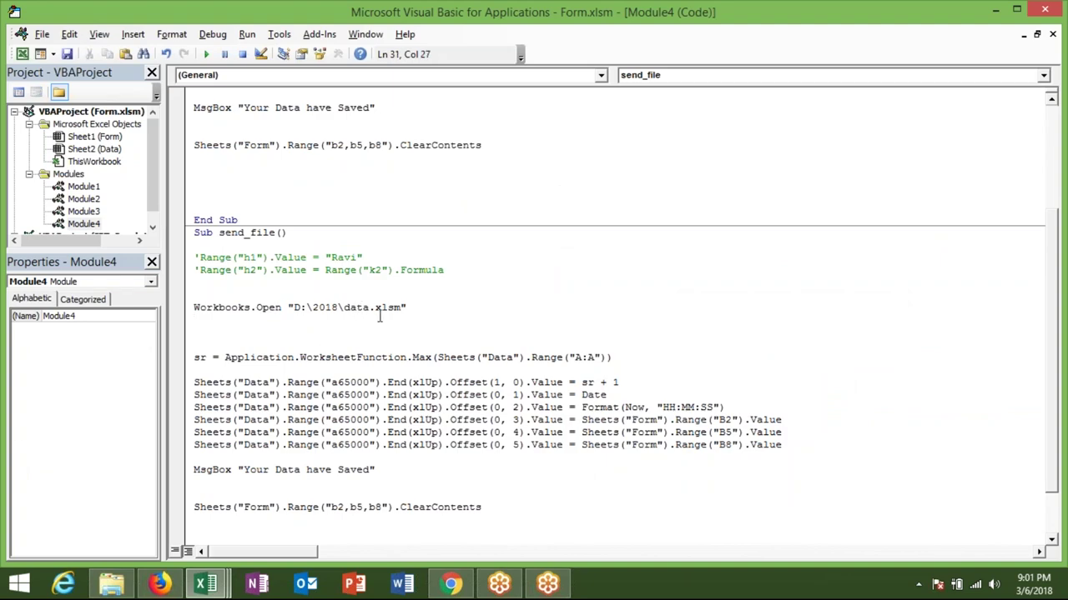
click(359, 347)
drag(345, 307, 404, 308)
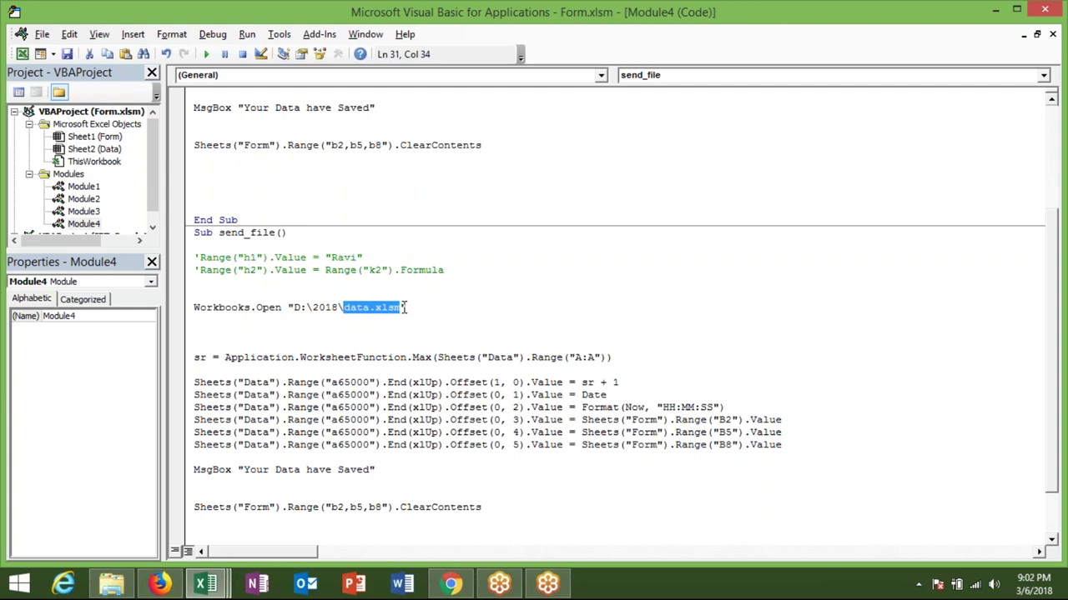
click(451, 361)
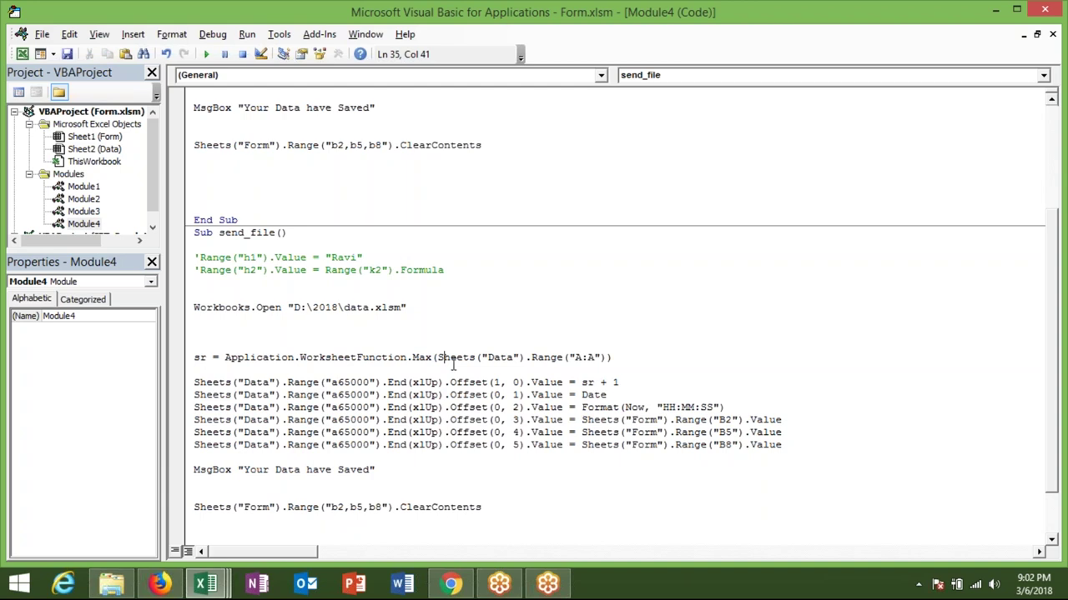
key(Left)
text(workbooks)
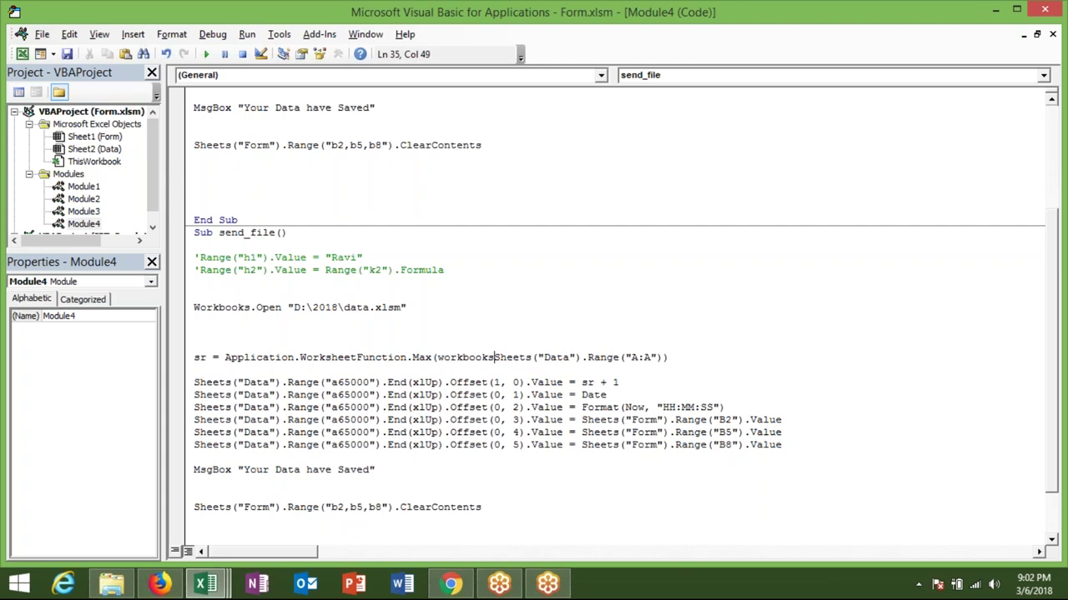
text(()
key(Return)
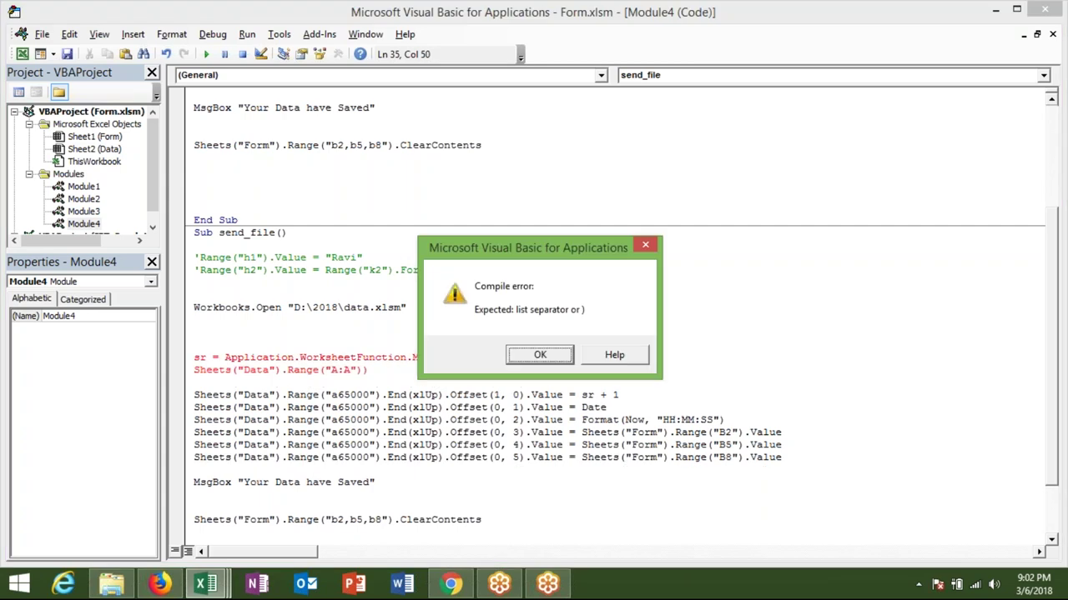
Fix the sr line so Max( reads from Workbooks("data.xlsm").Sheets("Data")
key(Return)
key(ctrl+z)
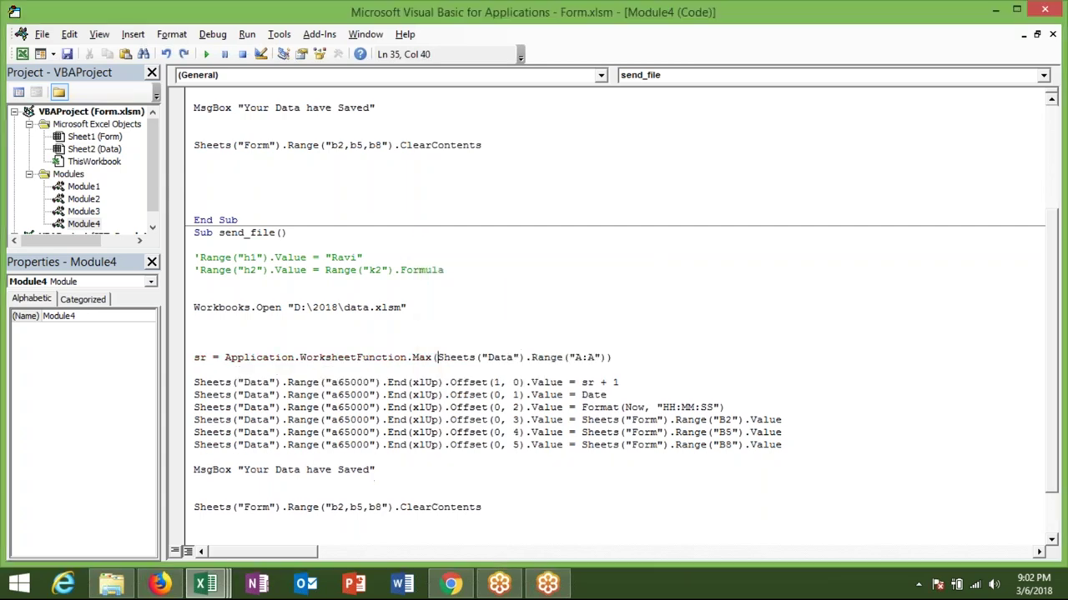
text(")
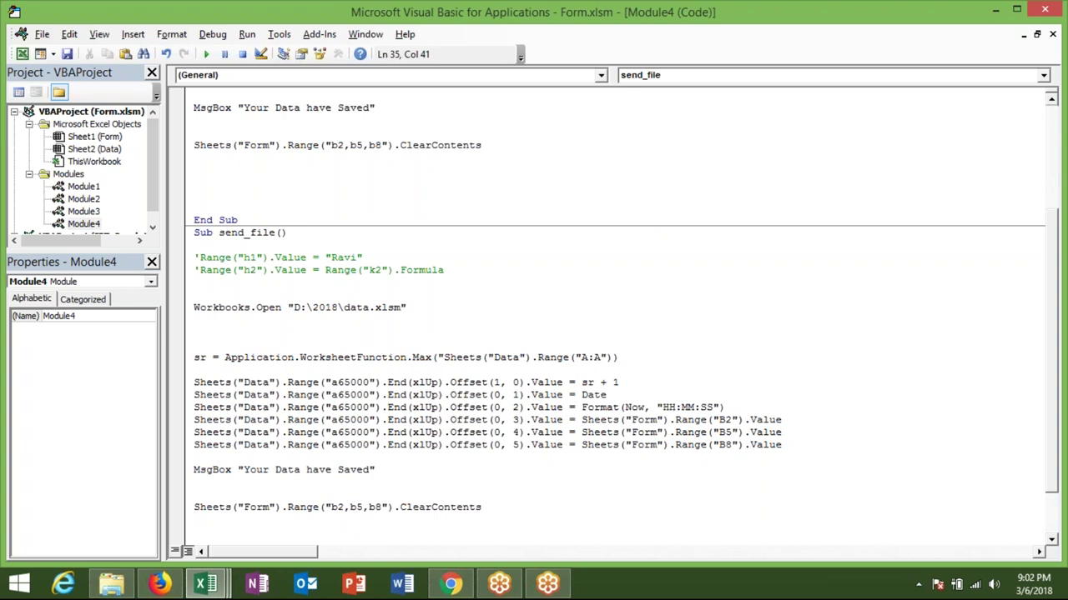
text(data.xlsm").)
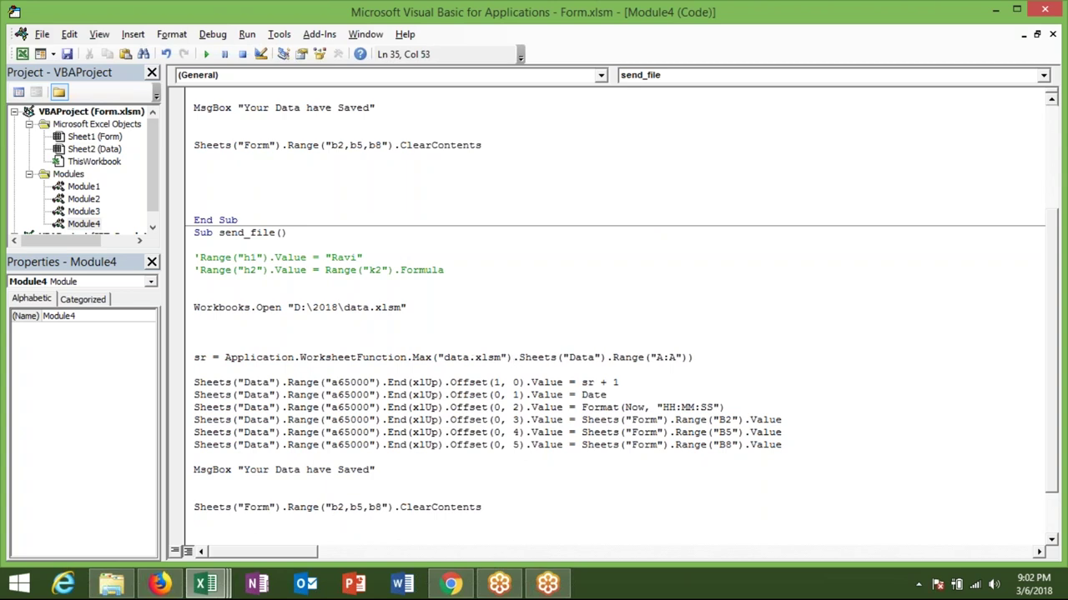
click(586, 442)
click(541, 357)
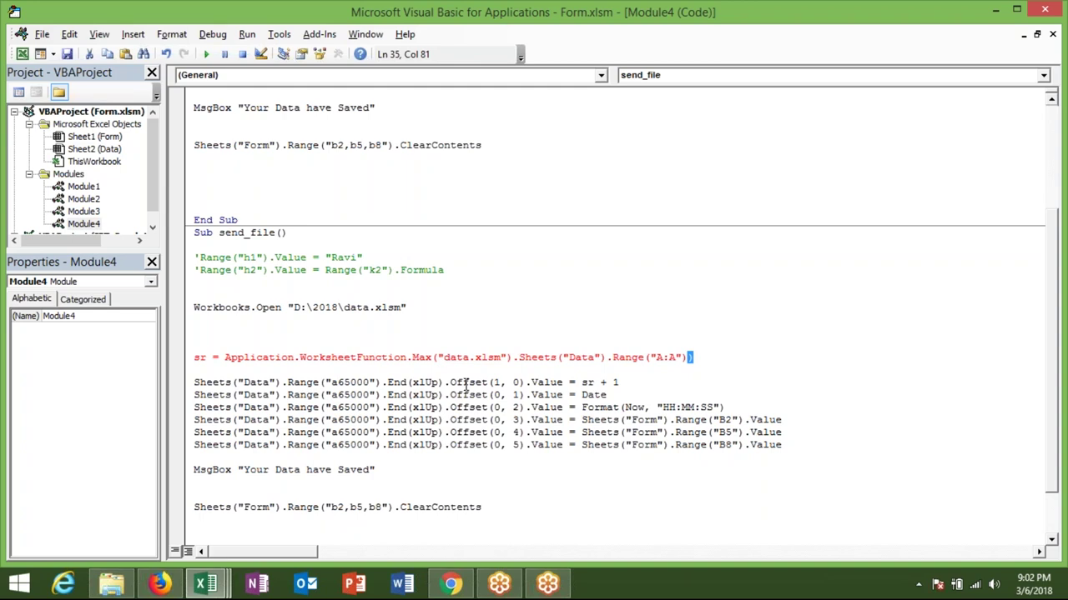
click(439, 359)
key(Left)
key(Right)
text(workbooks)
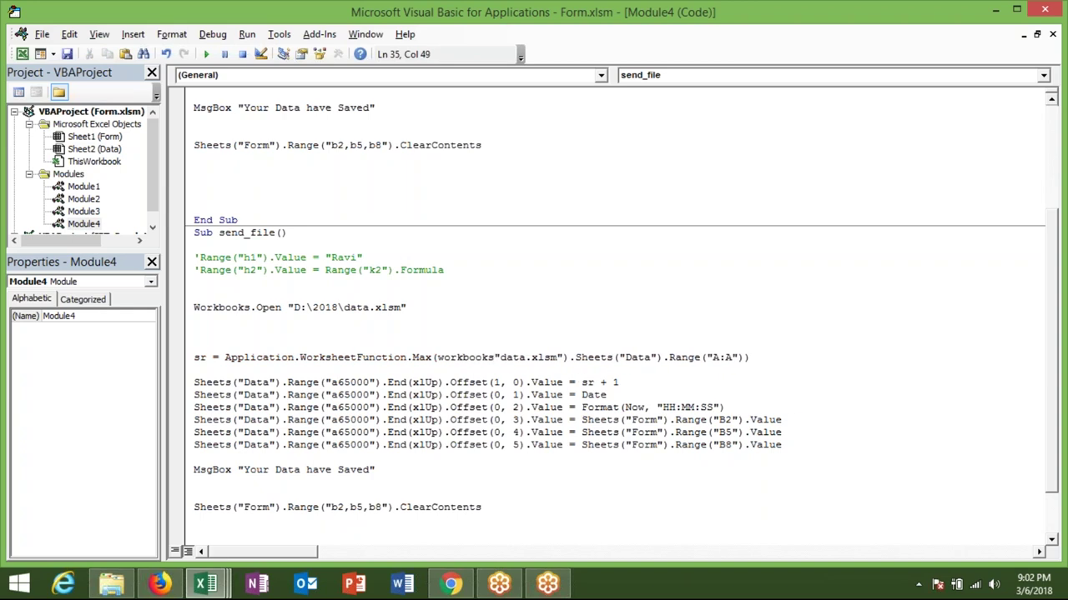
text(()
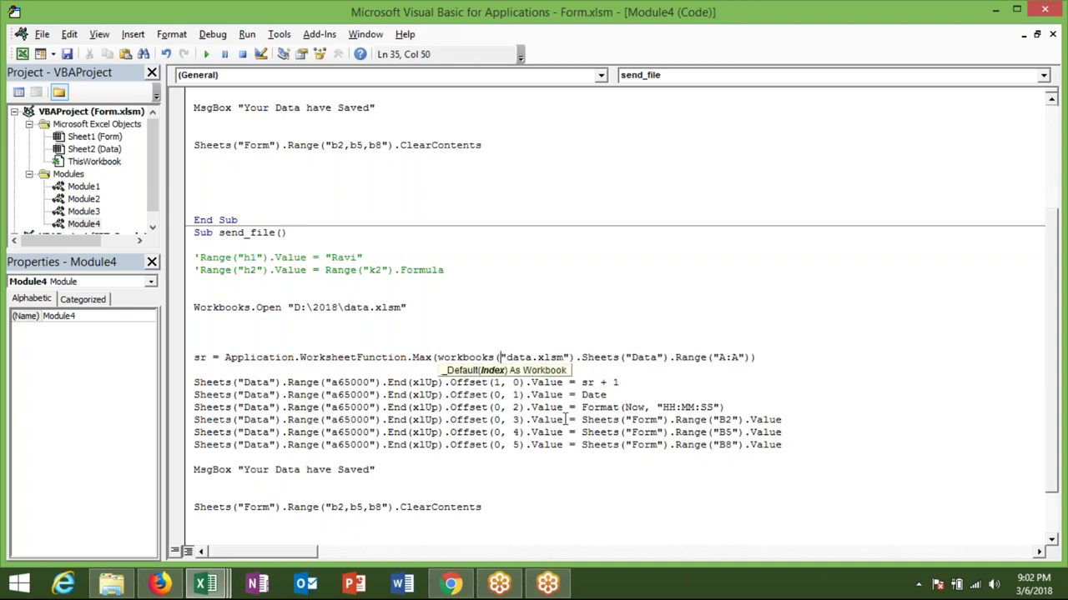
click(563, 419)
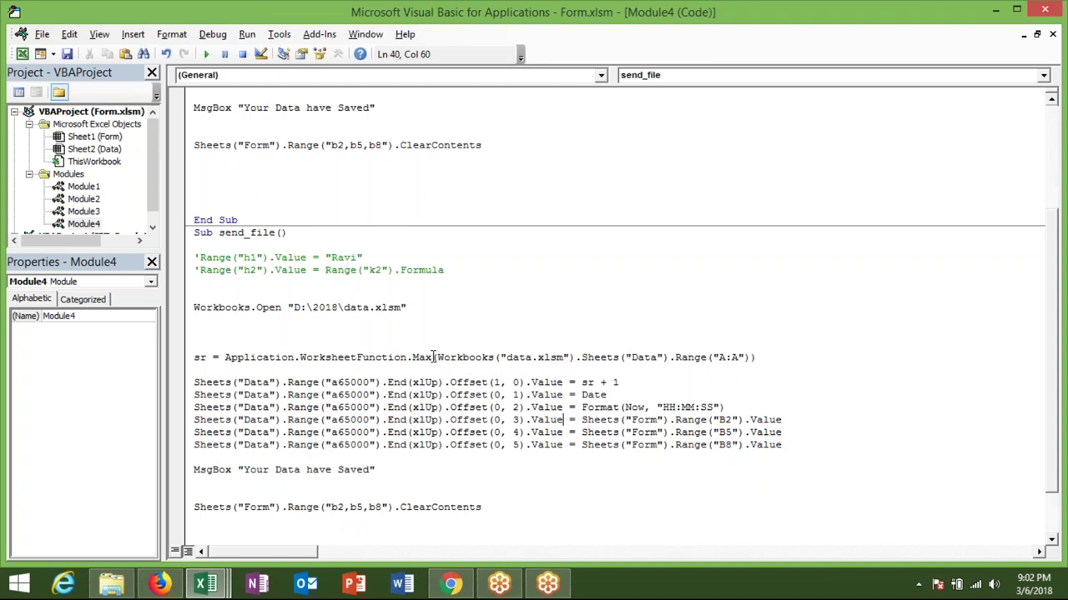
Copy the Workbooks("data.xlsm"). prefix onto the first three Data-writing lines, including the Date line
drag(436, 357, 582, 359)
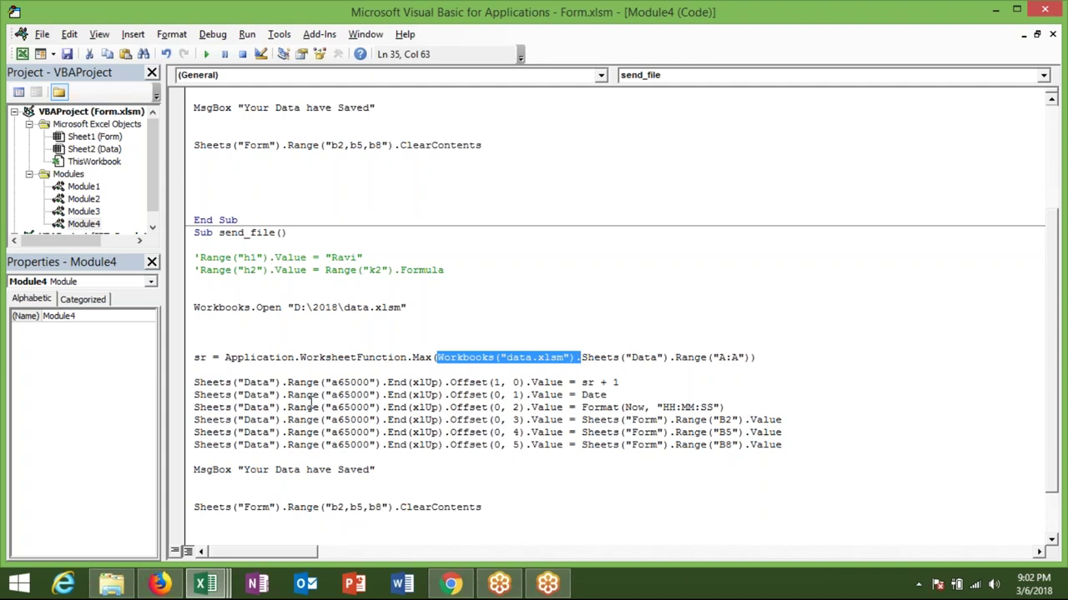
key(ctrl+c)
click(195, 382)
key(ctrl+v)
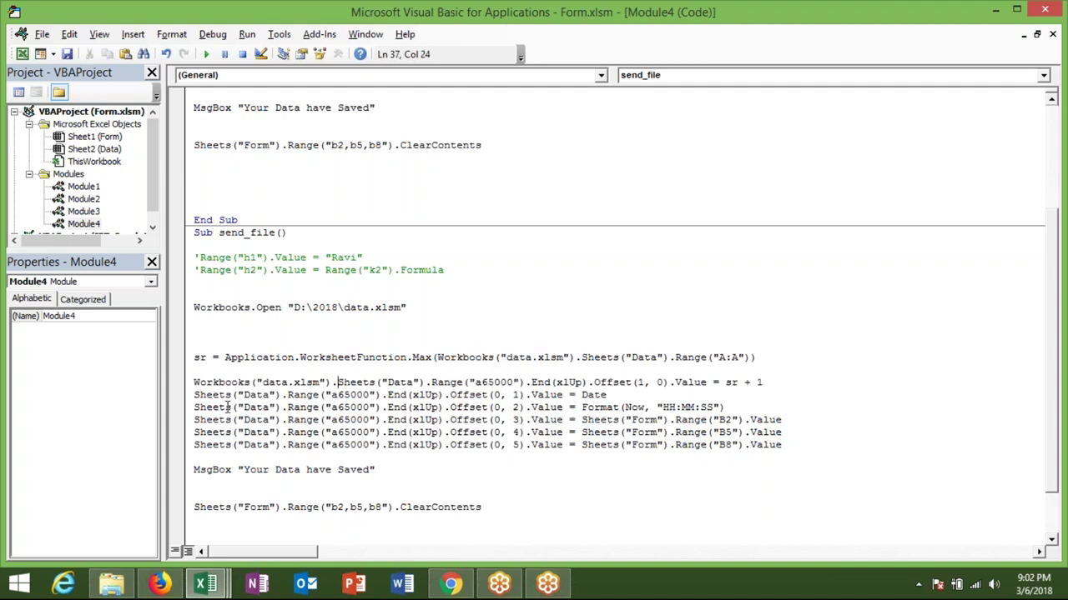
click(185, 397)
click(194, 395)
key(ctrl+v)
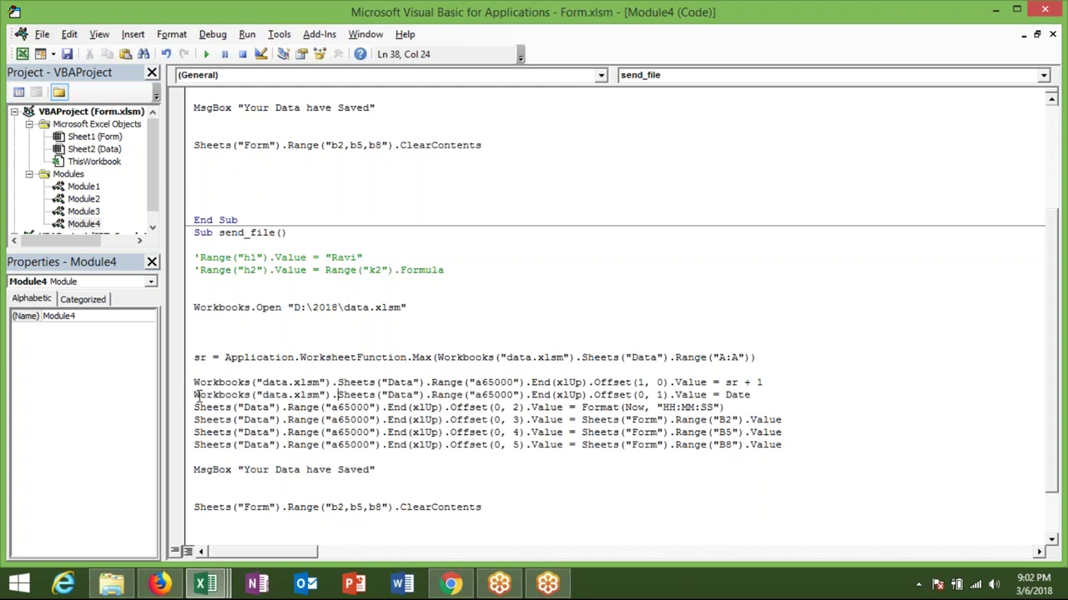
click(195, 407)
key(ctrl+v)
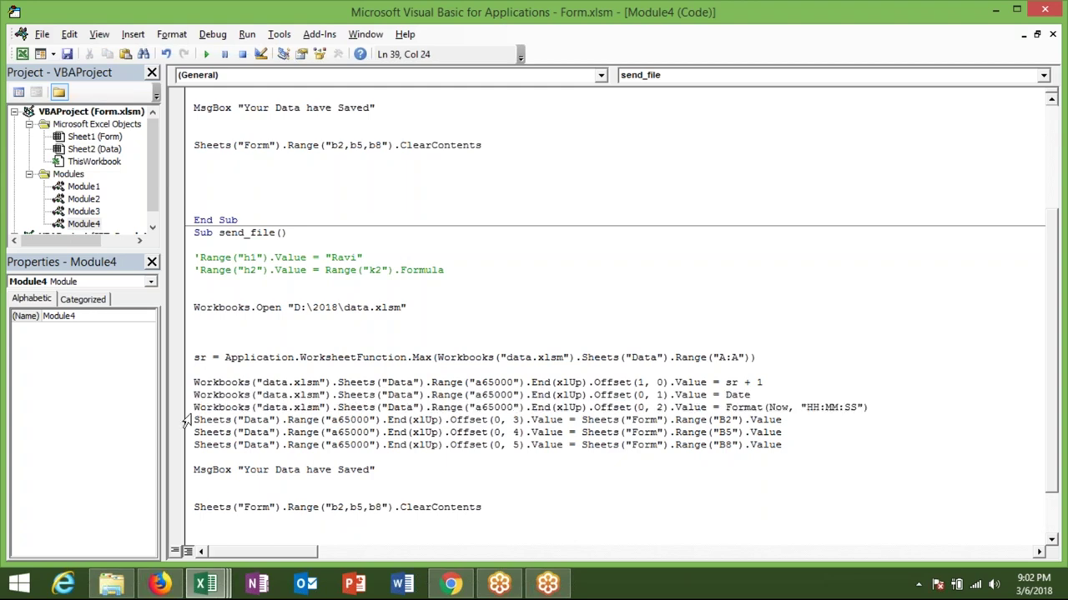
Add the Workbooks("data.xlsm"). prefix to the remaining three Data-writing lines
click(193, 420)
key(ctrl+v)
click(194, 432)
key(ctrl+v)
click(196, 457)
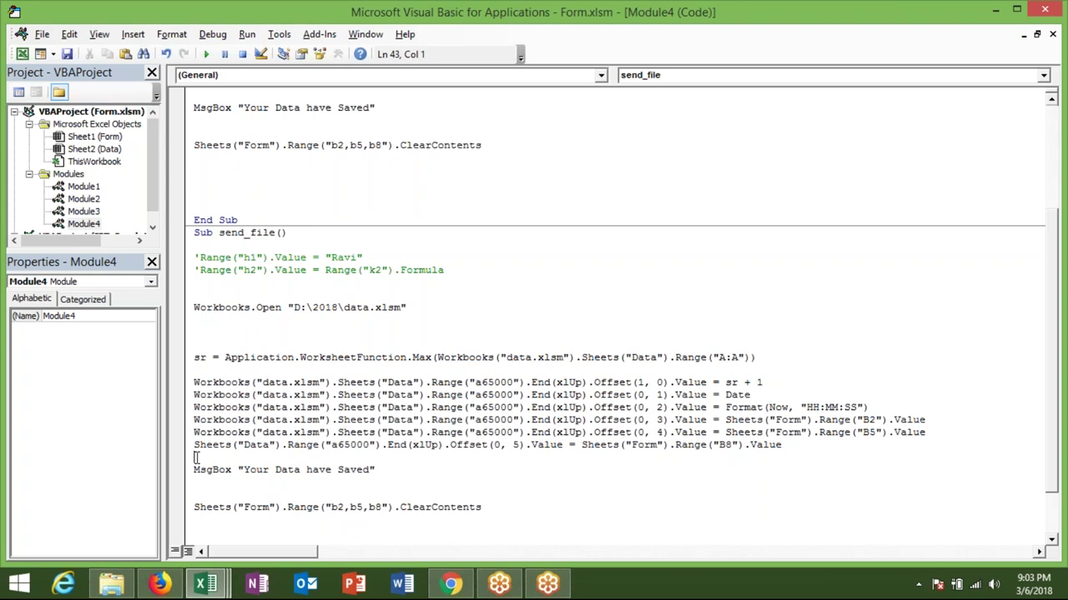
click(195, 445)
key(ctrl+v)
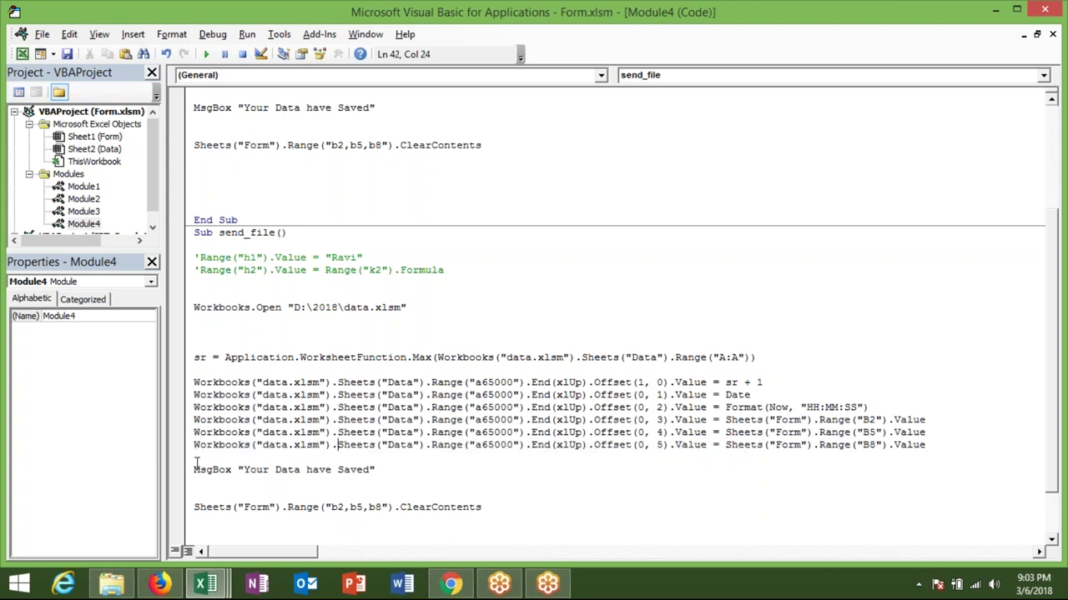
click(581, 495)
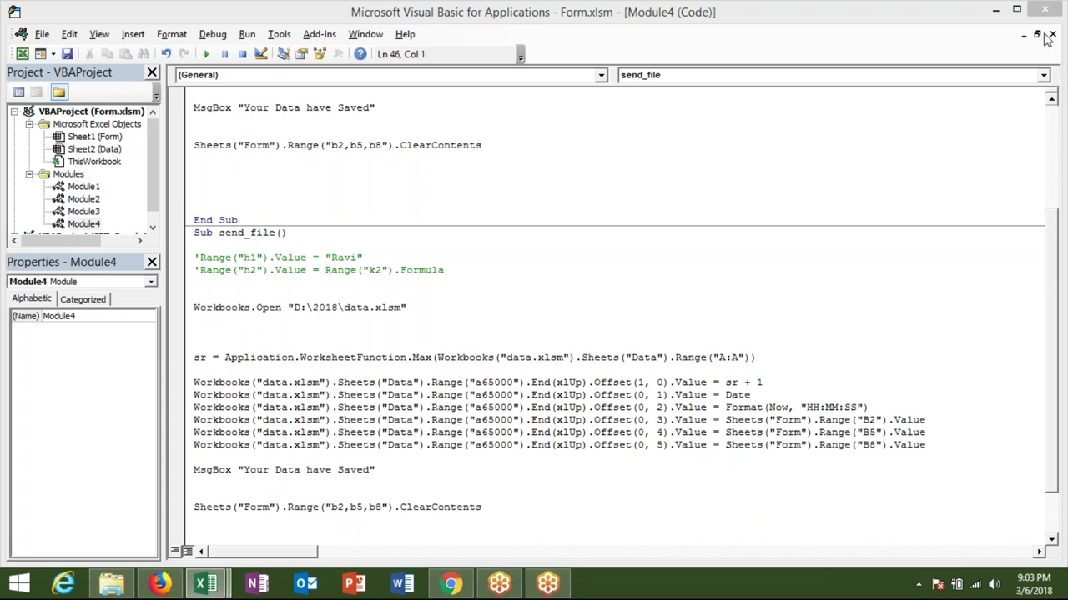
Prefix the B2 line's Sheets("Form") reference with Workbooks("form.xlsm")
click(751, 421)
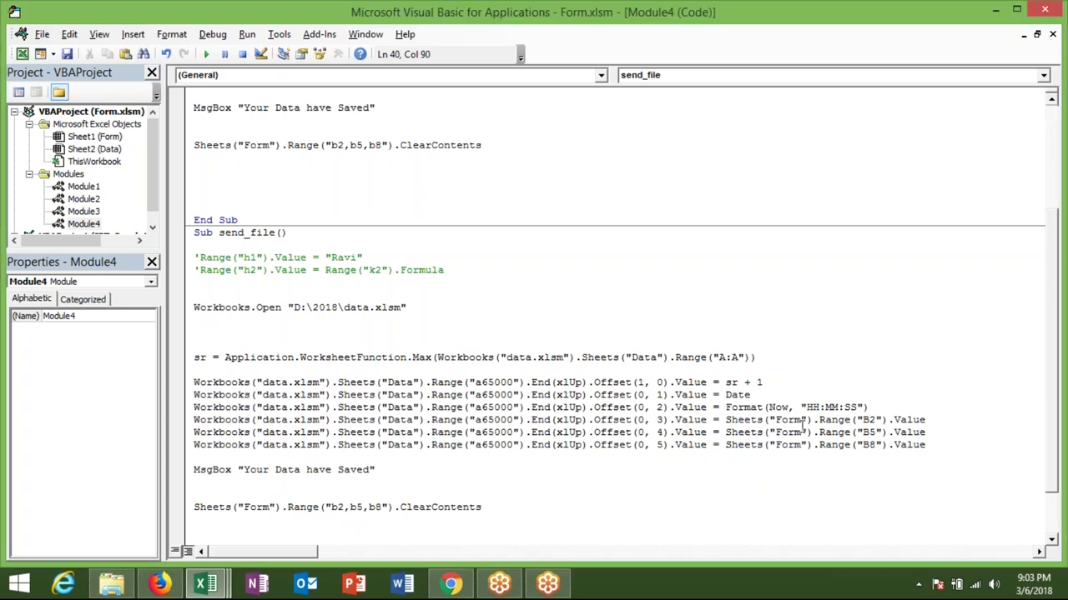
key(alt+Tab)
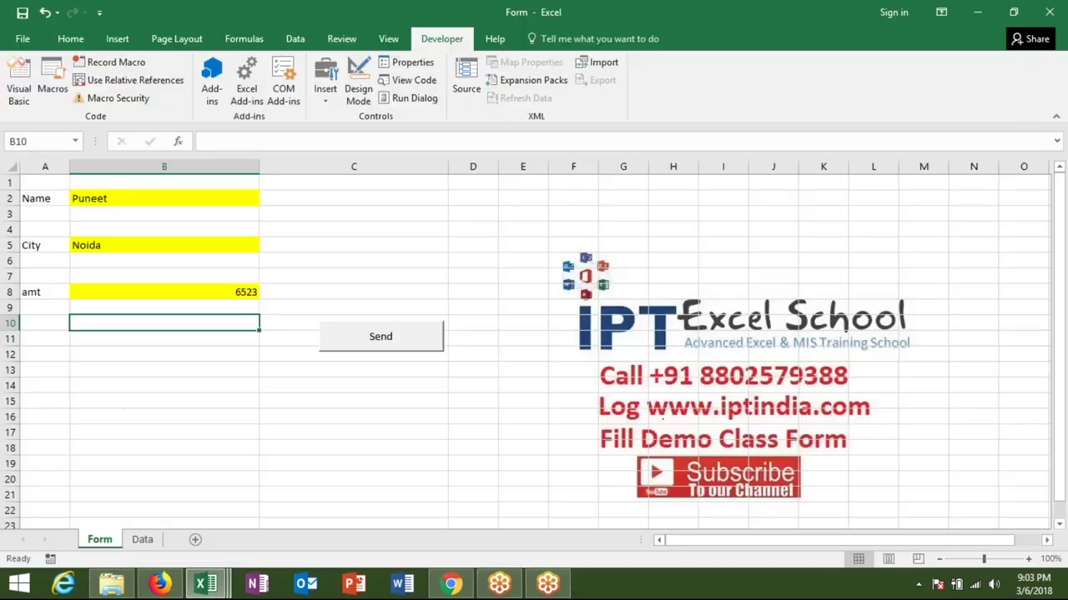
key(alt+Tab)
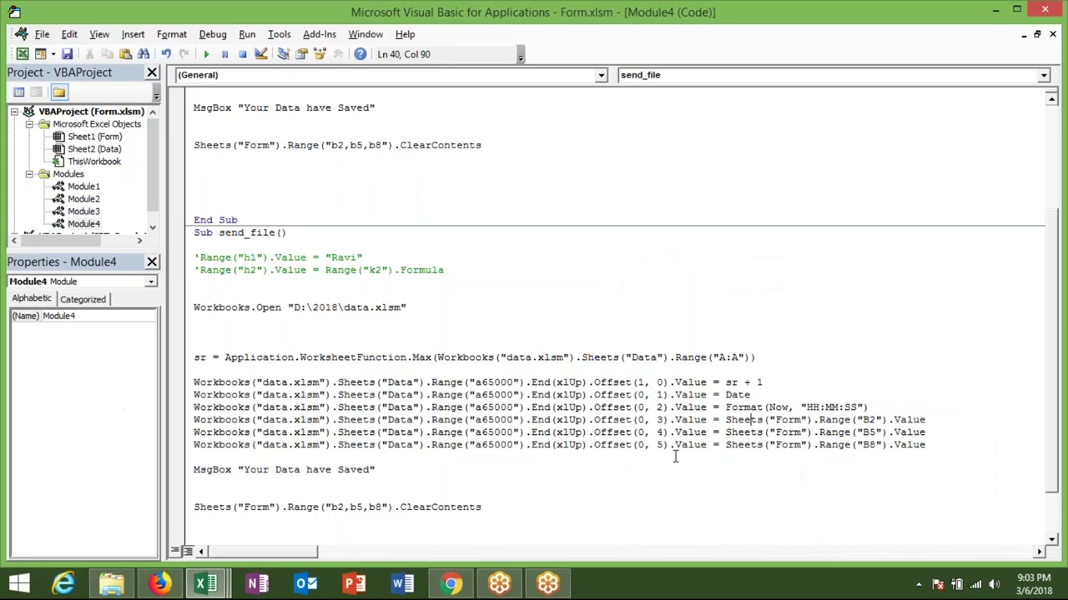
click(725, 421)
key(ctrl+v)
double_click(804, 419)
text(form)
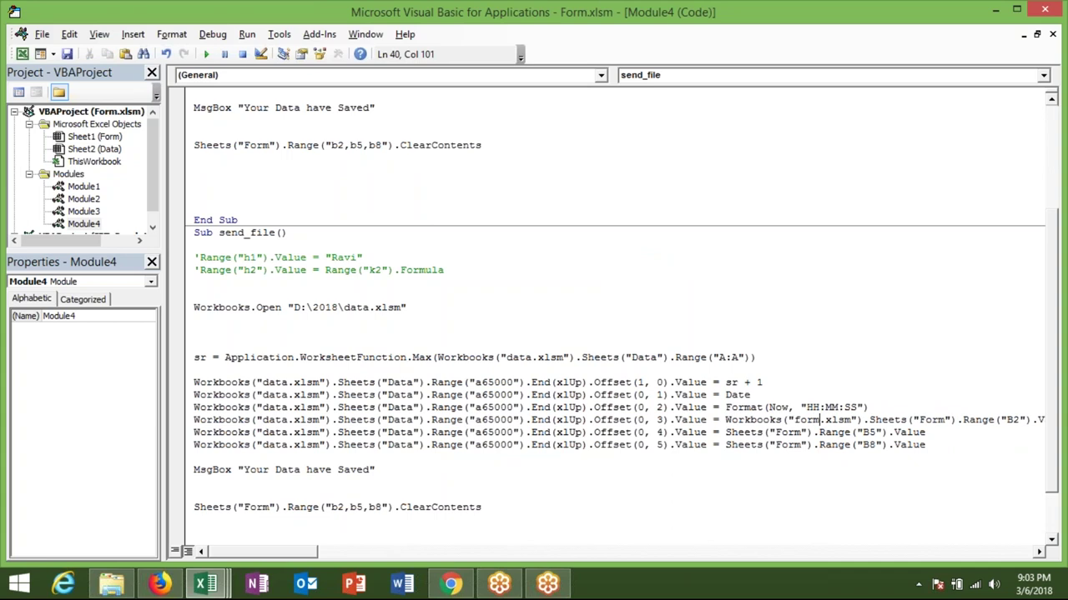
click(837, 407)
Add the Workbooks("form.xlsm"). reference to the B5 and B8 lines
drag(868, 419, 725, 420)
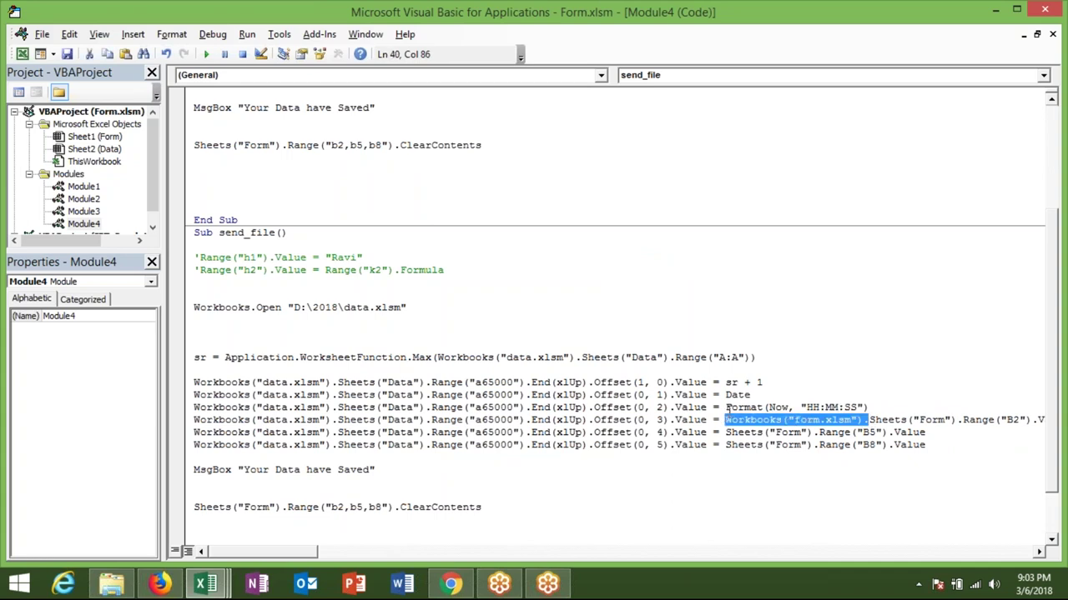
key(ctrl+c)
click(726, 433)
key(ctrl+v)
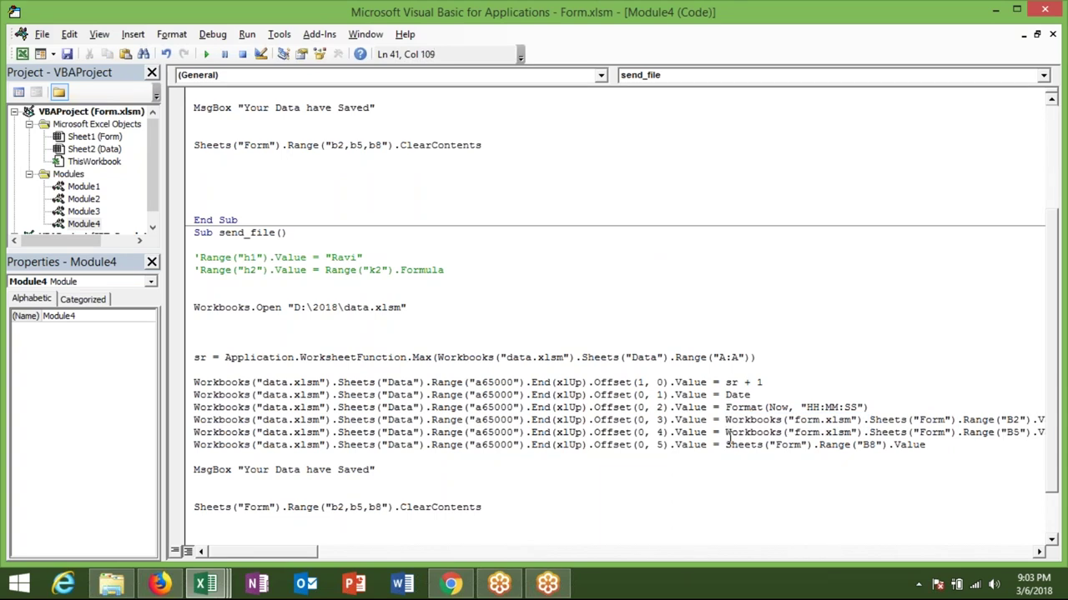
click(726, 444)
key(ctrl+v)
Add Workbooks("form.xlsm"). to the ClearContents line, then move to the empty line above End Sub
click(774, 470)
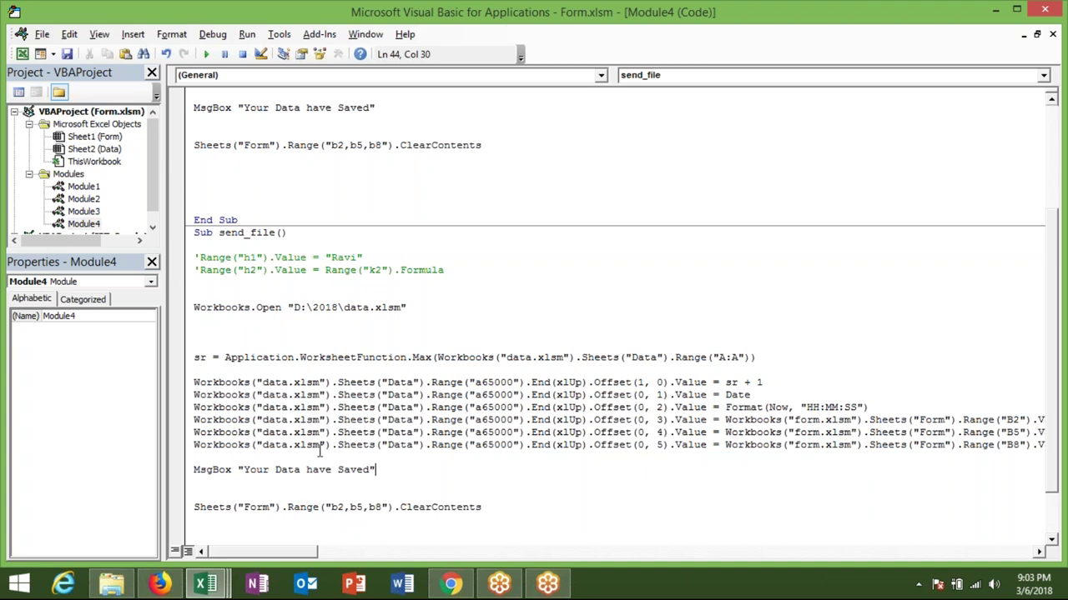
scroll(320, 451, down, 1)
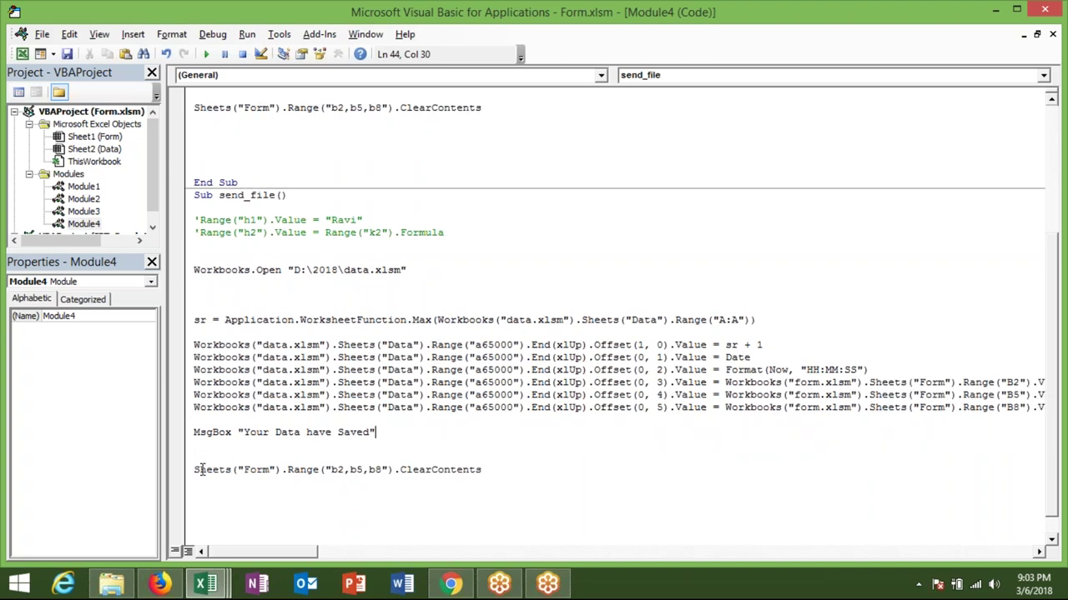
click(198, 470)
key(ctrl+v)
click(326, 498)
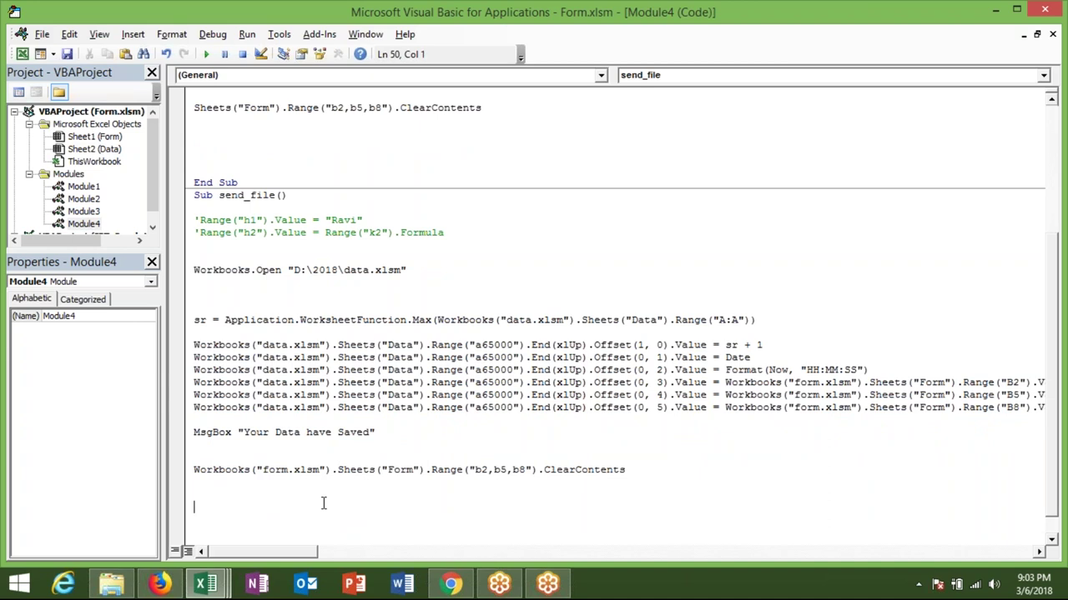
scroll(447, 501, down, 1)
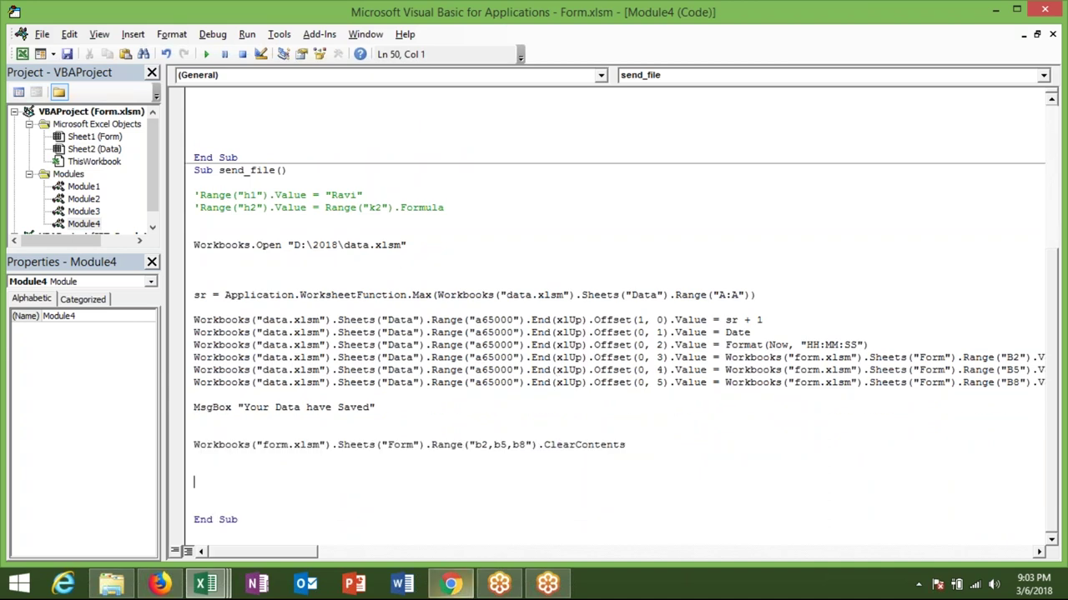
drag(307, 551, 259, 551)
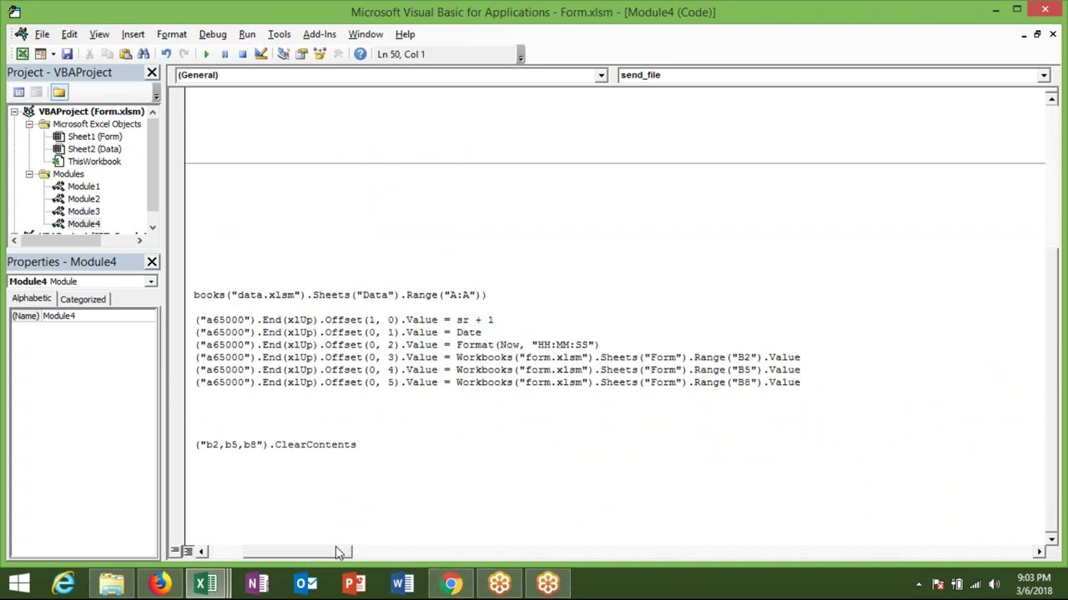
click(280, 460)
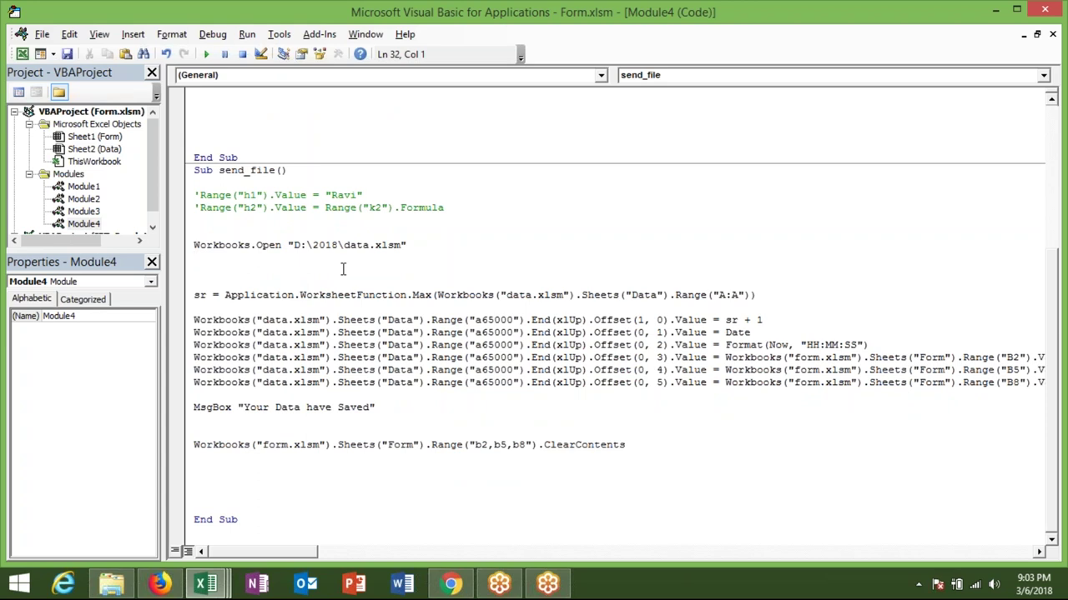
click(252, 482)
Type Workbooks("data.xlsm").Close True on the line above End Sub
text(workbooks)
text(("data)
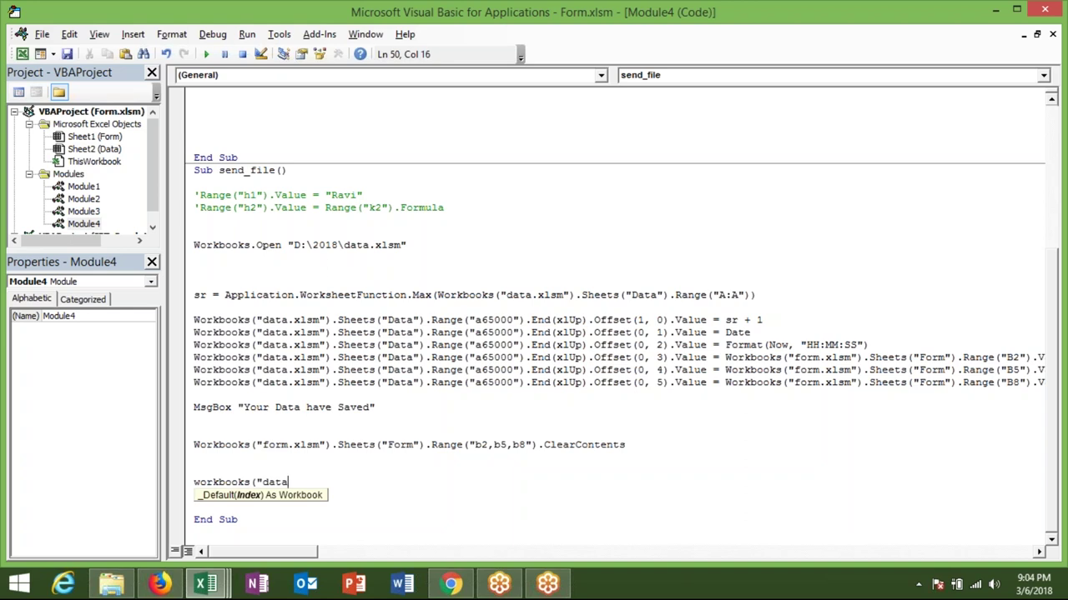
text(.xlsm")
text().cl)
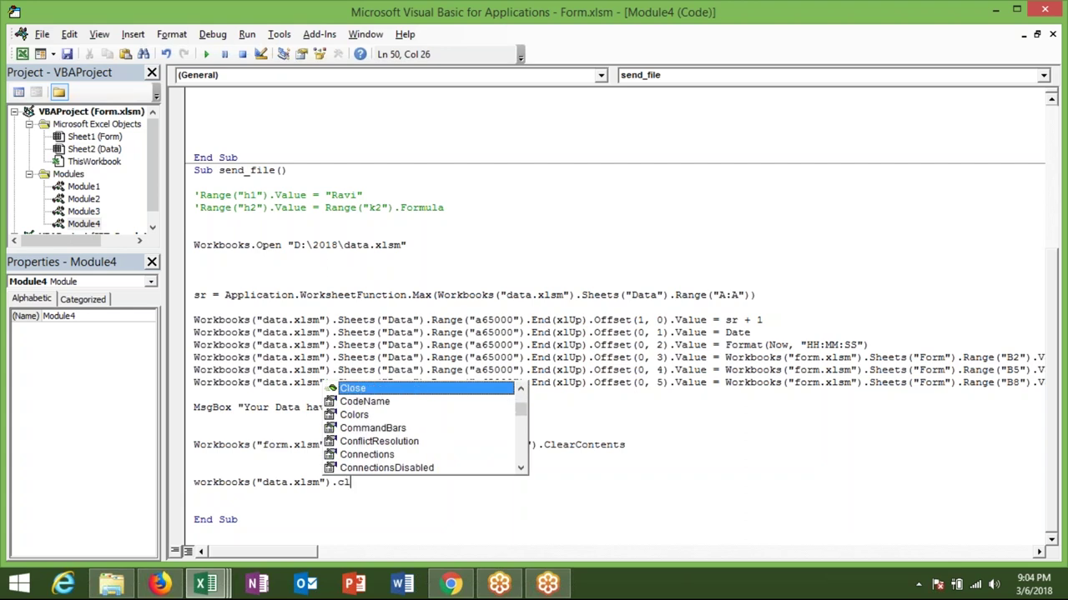
text( tru)
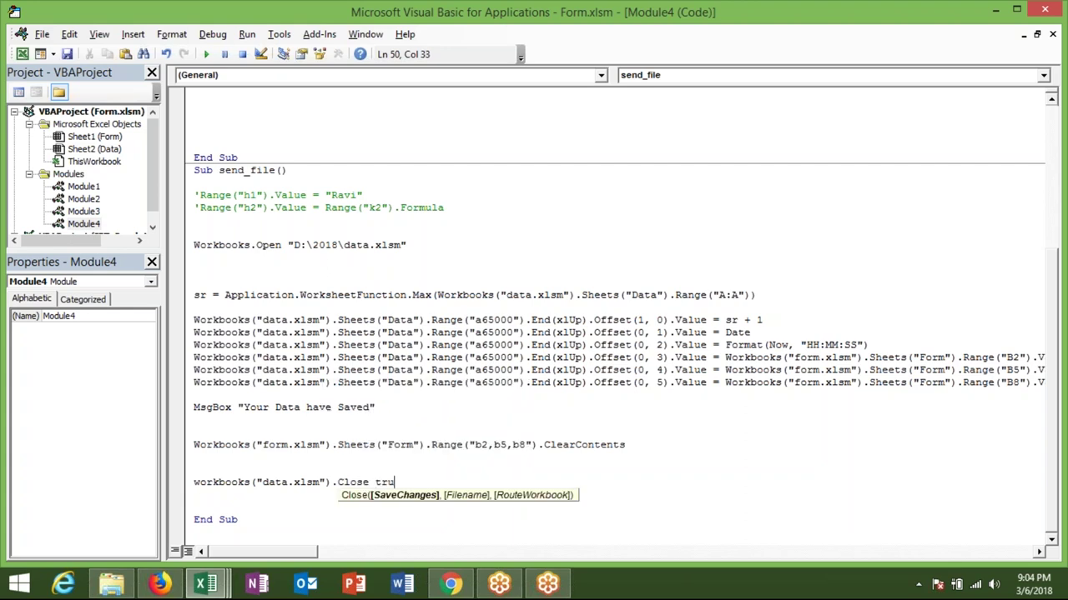
text(e)
click(261, 506)
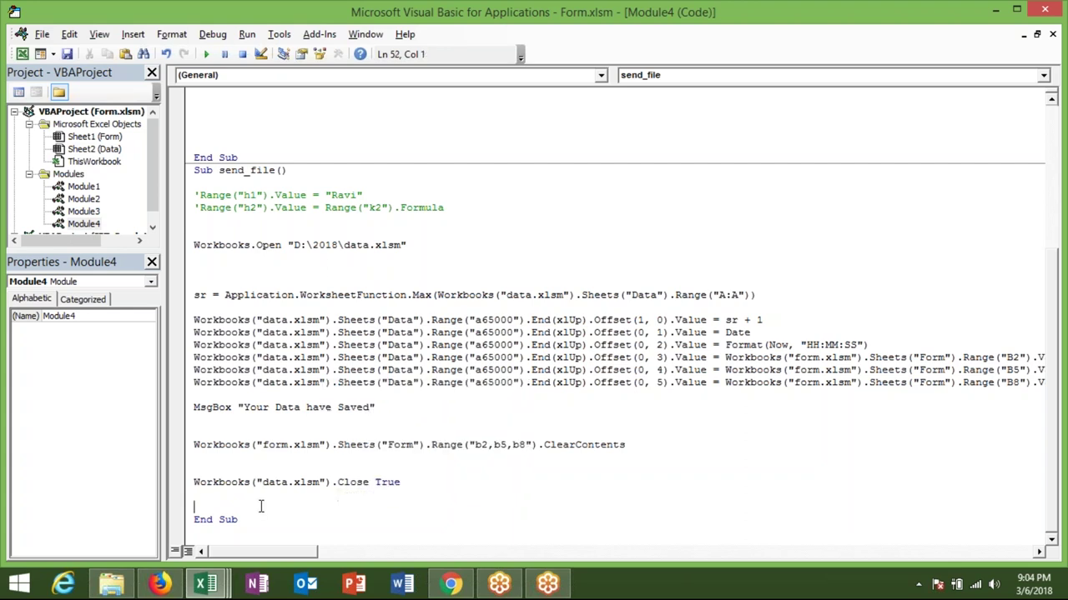
click(259, 481)
click(245, 481)
click(331, 482)
Add Workbooks("data.xlsm").Save on the line before the Close statement
drag(331, 482, 192, 482)
key(ctrl+c)
click(200, 470)
key(ctrl+v)
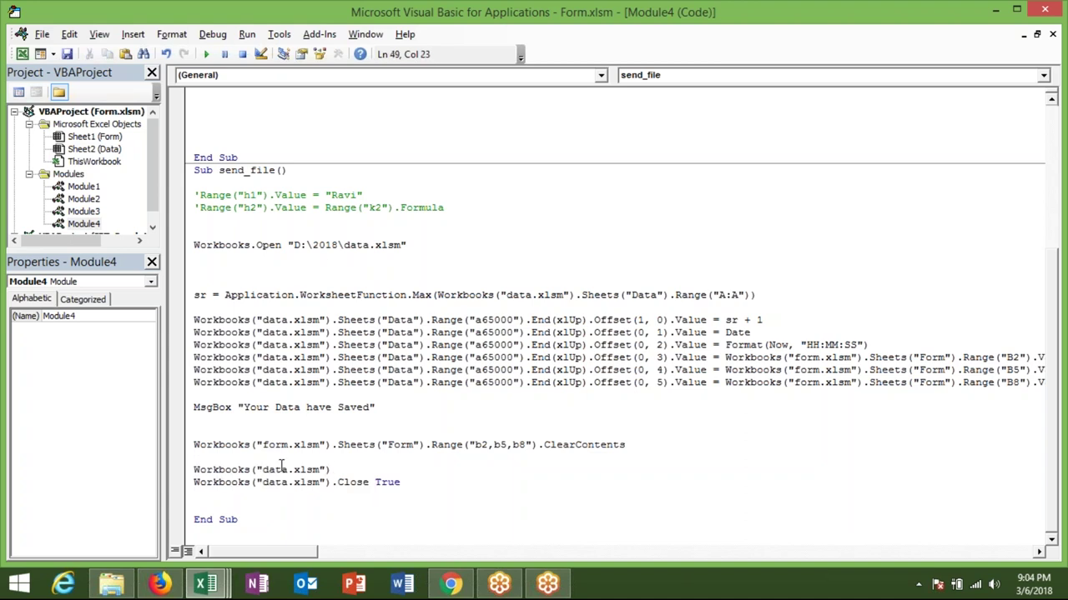
text(.sav)
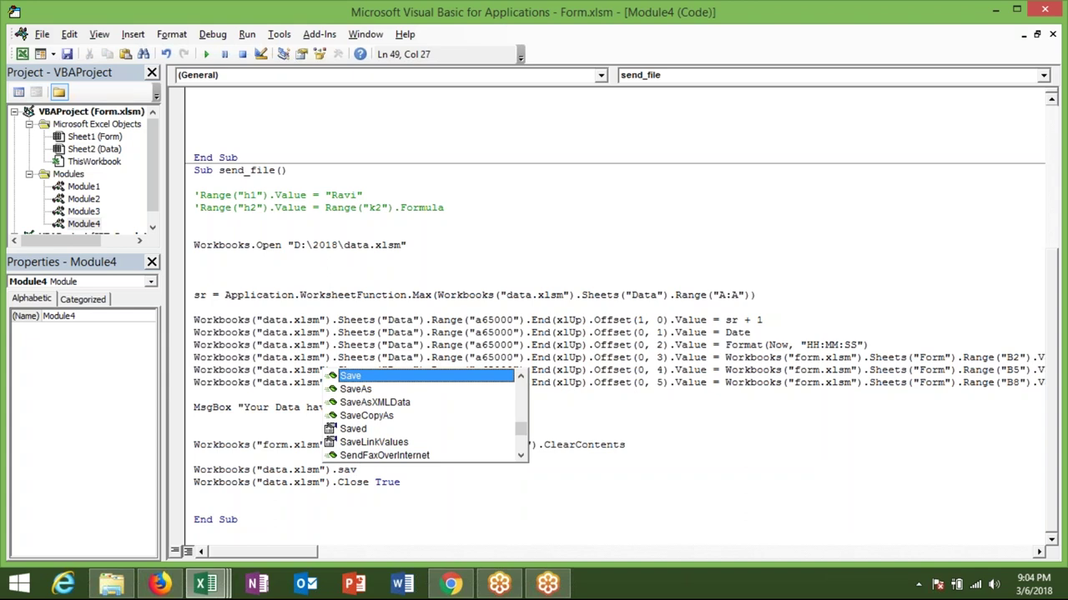
key(Tab)
click(342, 497)
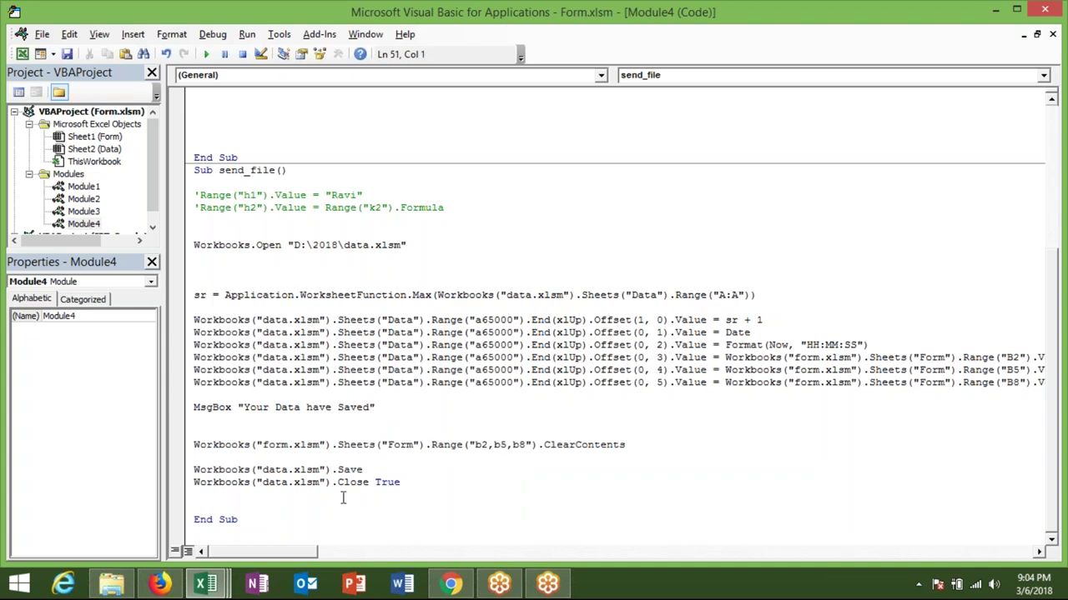
Highlight the open, write, save and close lines to review the macro's flow
click(351, 472)
click(354, 484)
click(221, 248)
mouse_move(195, 292)
mouse_down()
mouse_move(334, 407)
mouse_move(385, 394)
mouse_move(400, 406)
mouse_up()
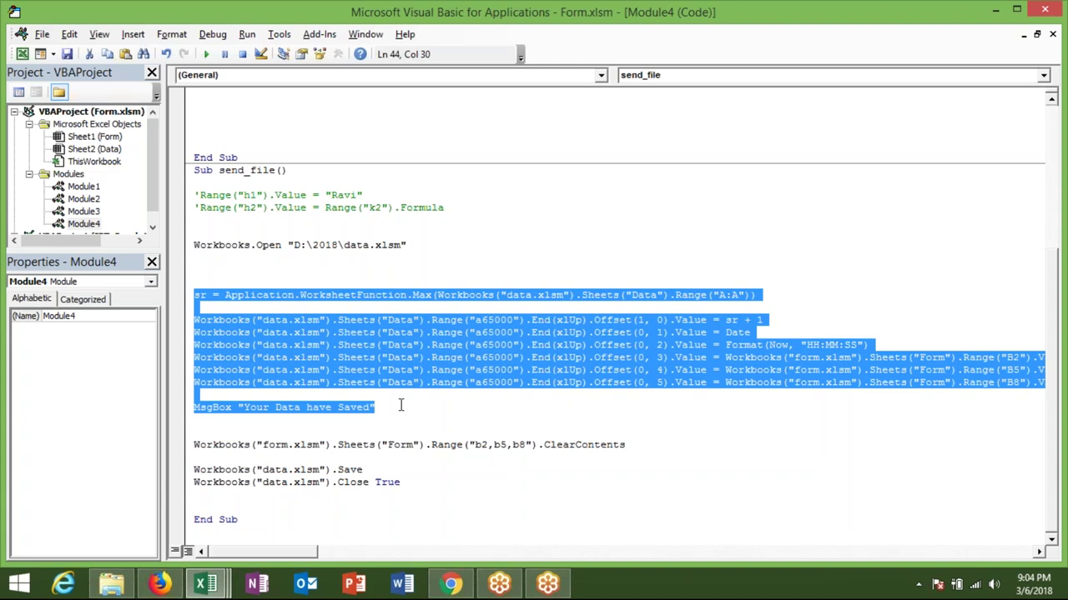
mouse_move(400, 482)
mouse_down()
mouse_move(213, 482)
mouse_move(192, 467)
mouse_up()
click(196, 428)
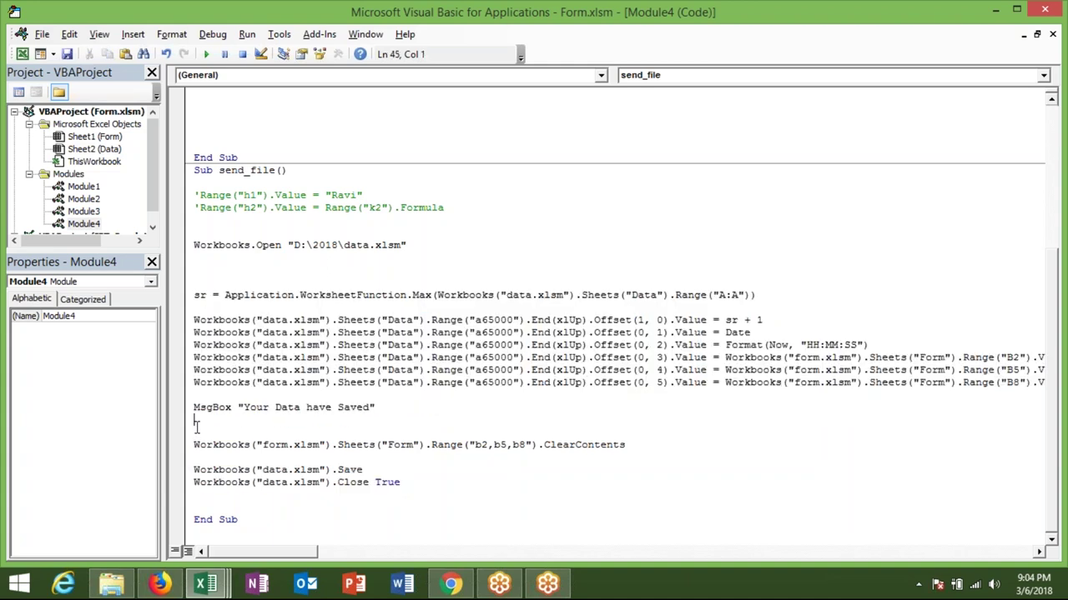
Draw a new push button on the Form sheet and assign it the send_file macro
key(alt+F11)
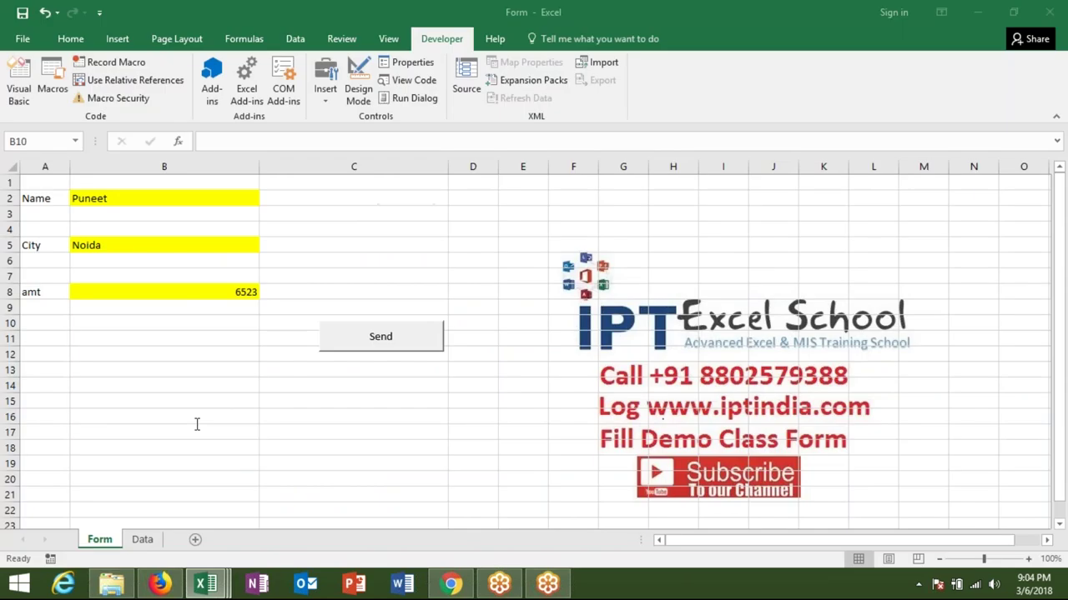
click(270, 343)
click(326, 103)
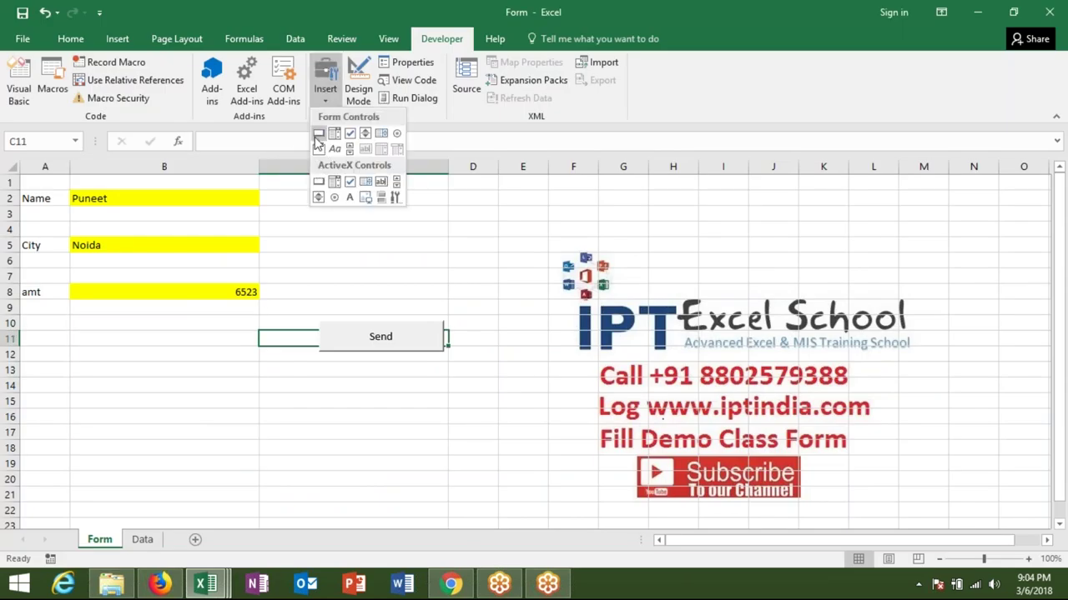
click(318, 133)
drag(182, 343, 289, 370)
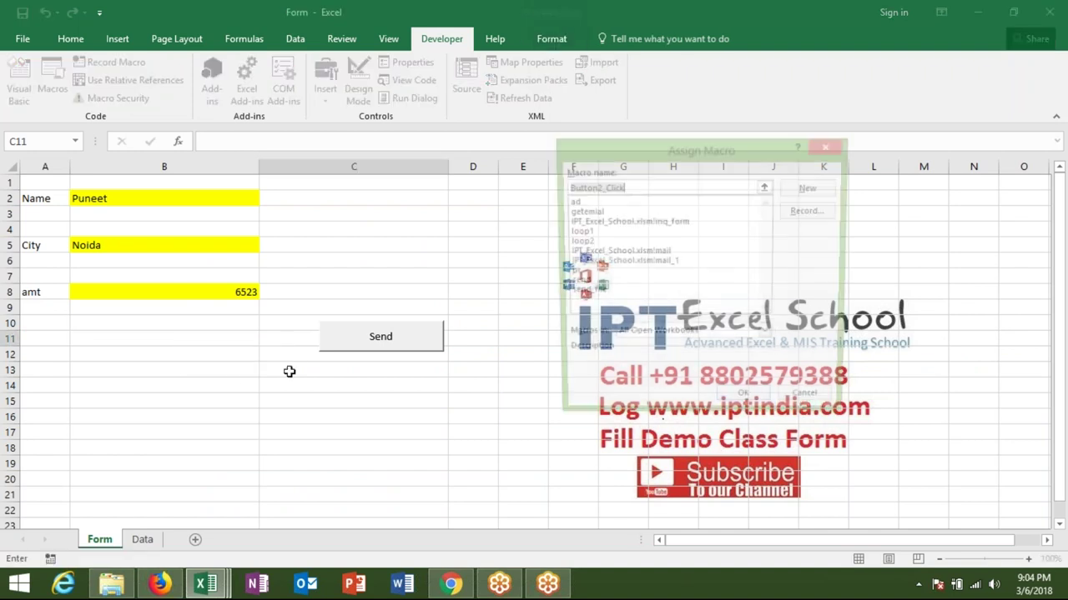
click(575, 294)
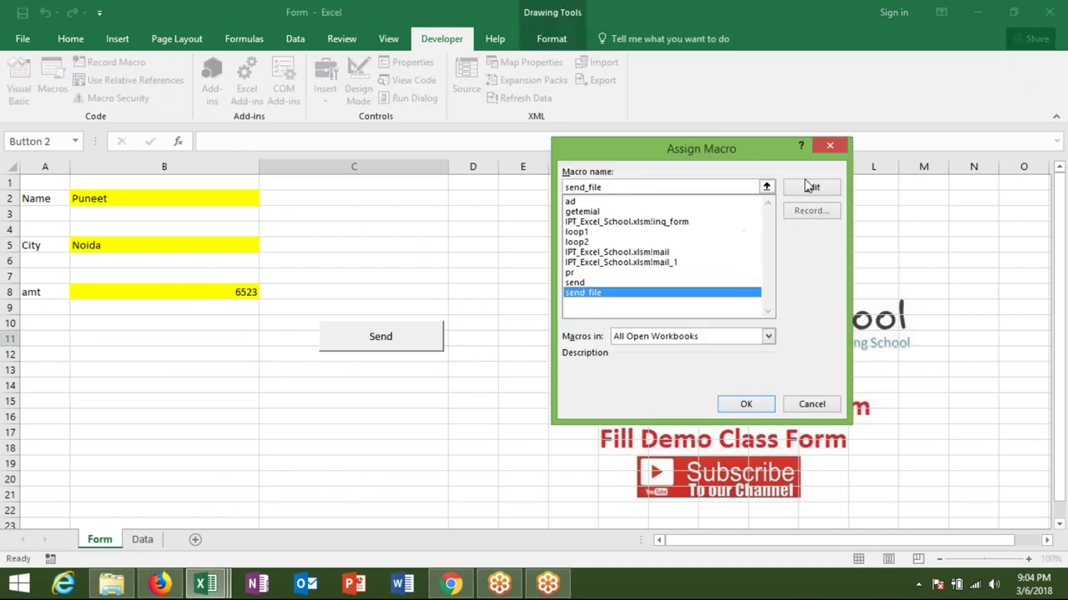
click(746, 404)
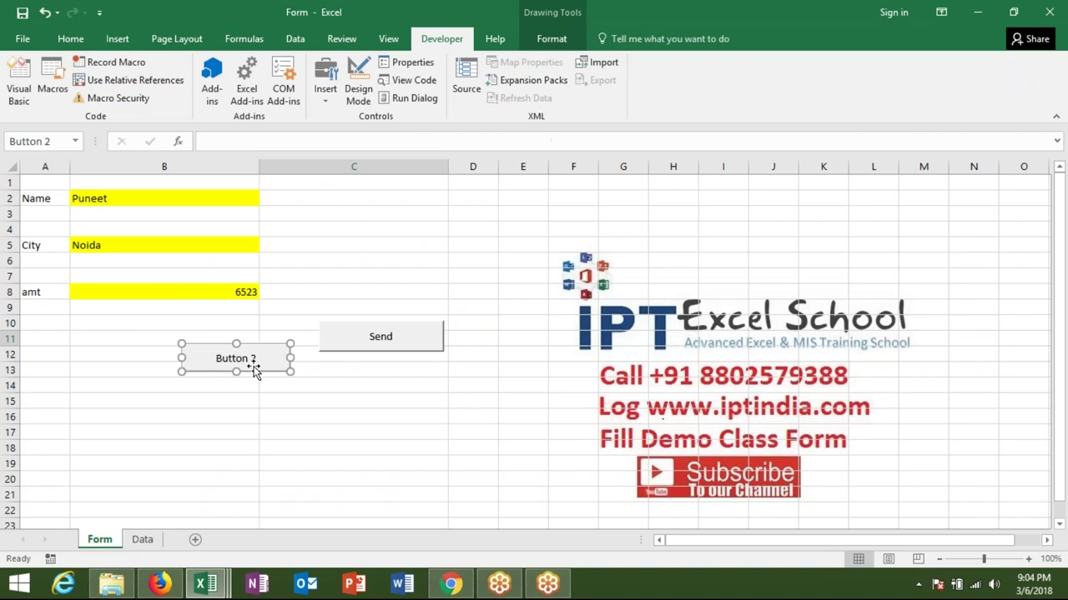
Caption the button 'Send Data to File' and click it to run send_file
click(248, 363)
key(BackSpace)
key(BackSpace)
key(BackSpace)
key(BackSpace)
key(BackSpace)
key(Delete)
key(Delete)
key(Delete)
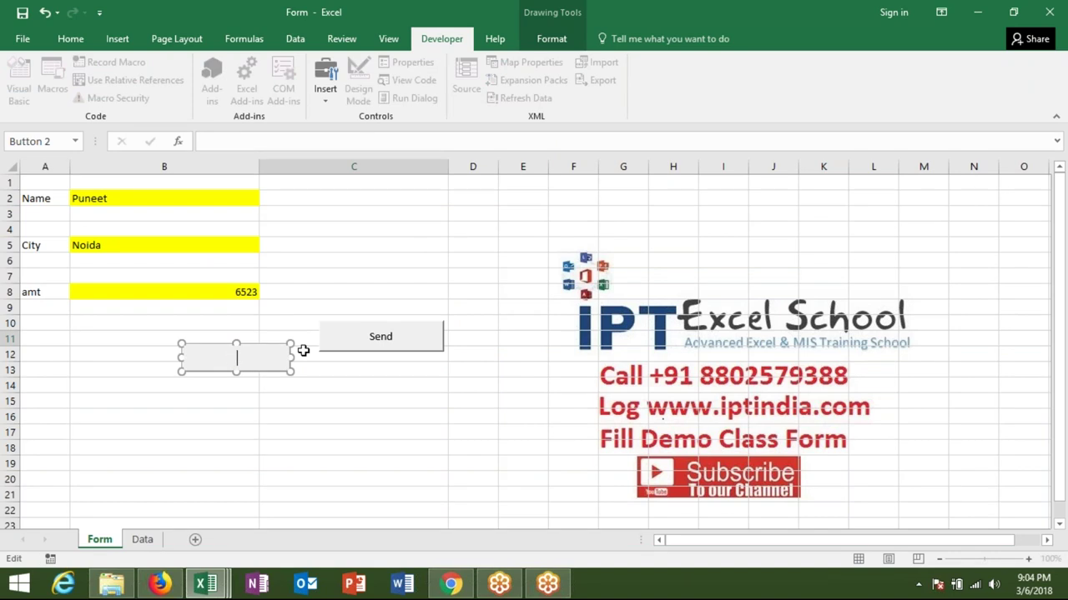
text(Send Datra)
text( \)
key(BackSpace)
key(BackSpace)
key(BackSpace)
key(BackSpace)
text(a tio\)
key(BackSpace)
key(BackSpace)
key(BackSpace)
key(BackSpace)
text(o File)
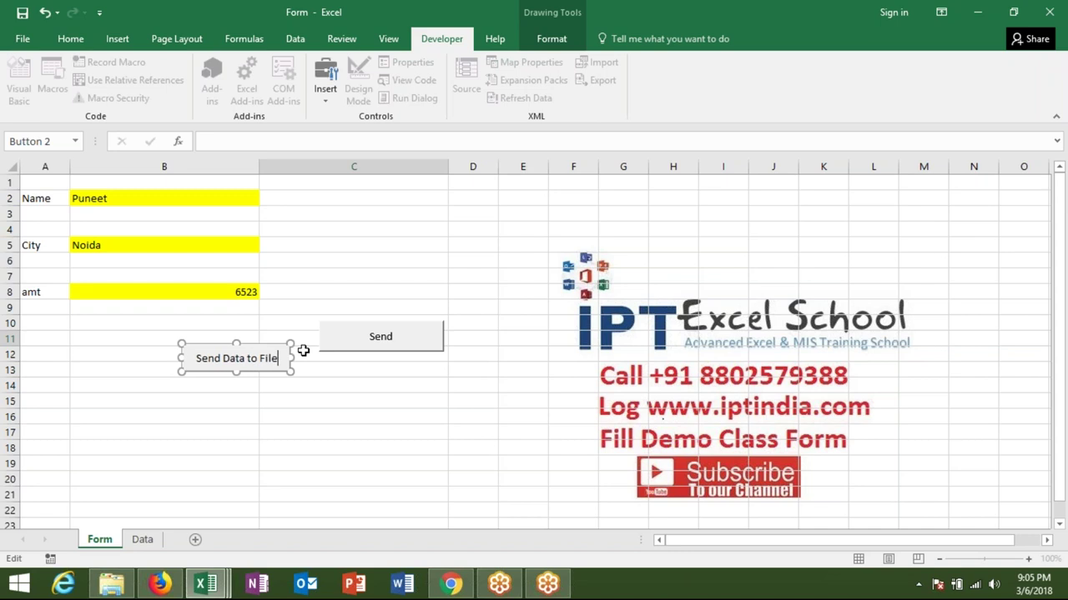
click(325, 368)
click(295, 402)
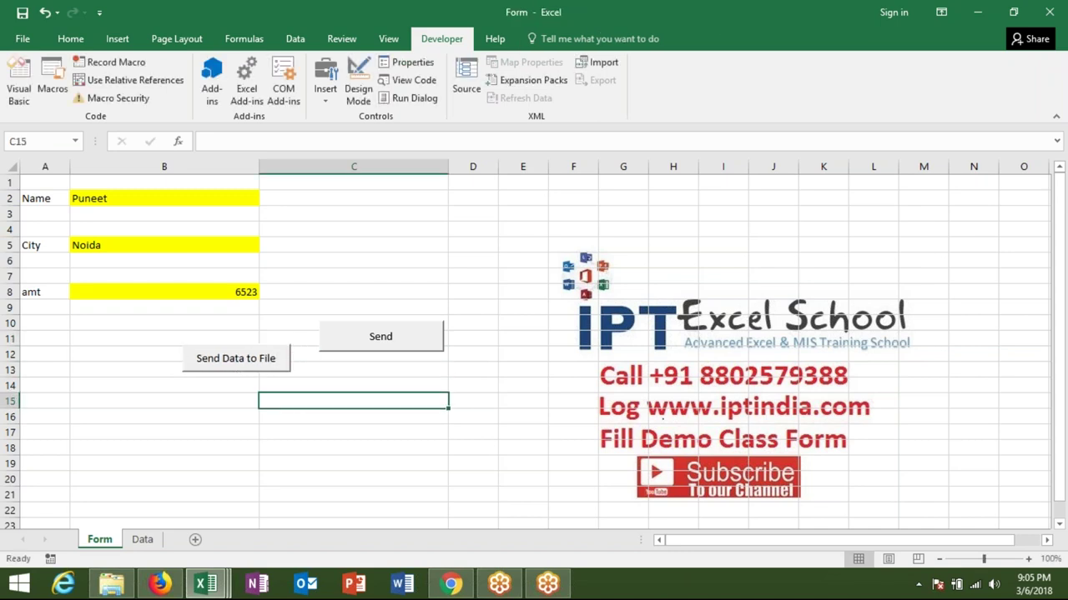
click(224, 367)
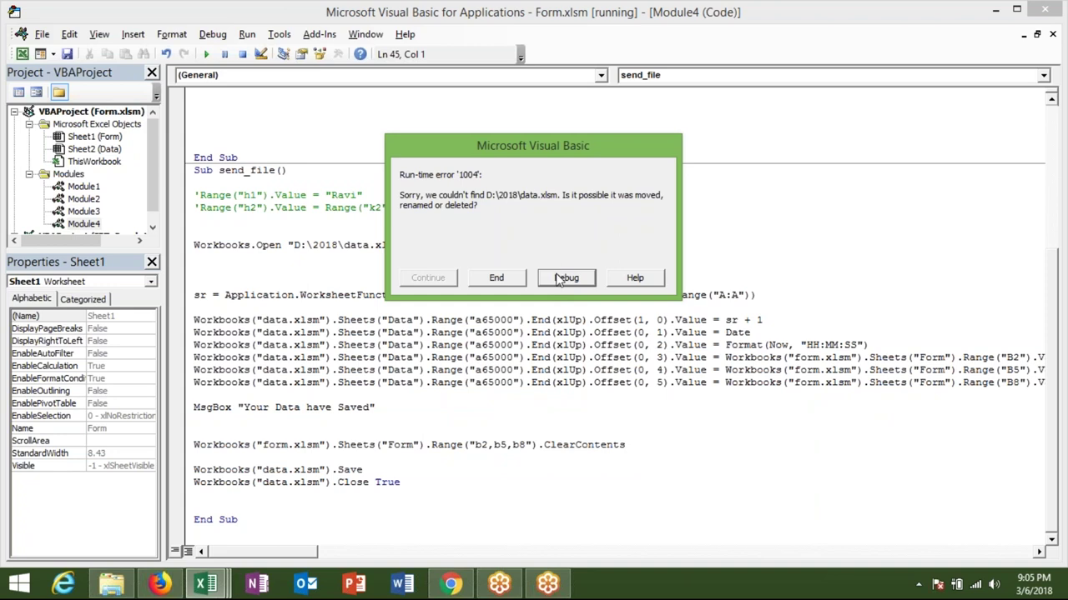
Choose Debug on the run-time error 1004 dialog to reveal the failing Workbooks.Open line
click(564, 277)
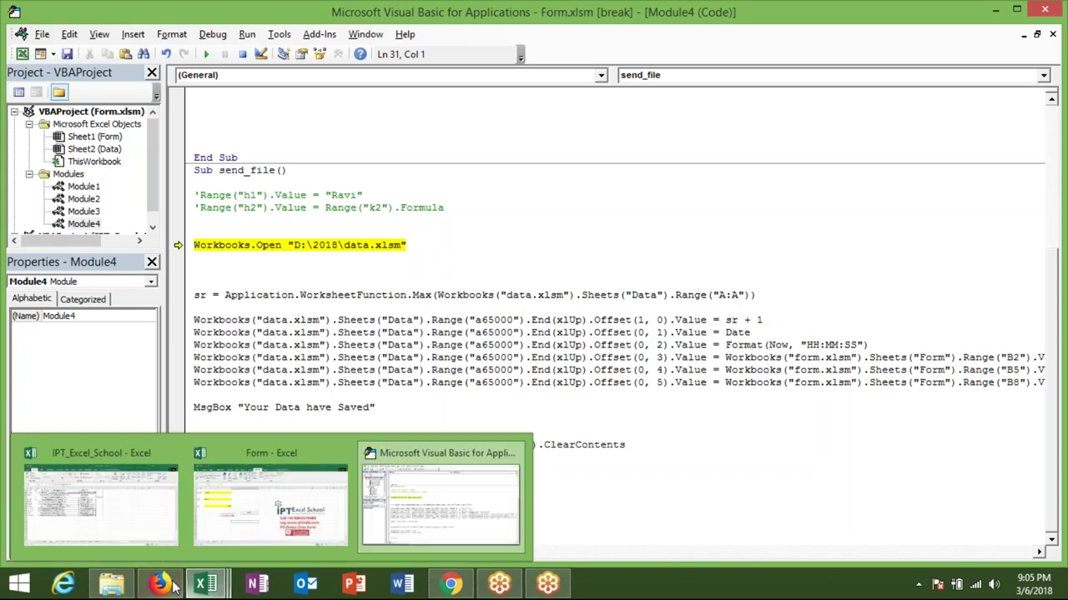
click(112, 584)
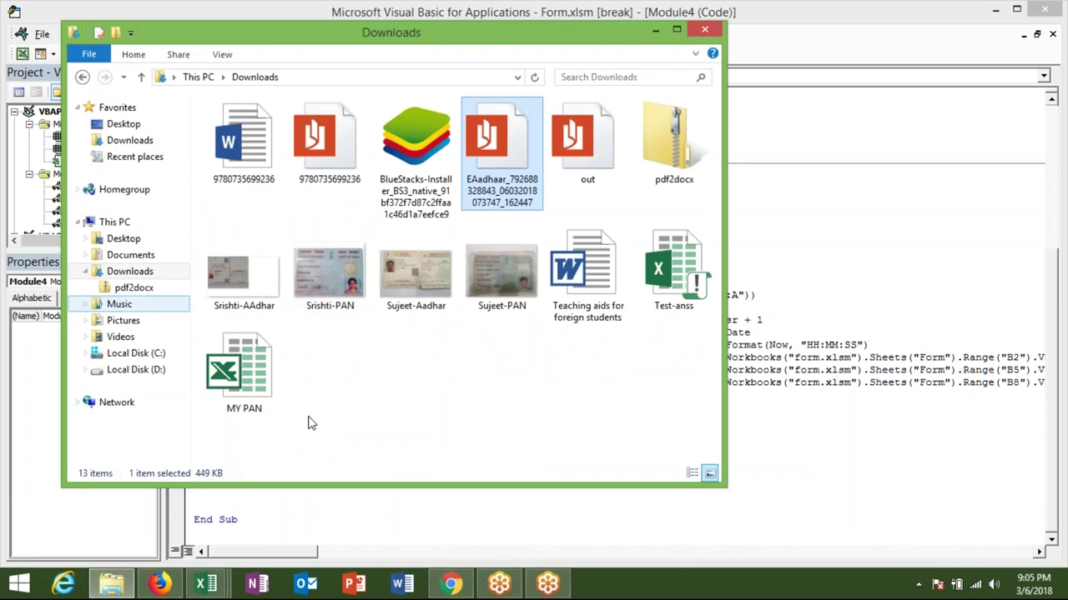
click(136, 369)
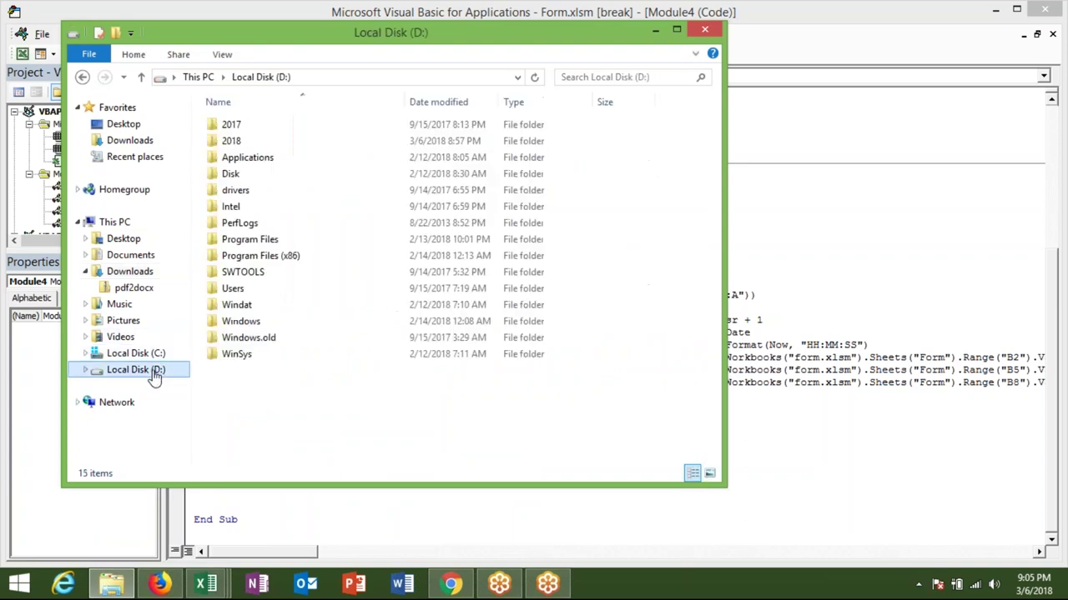
click(250, 144)
double_click(247, 144)
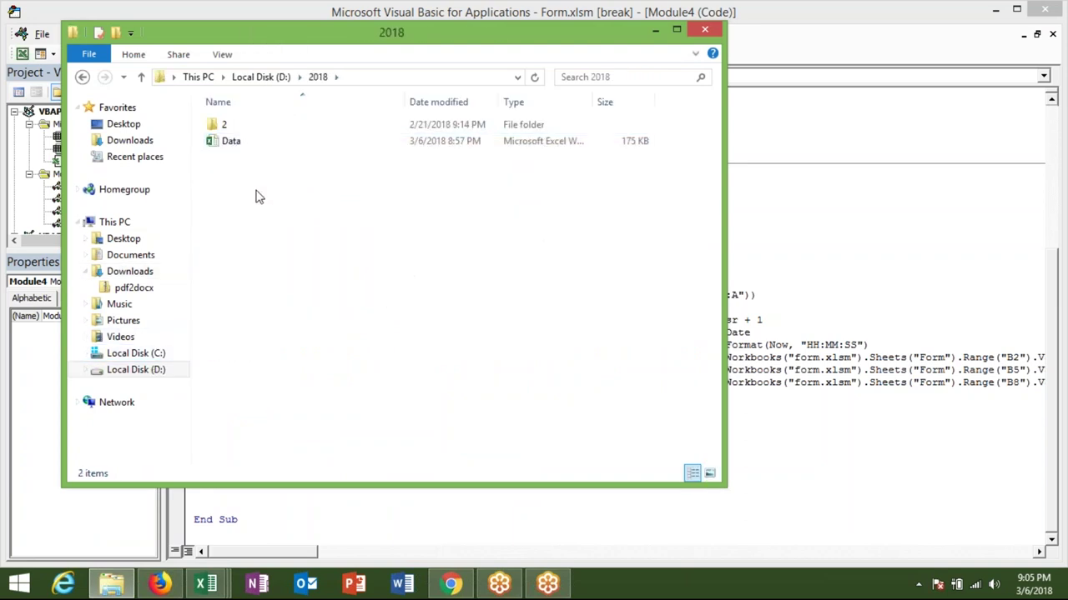
right_click(243, 145)
click(308, 354)
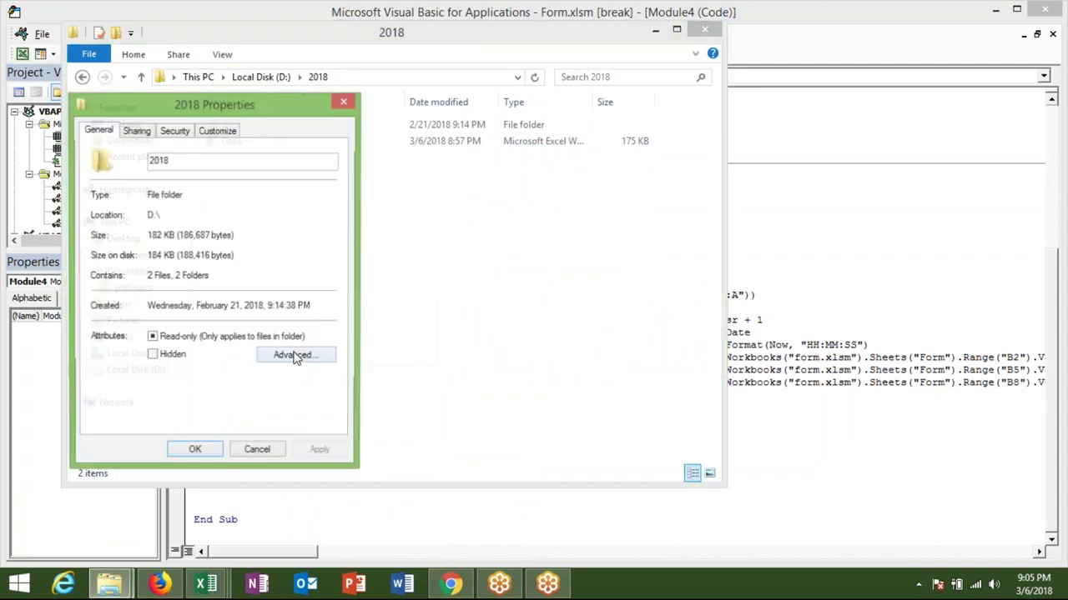
click(341, 101)
right_click(281, 145)
click(341, 359)
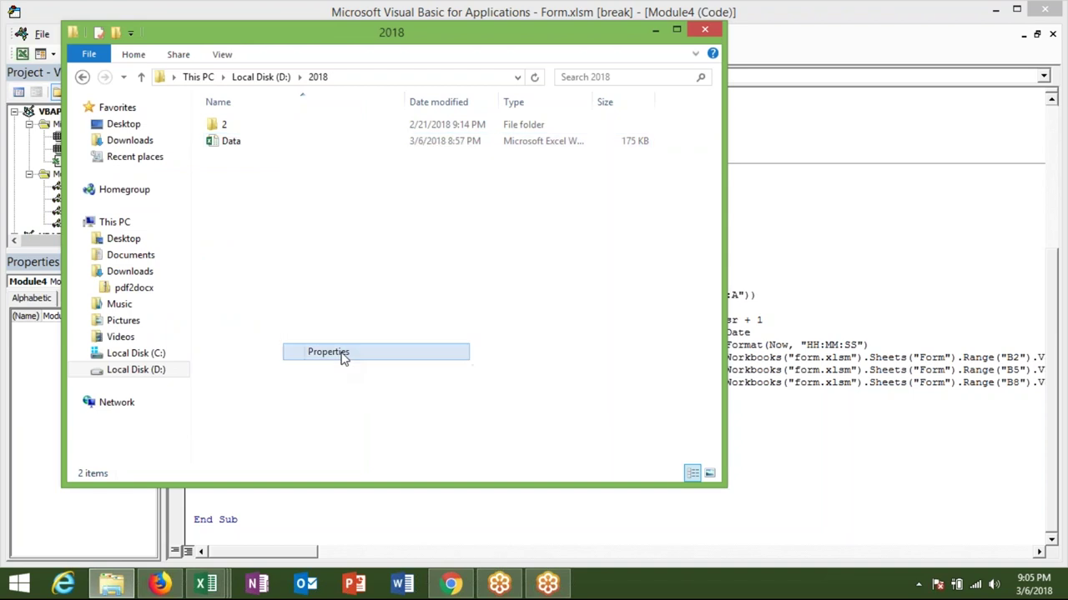
click(349, 102)
right_click(250, 145)
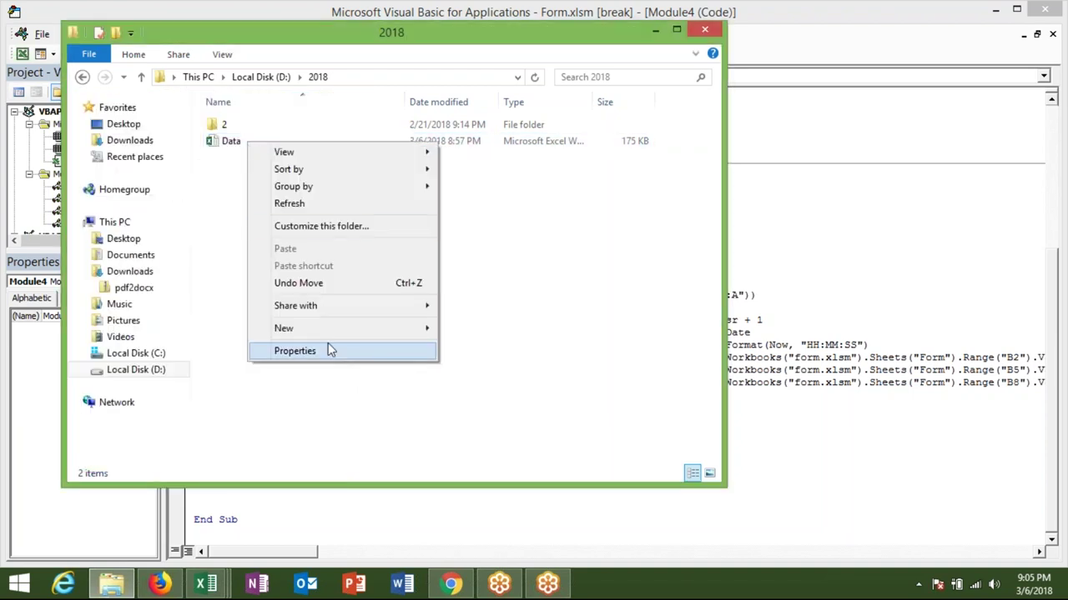
click(218, 147)
right_click(218, 148)
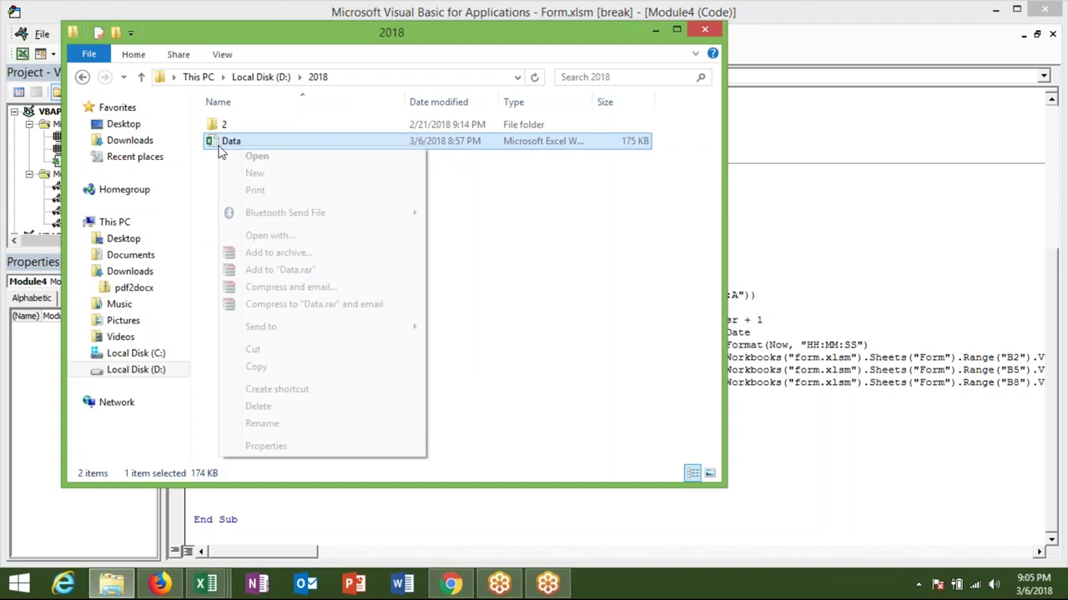
click(311, 447)
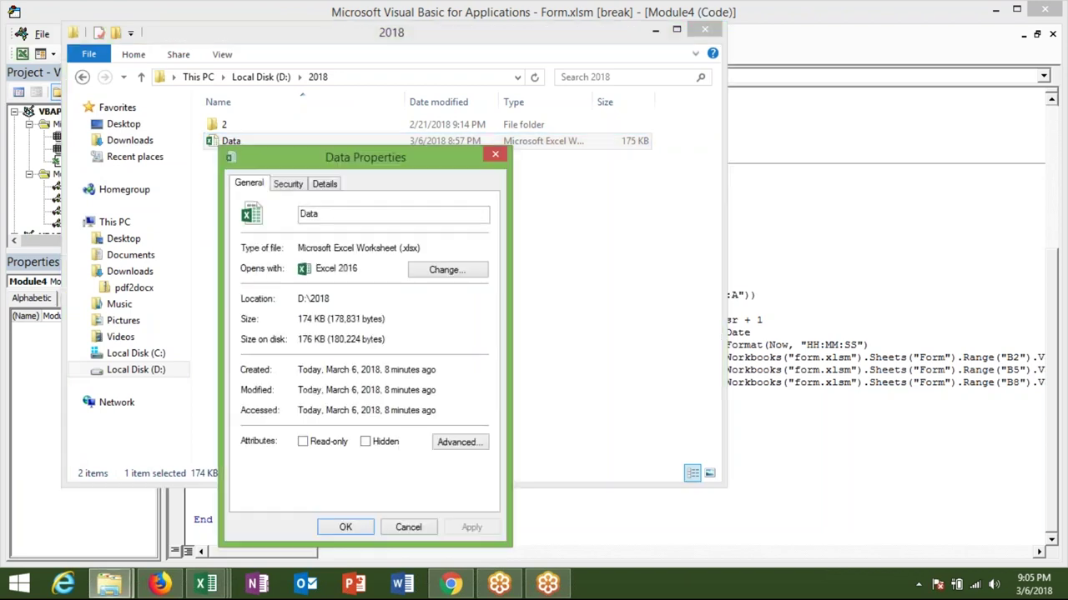
double_click(313, 298)
click(311, 298)
drag(330, 298, 288, 302)
click(495, 161)
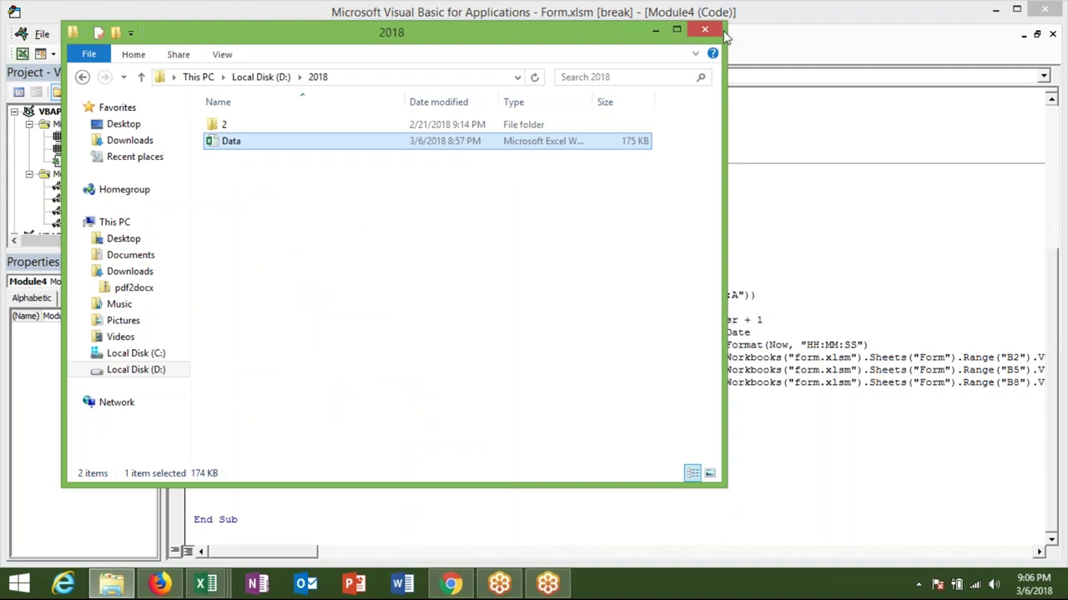
click(704, 30)
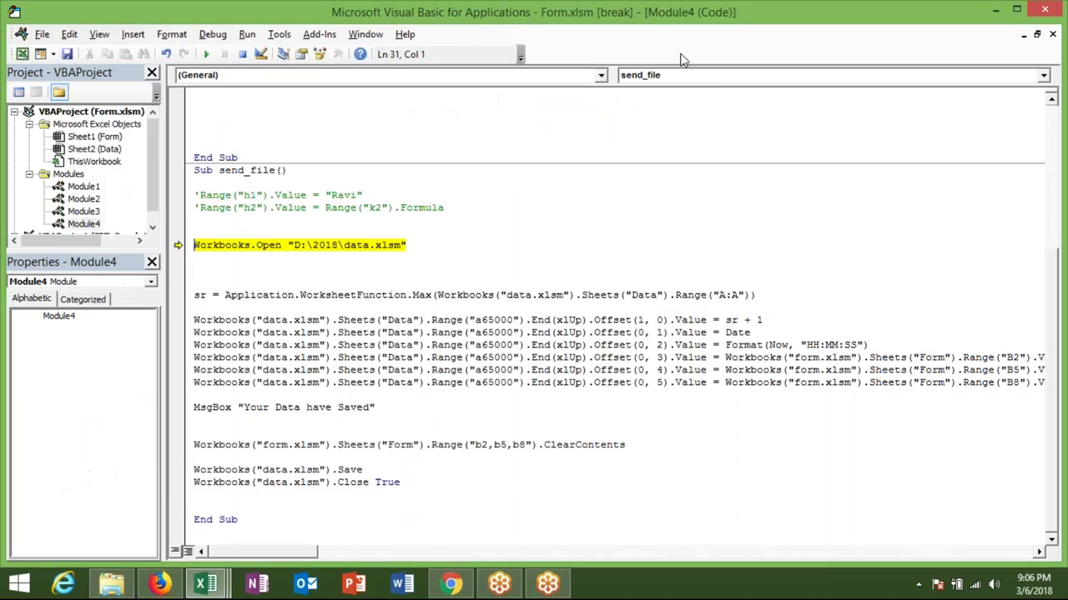
Change the Open path to D:\2018\data.xlsx, reset the paused macro, and return to the Form sheet
click(409, 245)
key(BackSpace)
text(x)
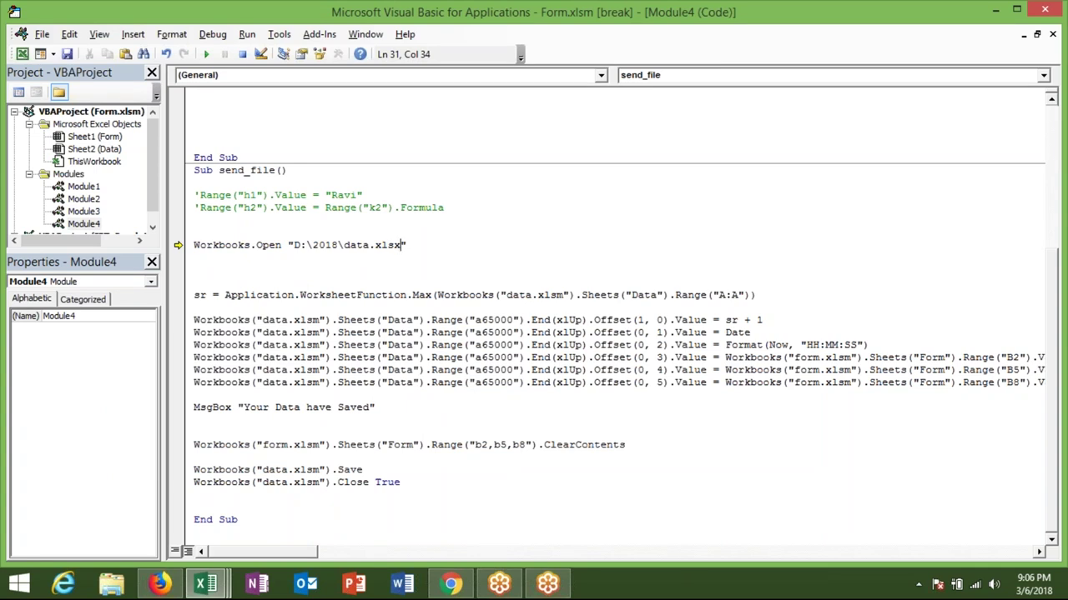
click(332, 357)
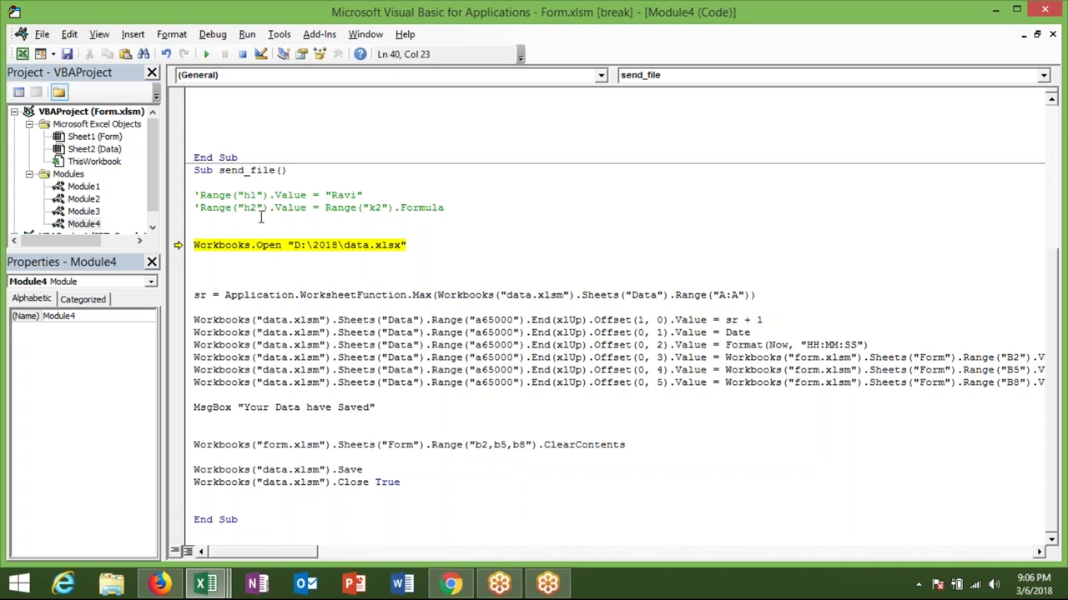
click(242, 53)
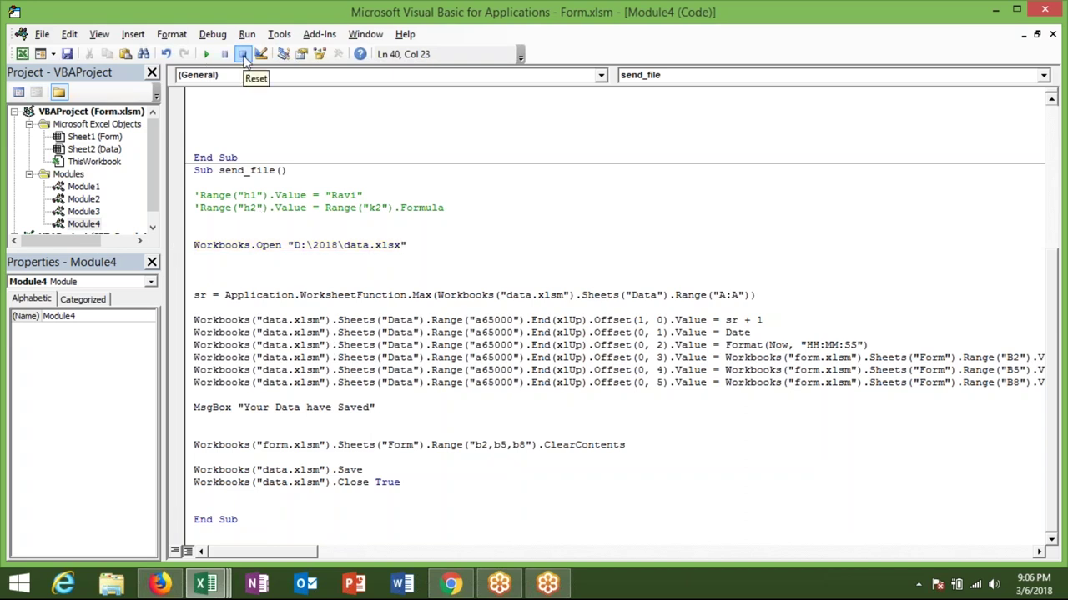
key(alt+F11)
click(231, 463)
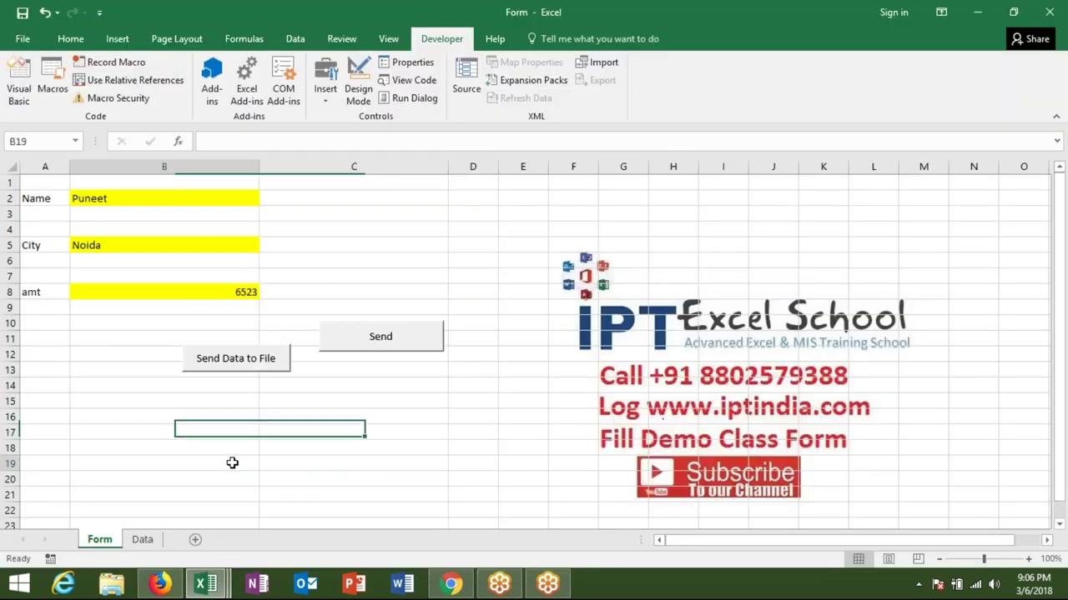
Rerun the Send Data to File macro and change the failing sr line's workbook extension to .xlsx
click(234, 372)
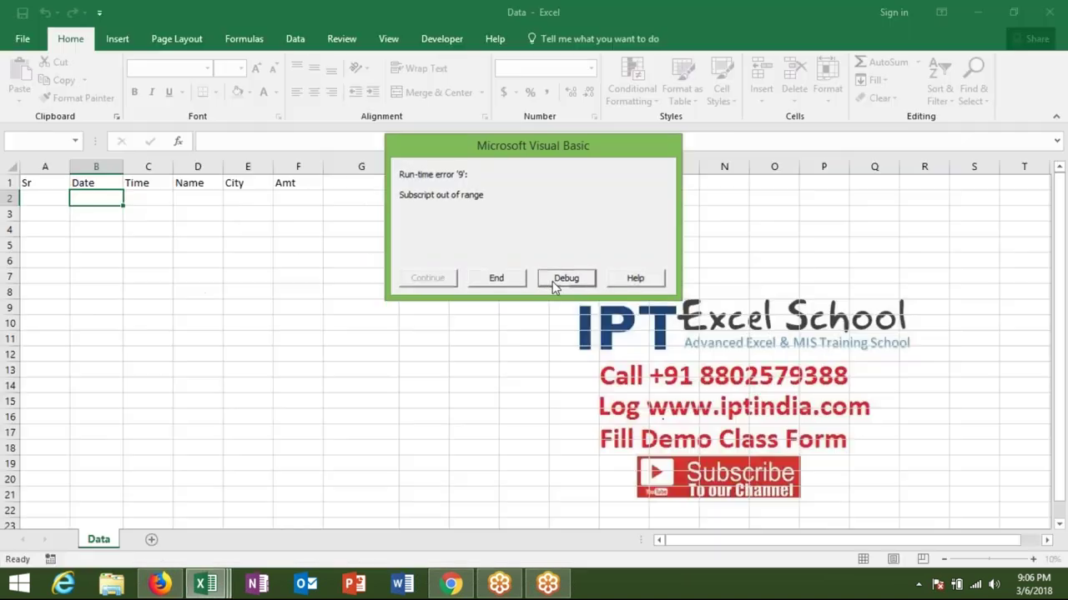
click(560, 280)
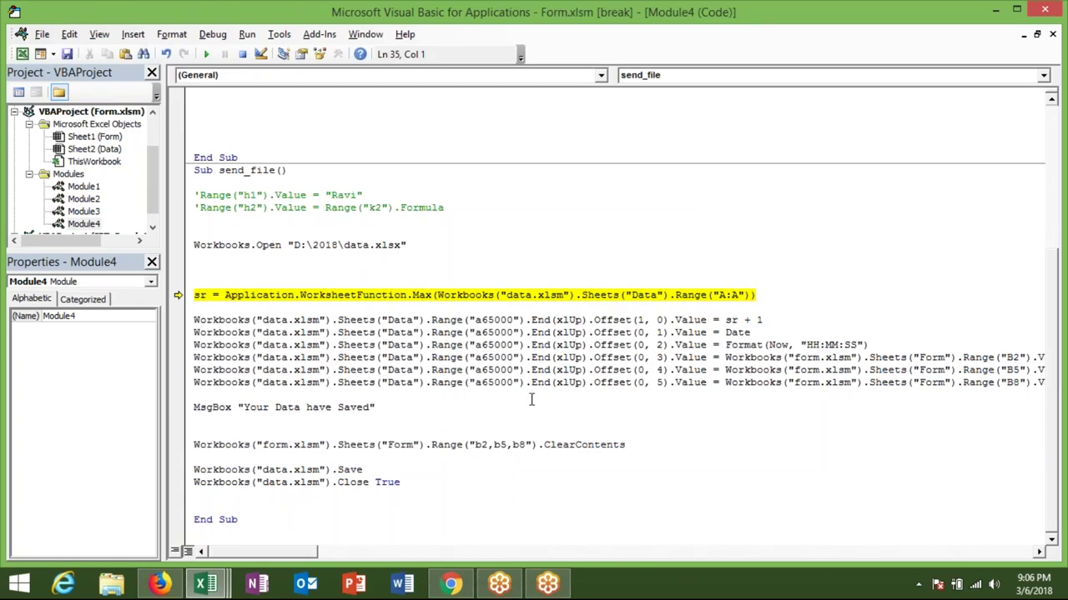
click(565, 294)
key(Delete)
text(x)
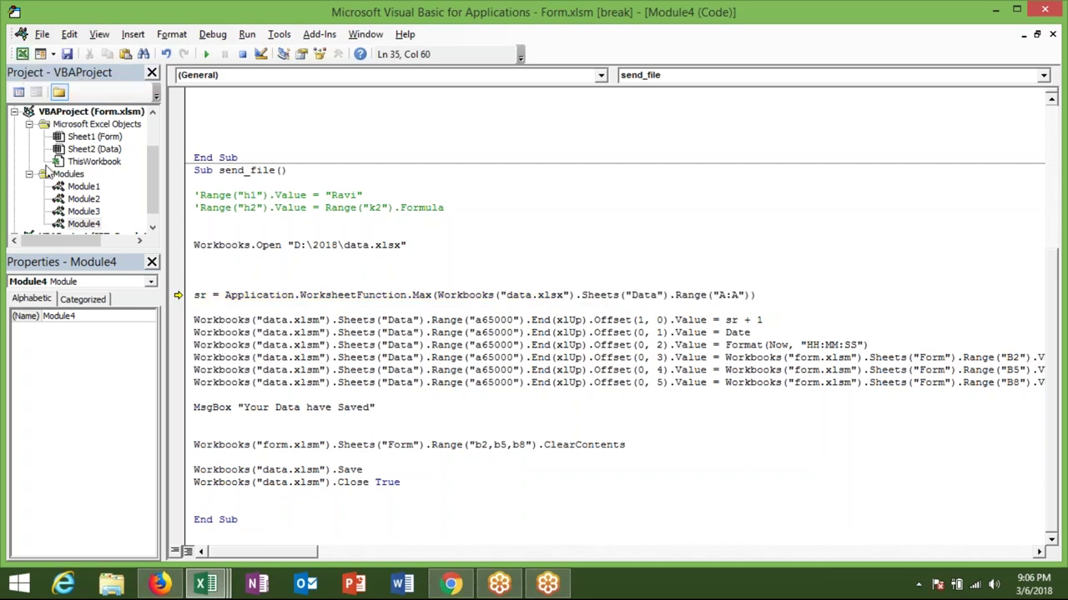
Change the data.xlsm references on lines 37–42 to data.xlsx
click(316, 320)
key(BackSpace)
text(x)
key(Down)
key(BackSpace)
text(x)
key(Down)
key(BackSpace)
text(x)
key(Down)
key(BackSpace)
text(x)
key(Down)
key(BackSpace)
text(x)
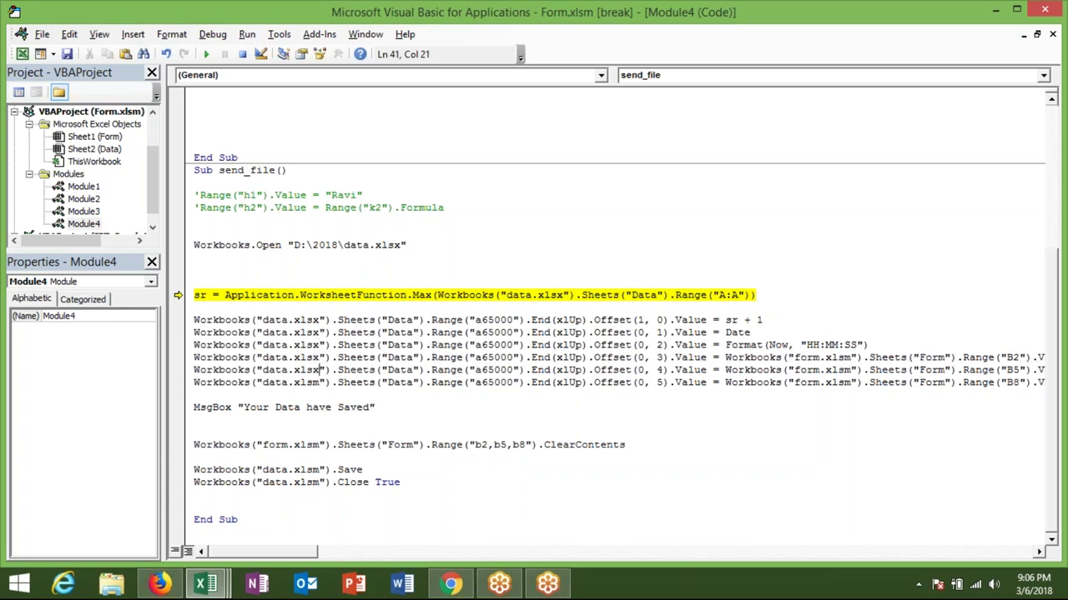
key(BackSpace)
text(x)
Change form.xlsm on line 47 and data.xlsm on the Save and Close lines to .xlsx
click(326, 445)
key(BackSpace)
text(x)
key(Down)
key(BackSpace)
text(x)
key(Down)
key(BackSpace)
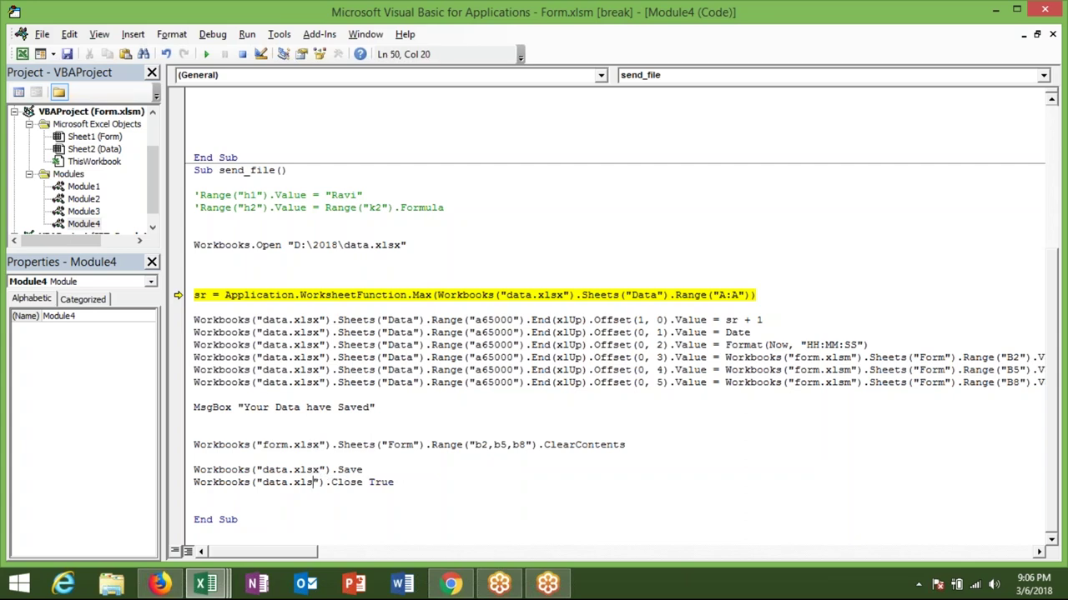
text(x)
click(326, 445)
Resume the macro, restore form.xlsm in the ClearContents line, and let send_file finish
click(206, 55)
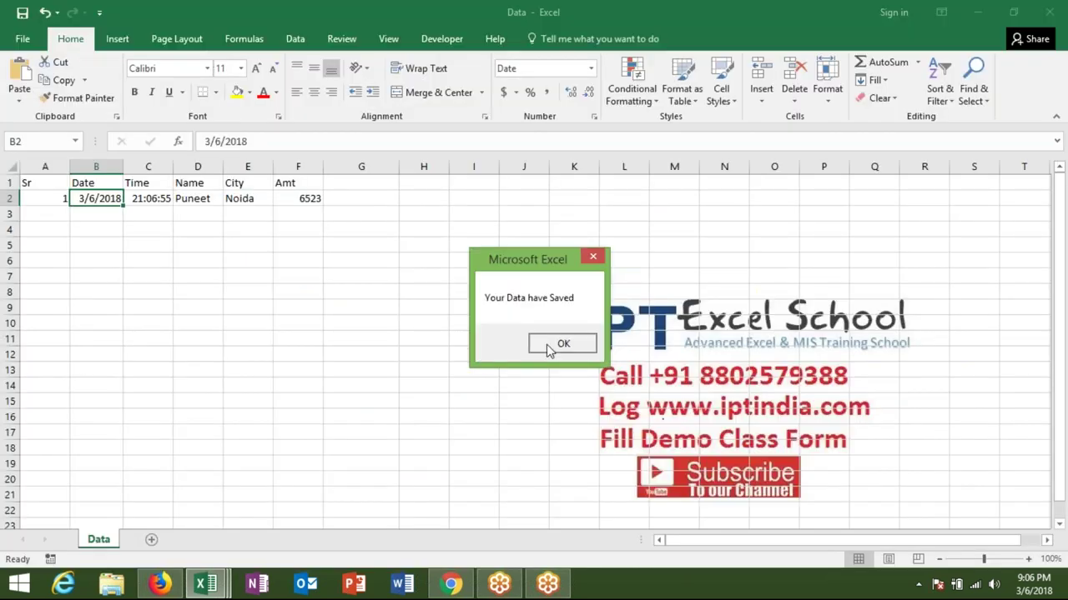
click(548, 348)
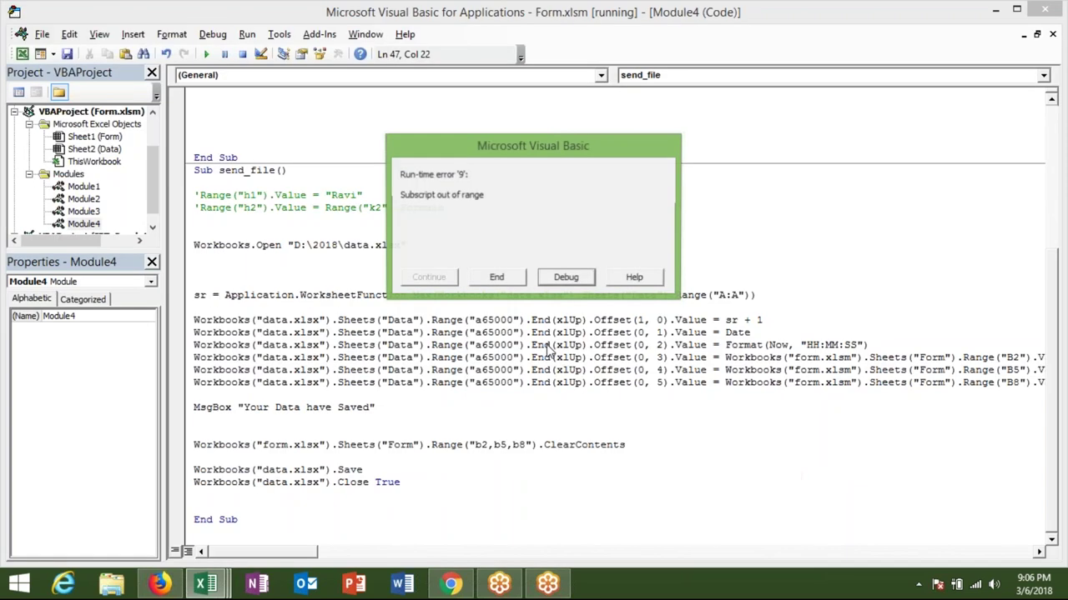
click(555, 280)
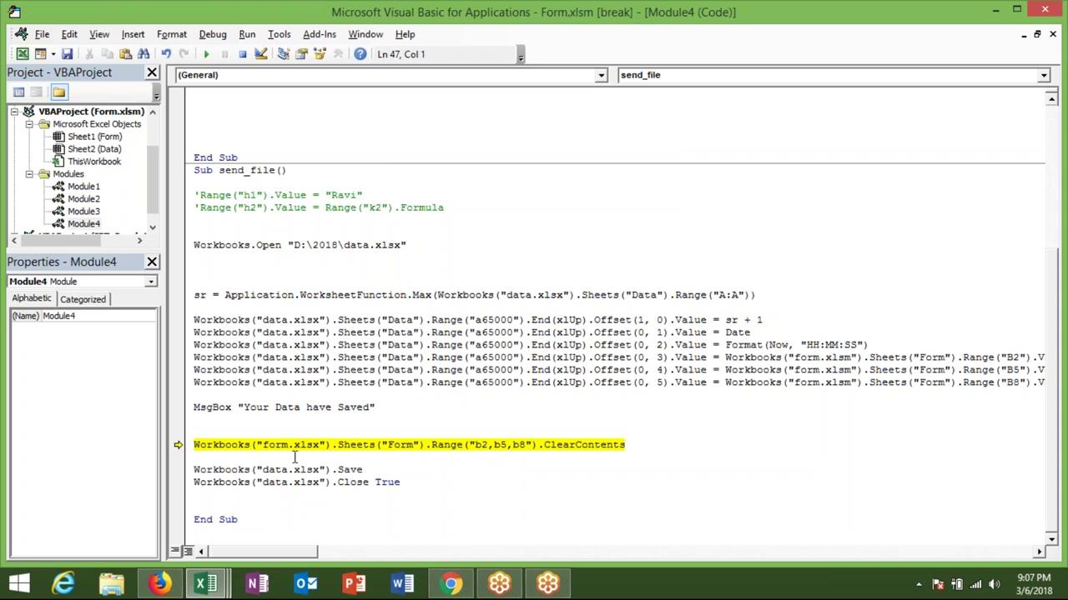
key(BackSpace)
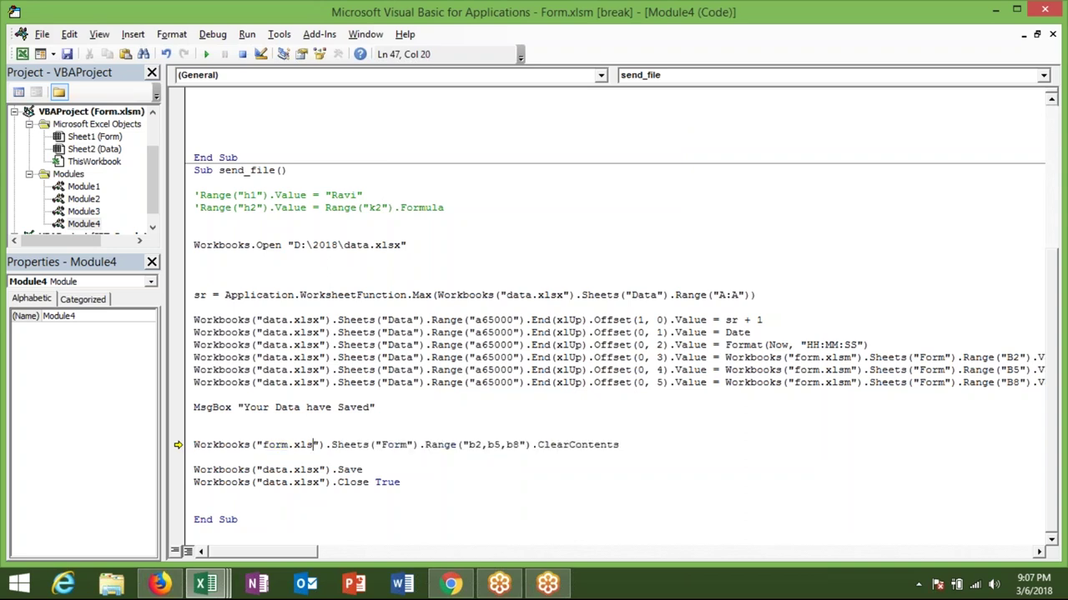
text(m)
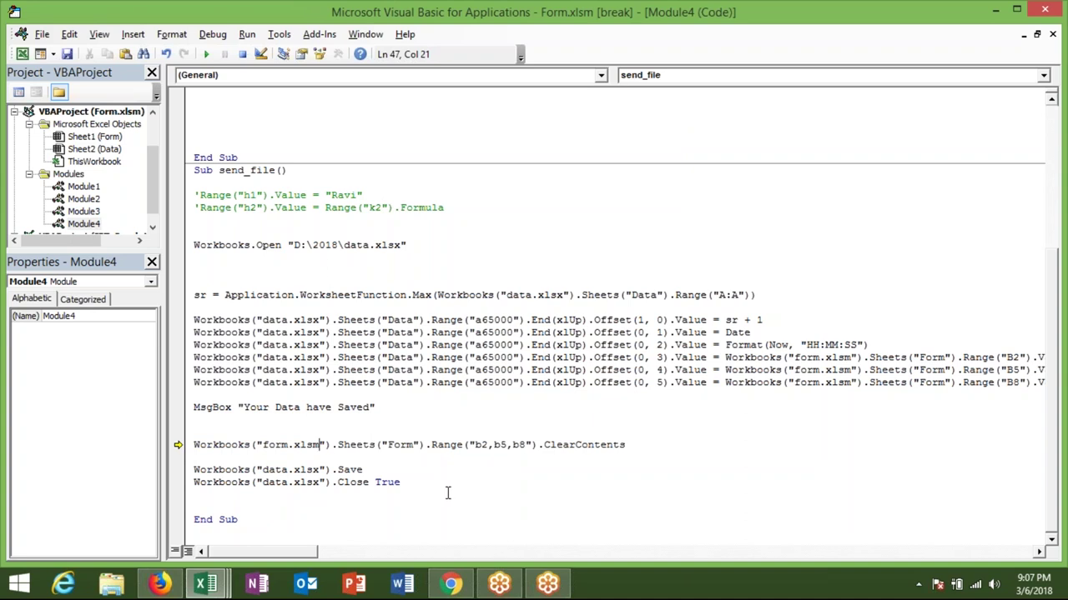
click(447, 494)
click(206, 53)
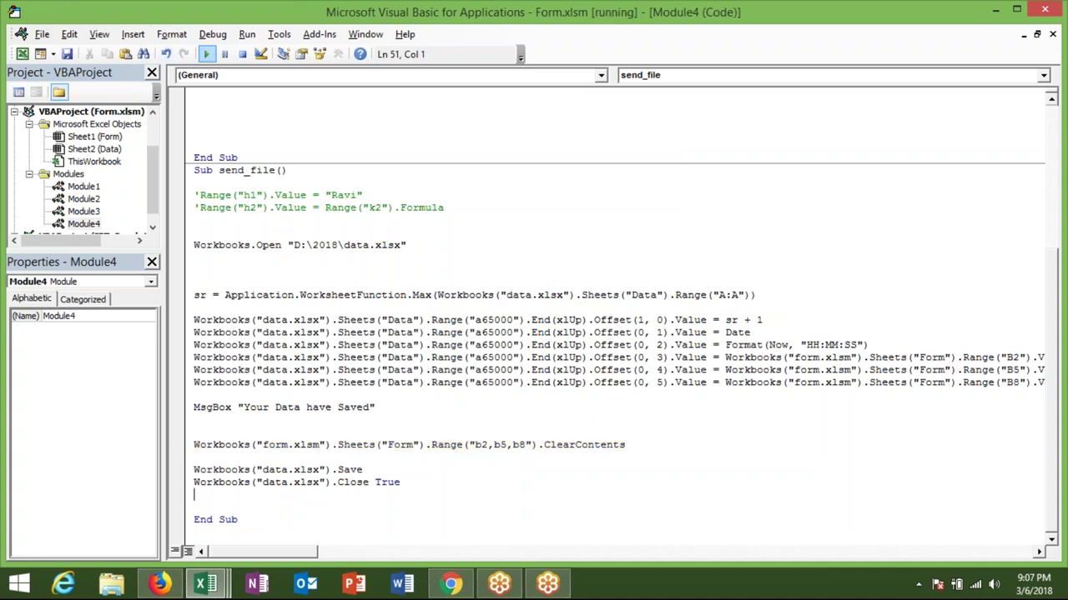
key(alt+F11)
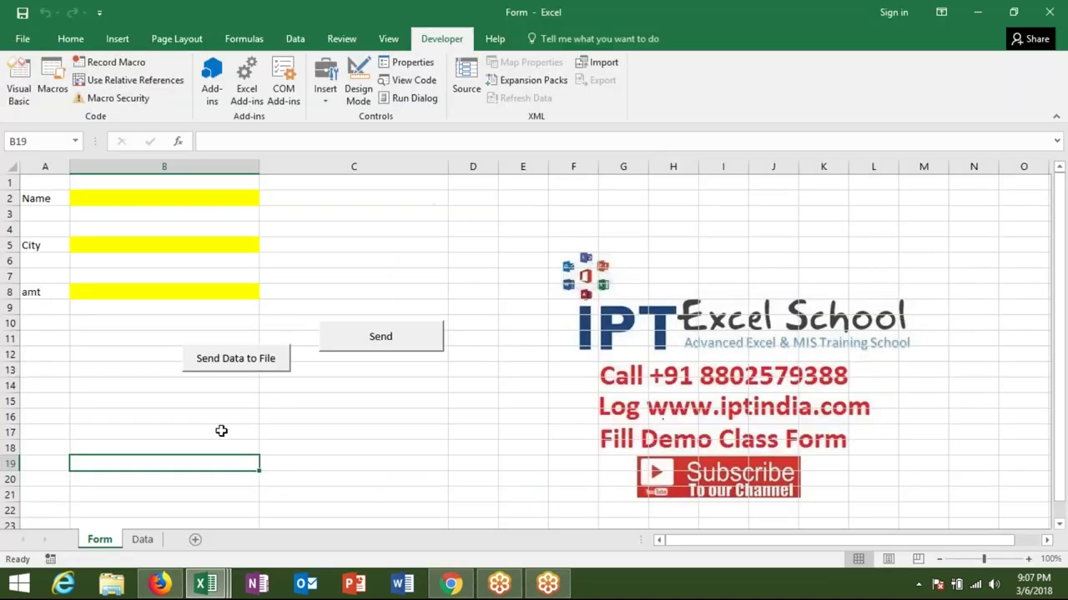
Enter OM, Delhi and 7845 in B2, B5 and B8, then send them to the Data file
click(206, 584)
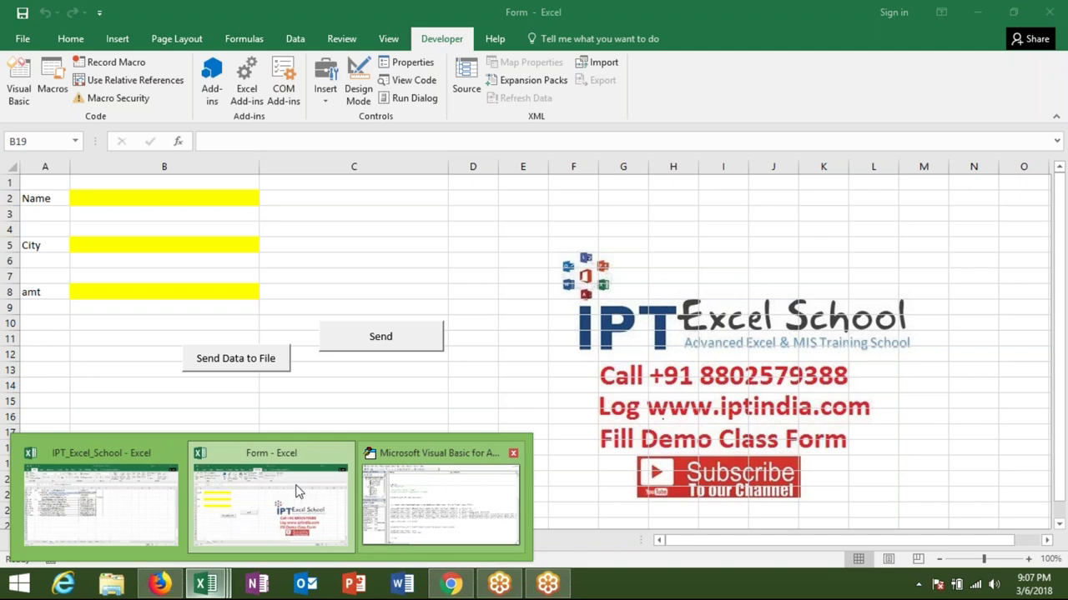
click(121, 200)
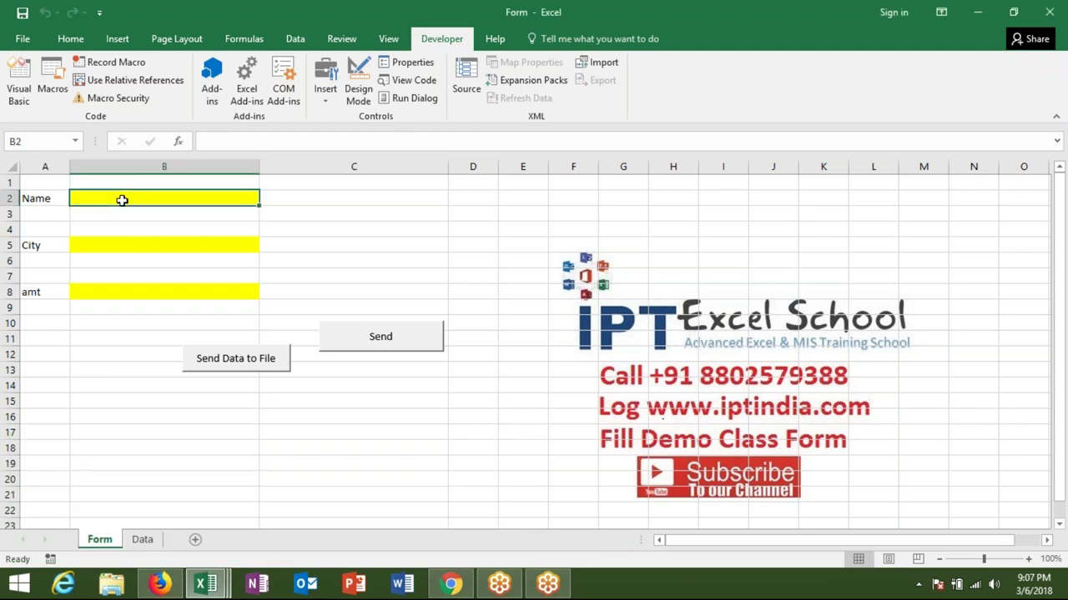
text(OM)
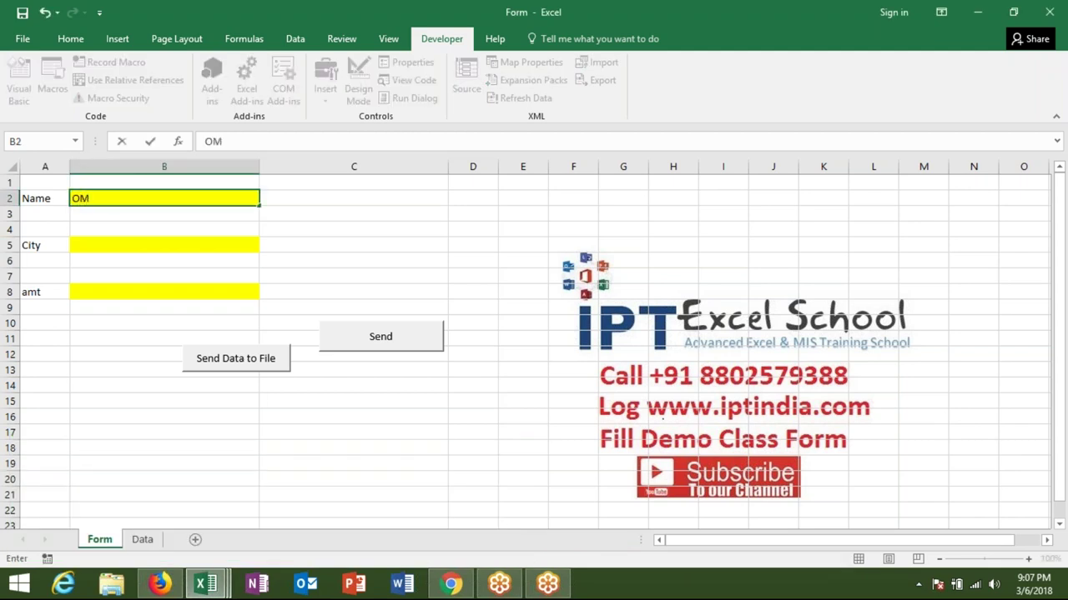
click(95, 239)
text(Delhi)
click(164, 292)
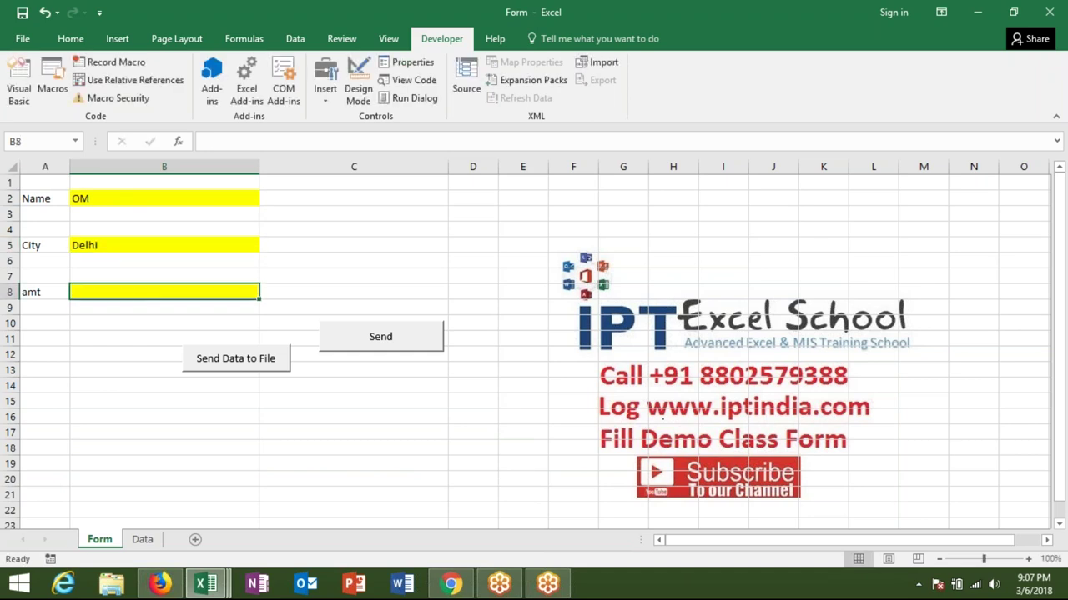
text(7845)
key(Return)
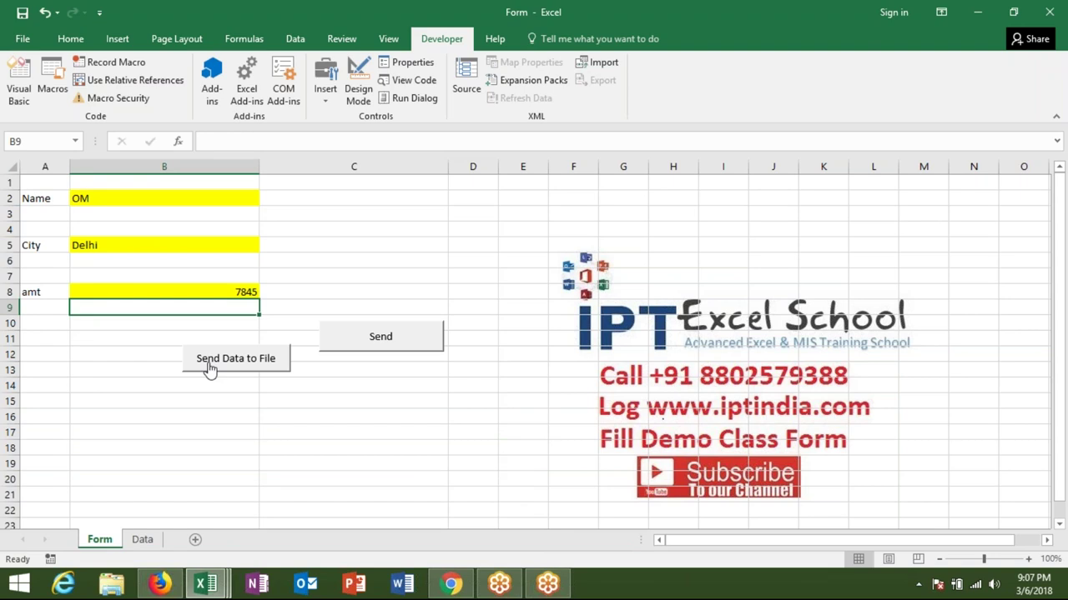
click(210, 370)
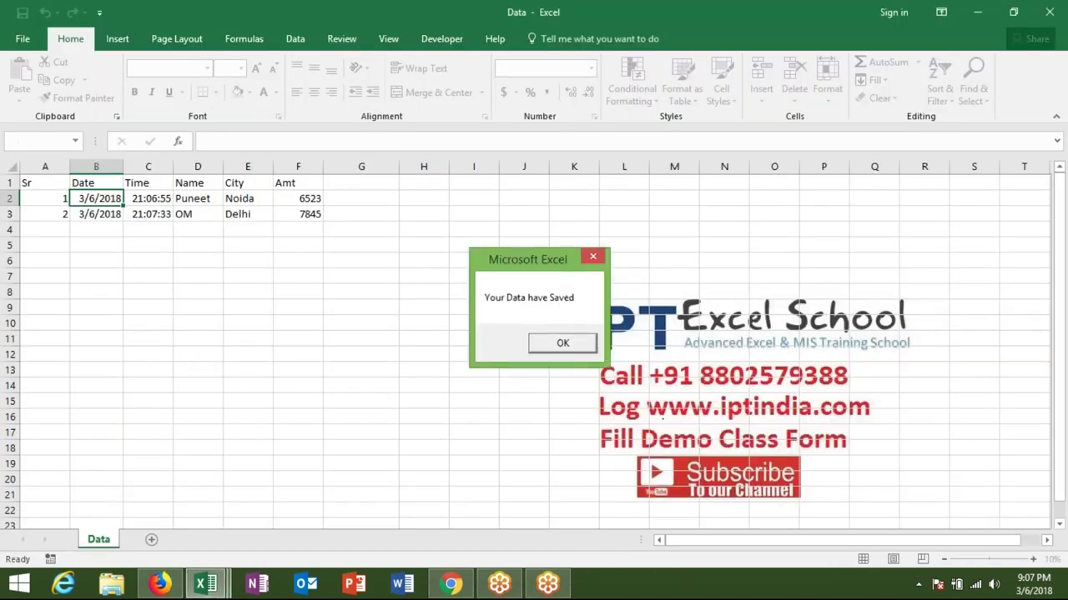
click(553, 350)
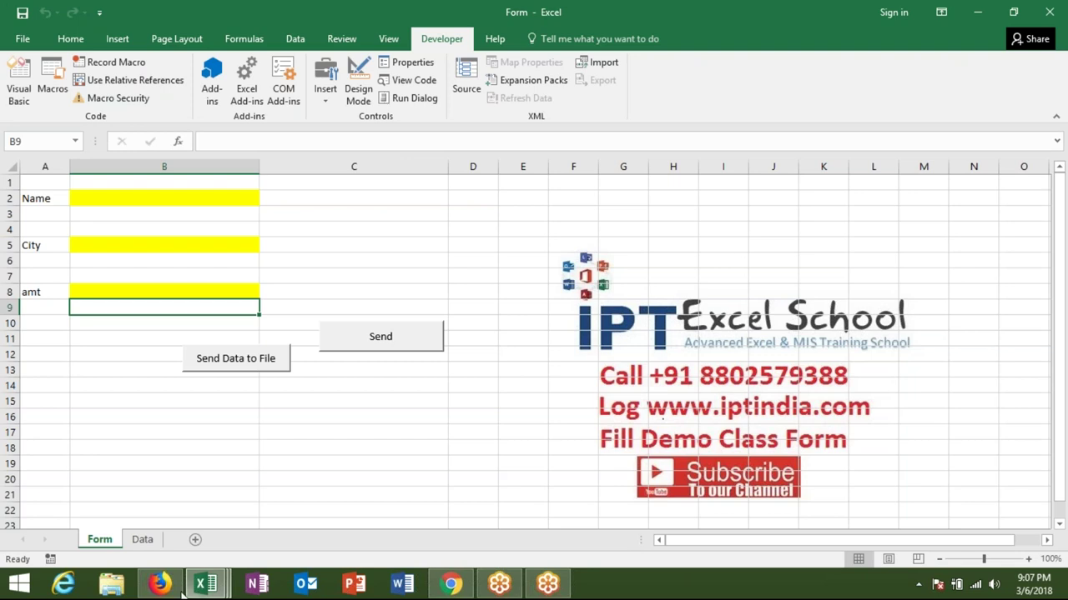
Bring the VBA editor to the front from the Excel taskbar thumbnails
click(208, 585)
click(219, 588)
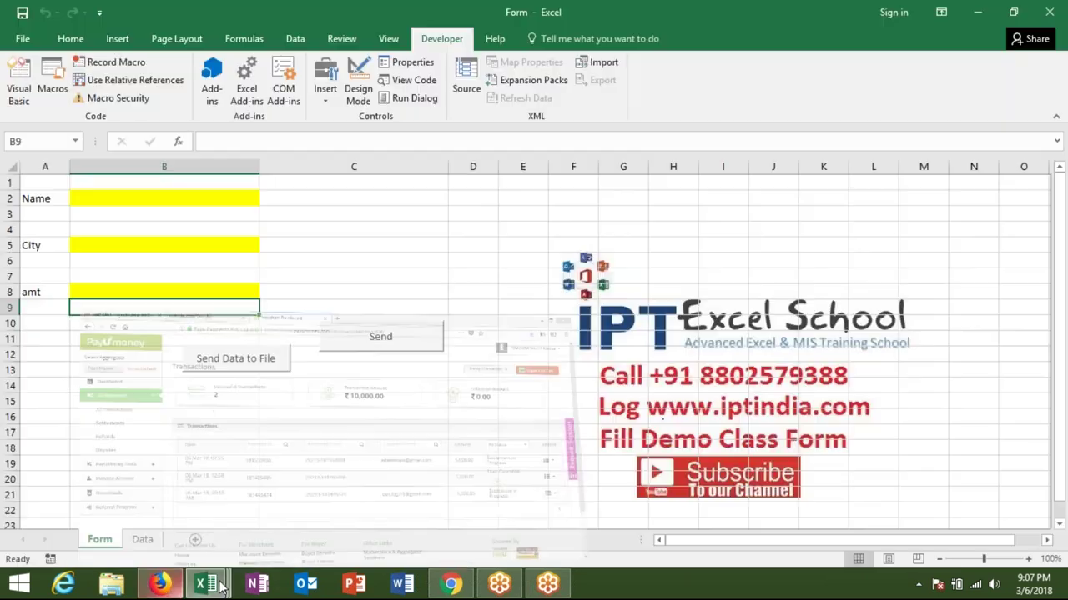
click(220, 587)
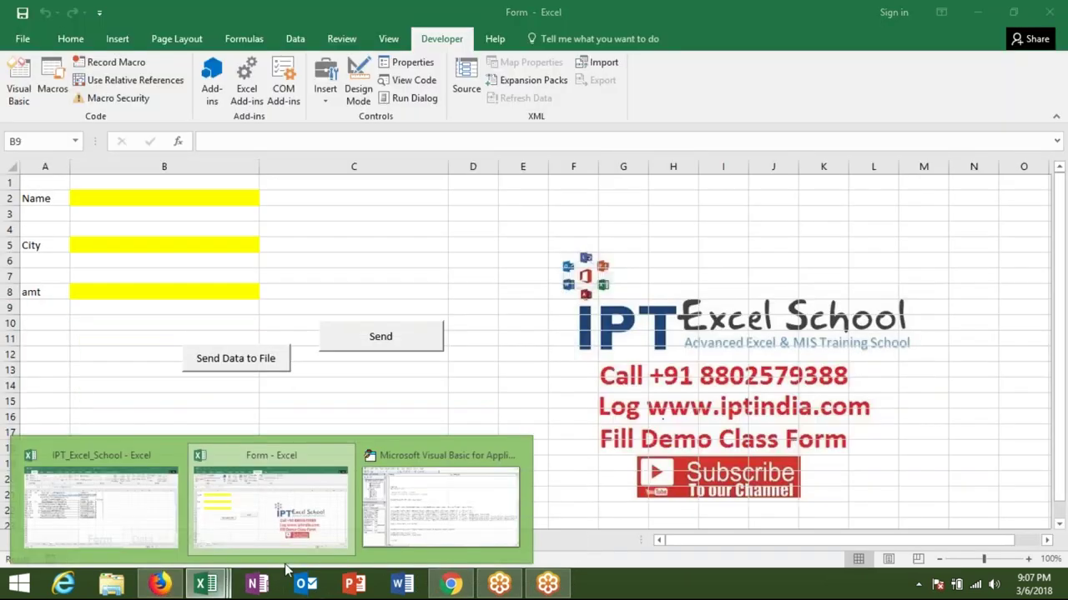
click(395, 534)
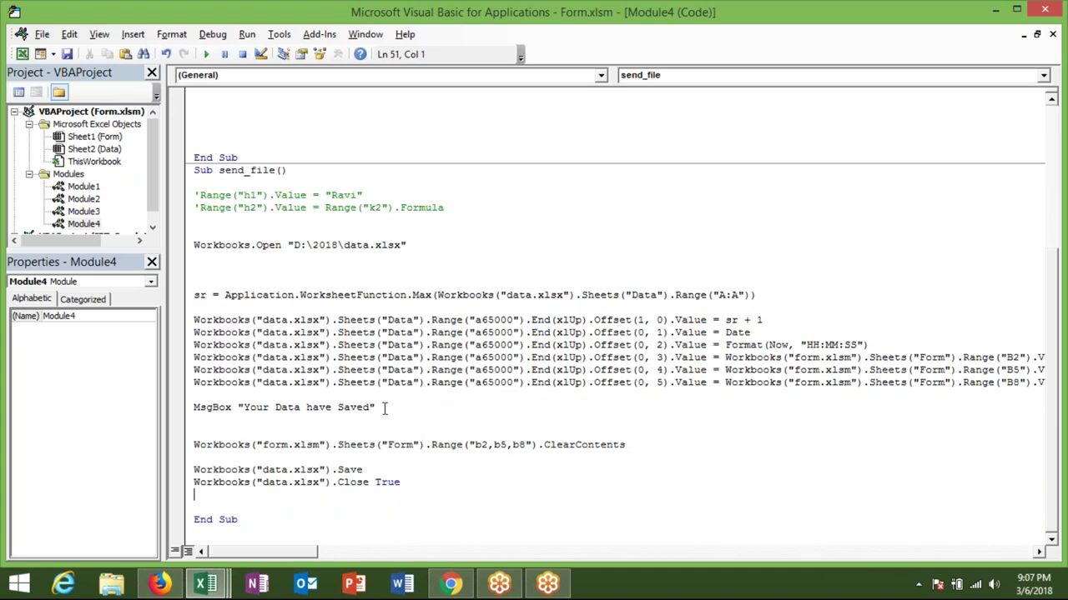
Move the "Your Data have Saved" MsgBox line below the Close True line, before End Sub
drag(387, 407, 175, 408)
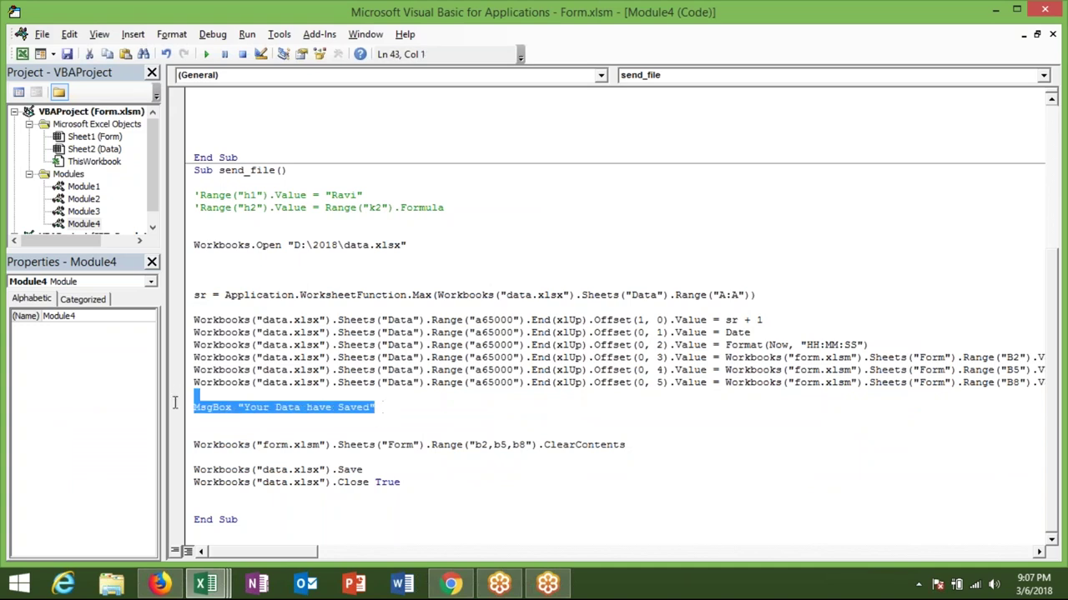
key(Delete)
click(237, 496)
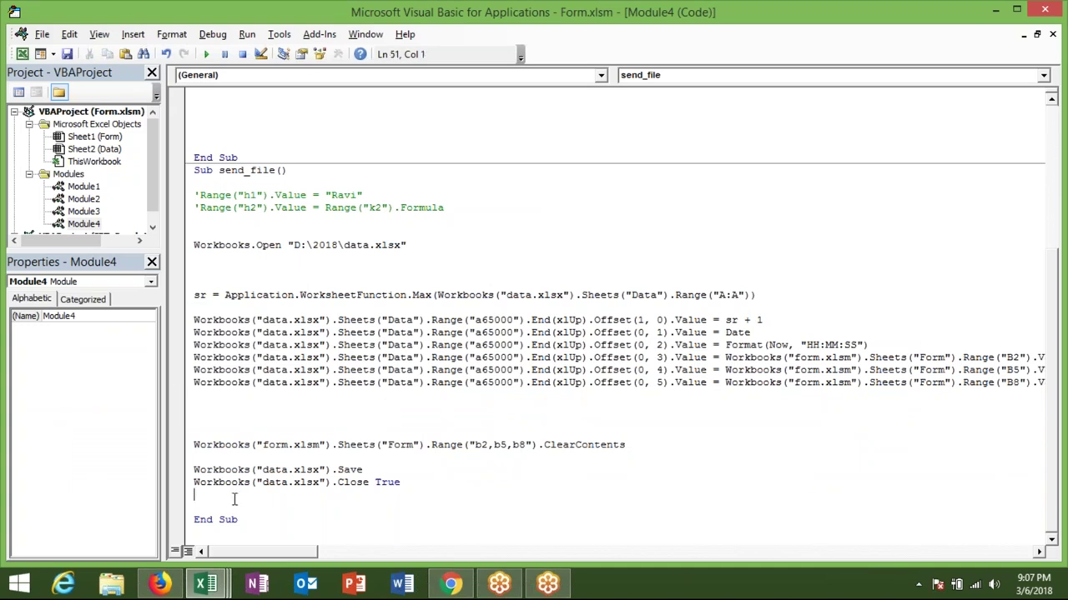
key(Return)
text(MsgBox "Your Data have Saved")
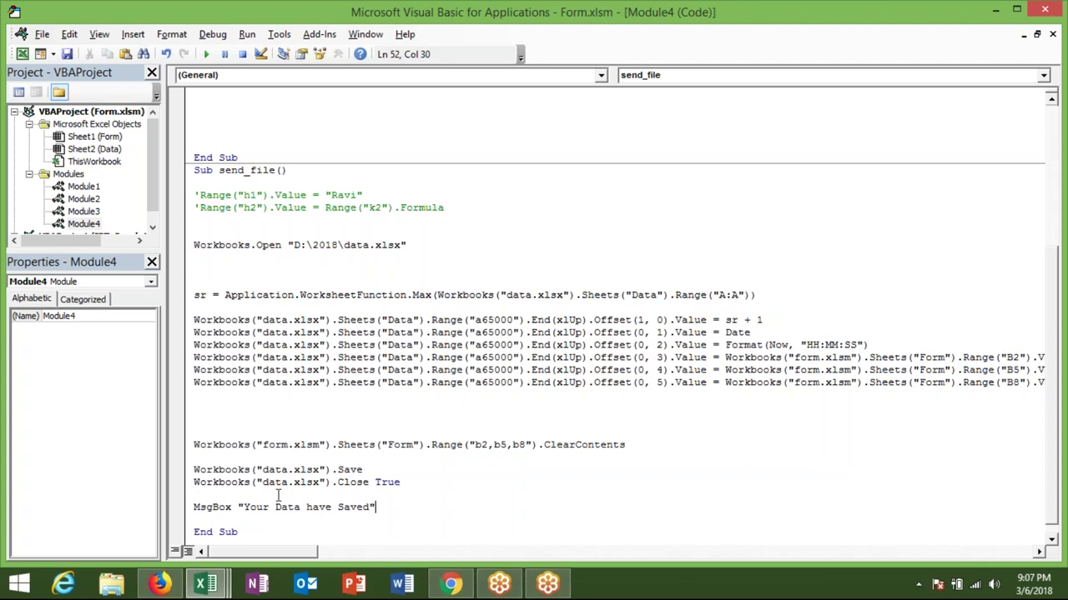
click(397, 419)
scroll(383, 426, down, 1)
click(290, 483)
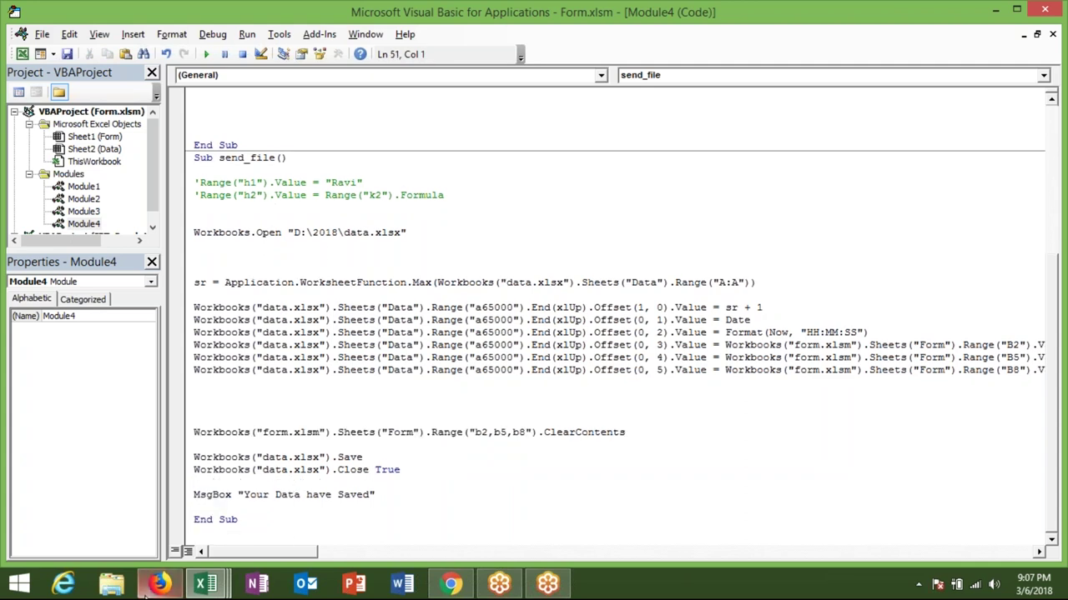
click(111, 584)
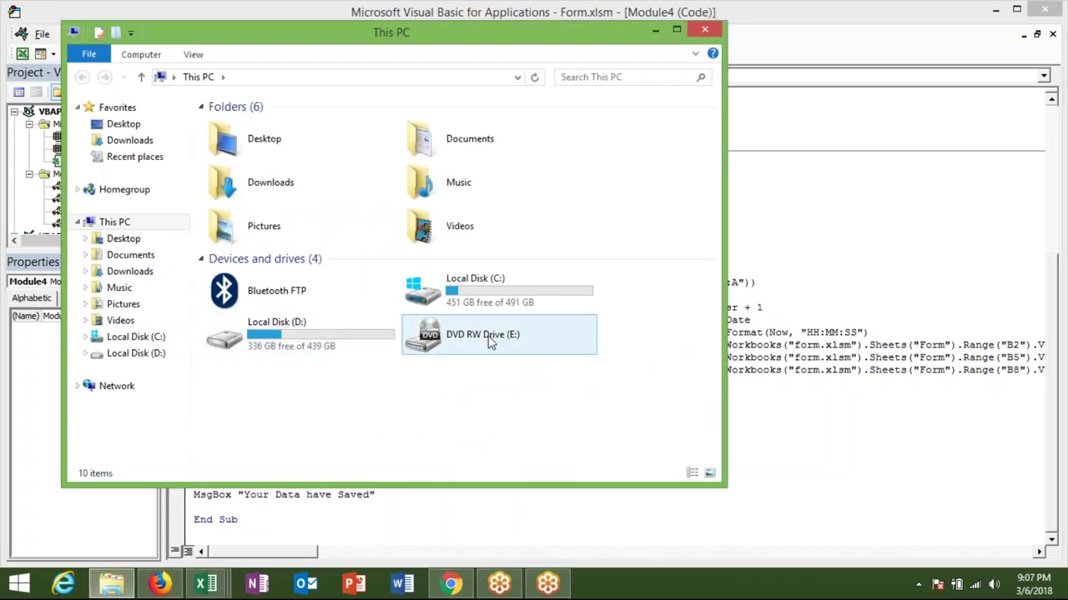
Open Data.xlsx from D:\2018, check its two records in A2:F3, then close it
double_click(312, 326)
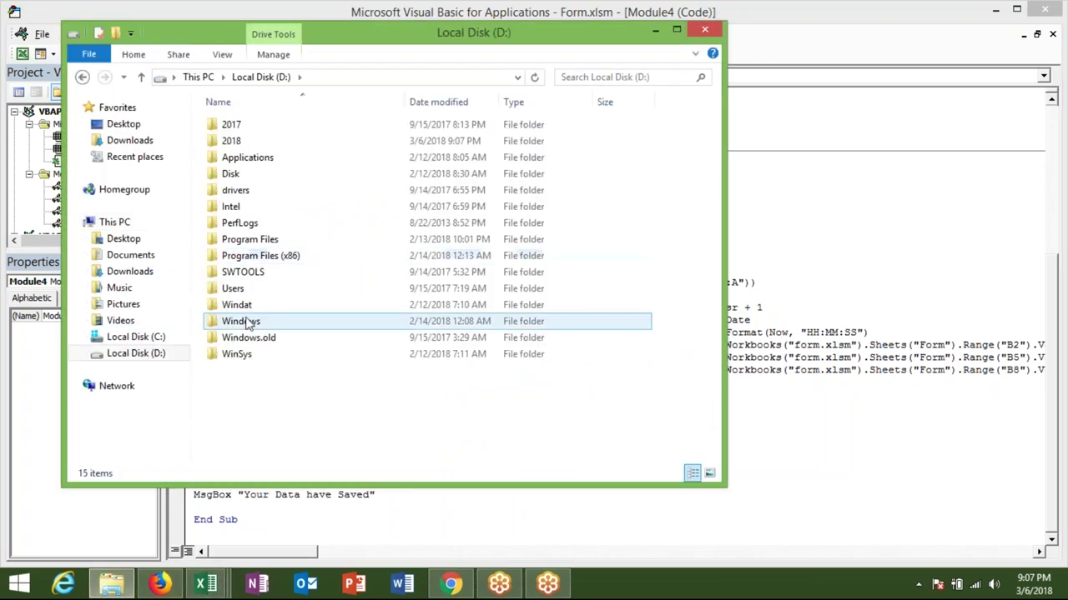
click(245, 153)
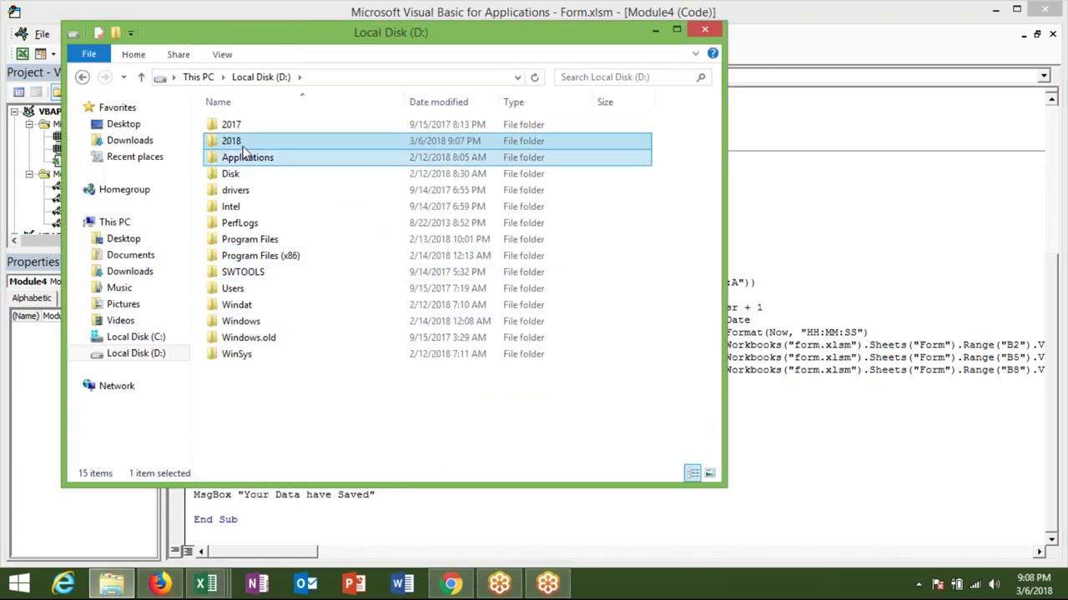
double_click(231, 141)
click(238, 142)
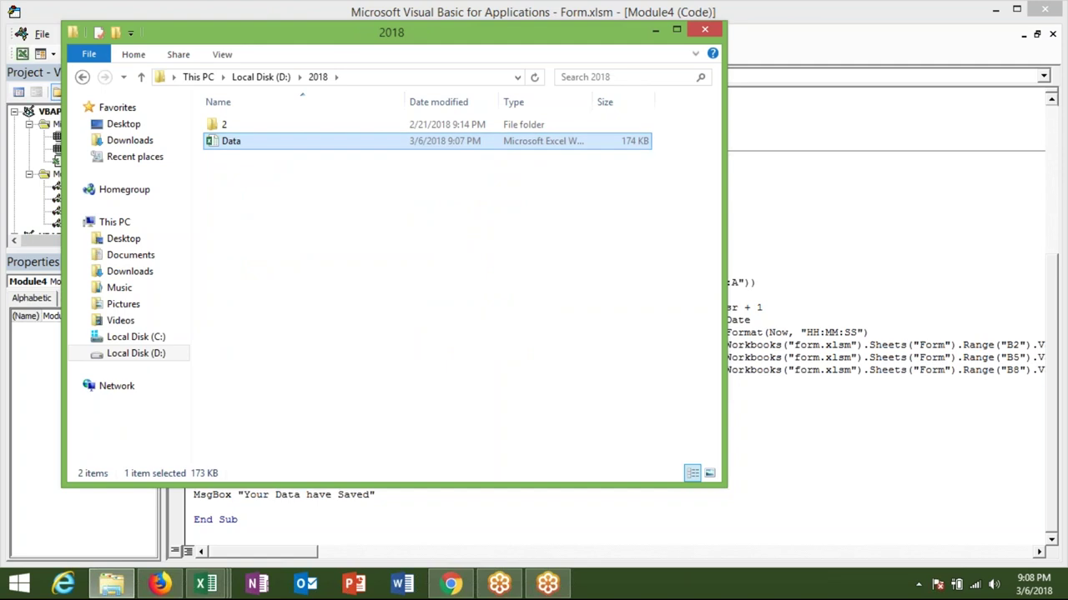
key(Return)
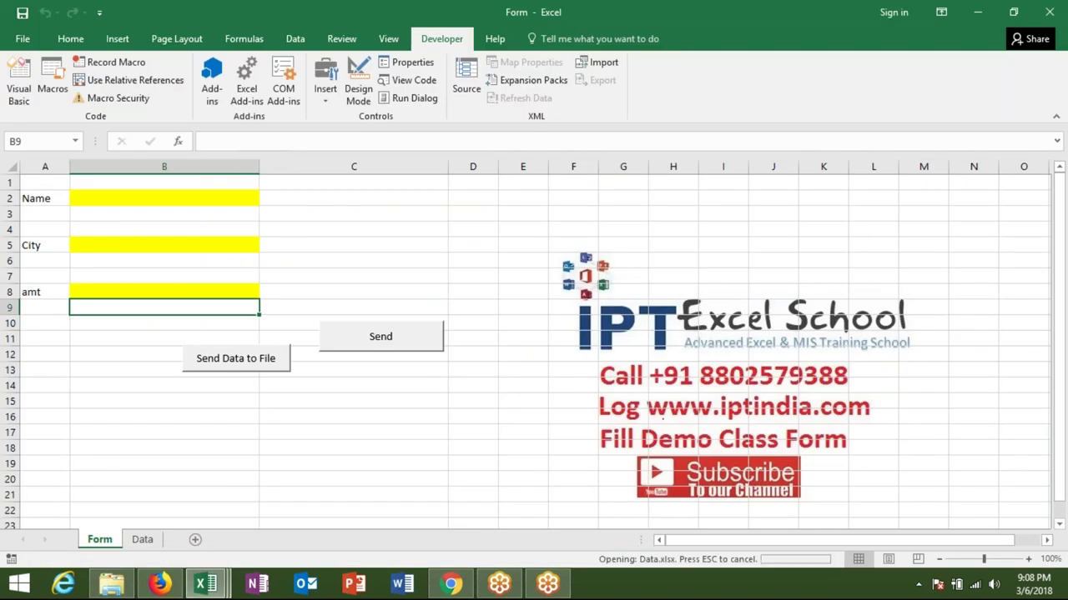
click(69, 197)
drag(68, 197, 302, 219)
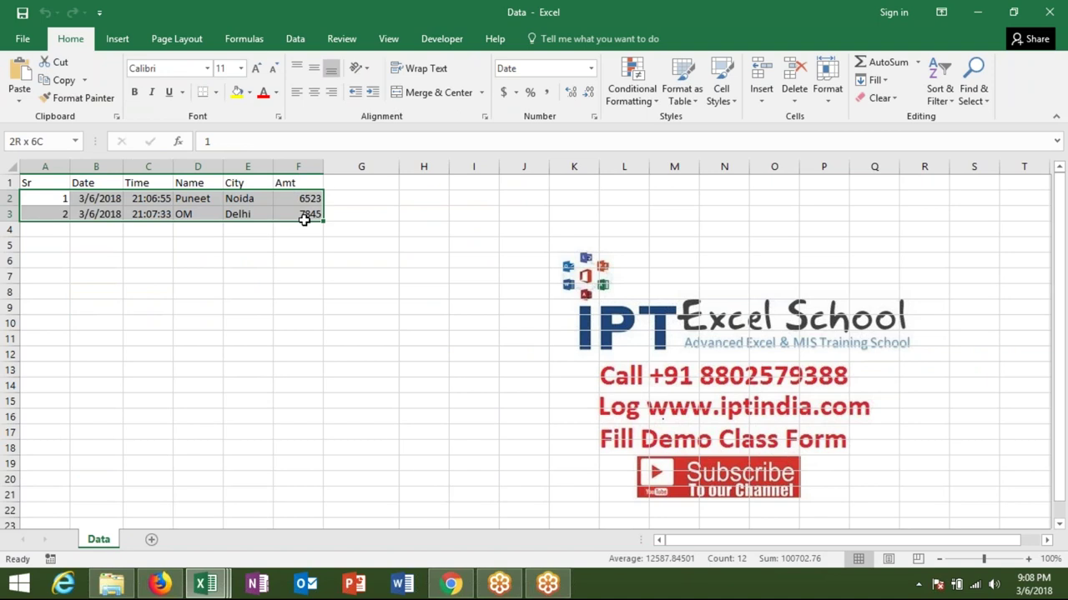
click(1049, 12)
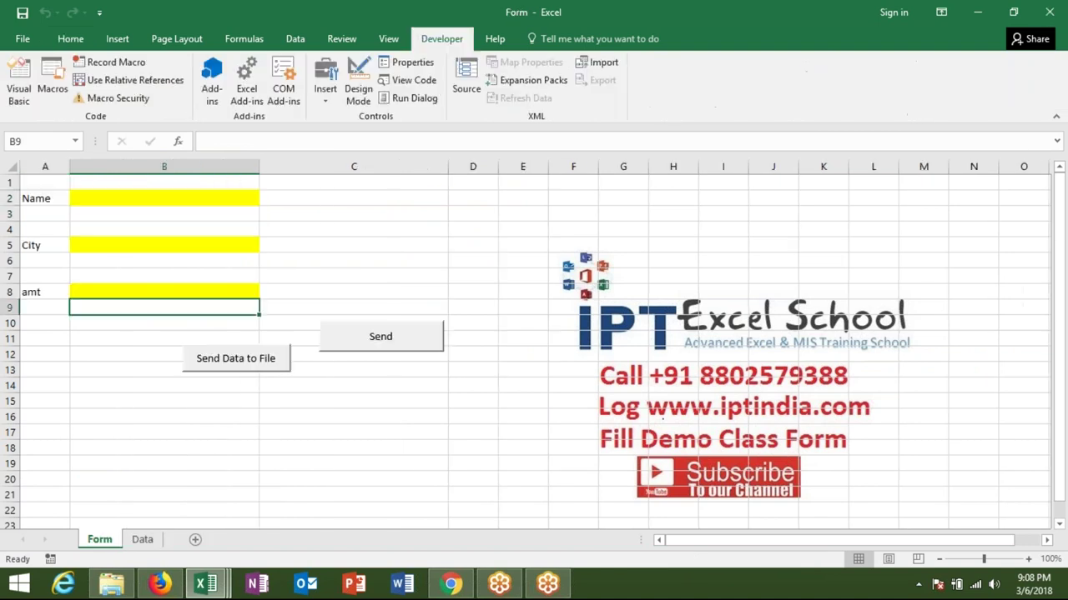
Enter Inder, Udaypur and 4521 in the Form and send them to the Data file
click(162, 193)
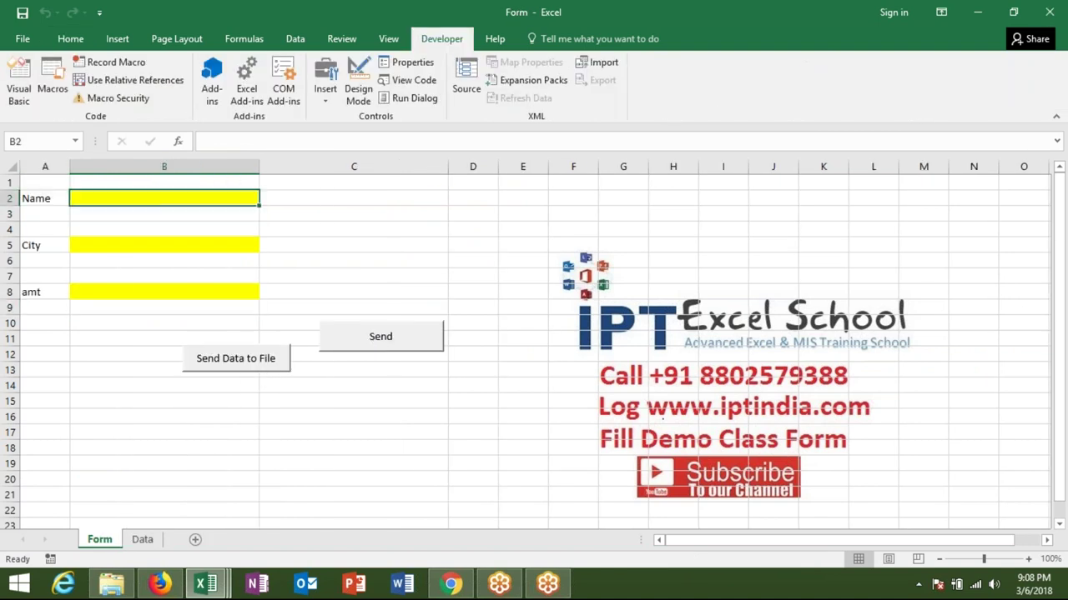
text(Om)
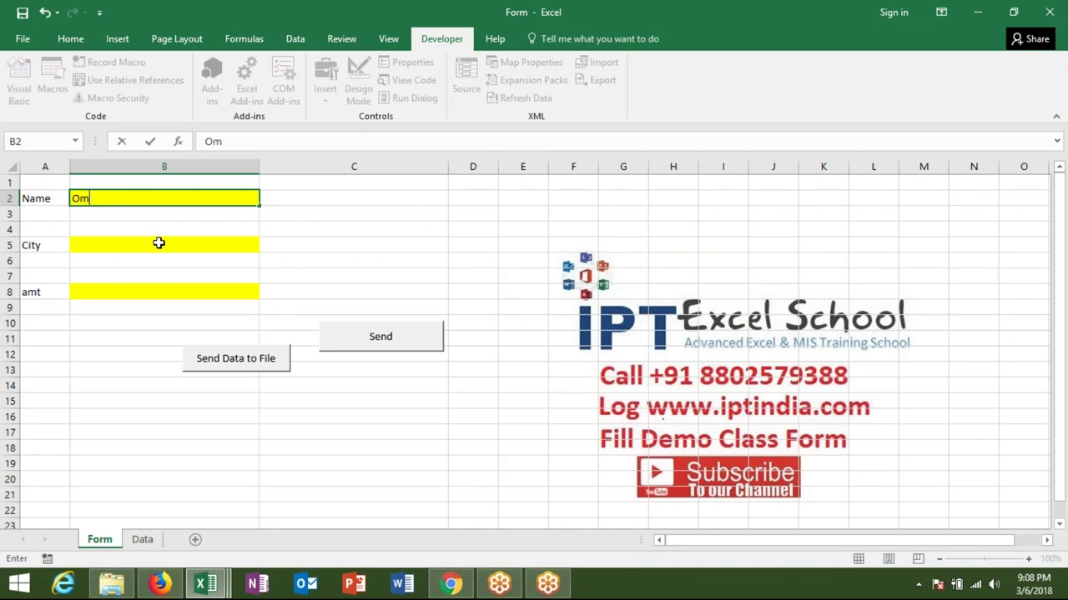
key(BackSpace)
key(BackSpace)
text(In)
text(der)
click(158, 242)
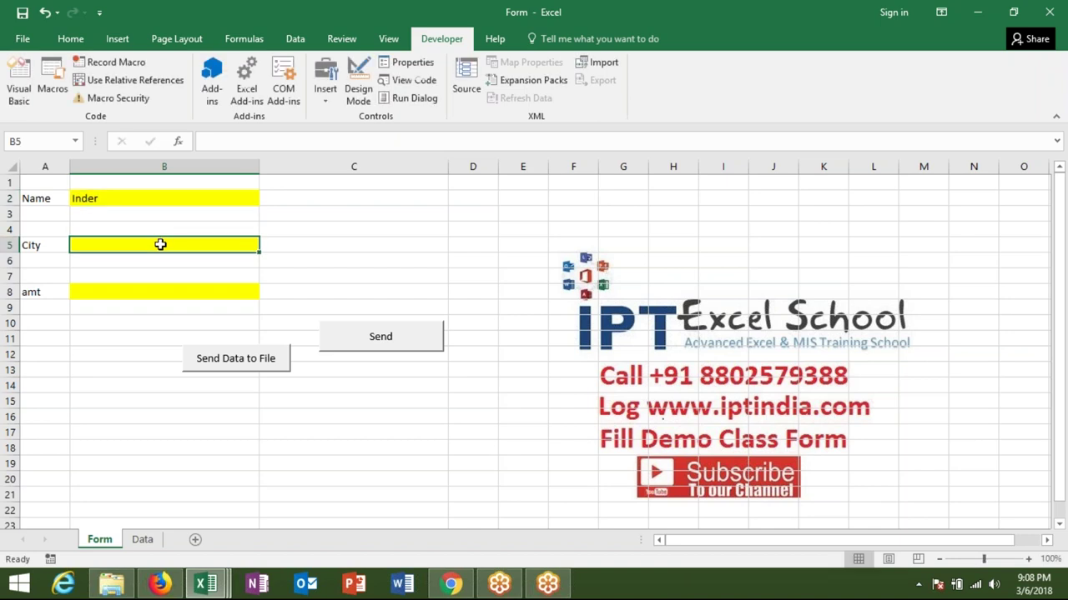
text(Udaypur)
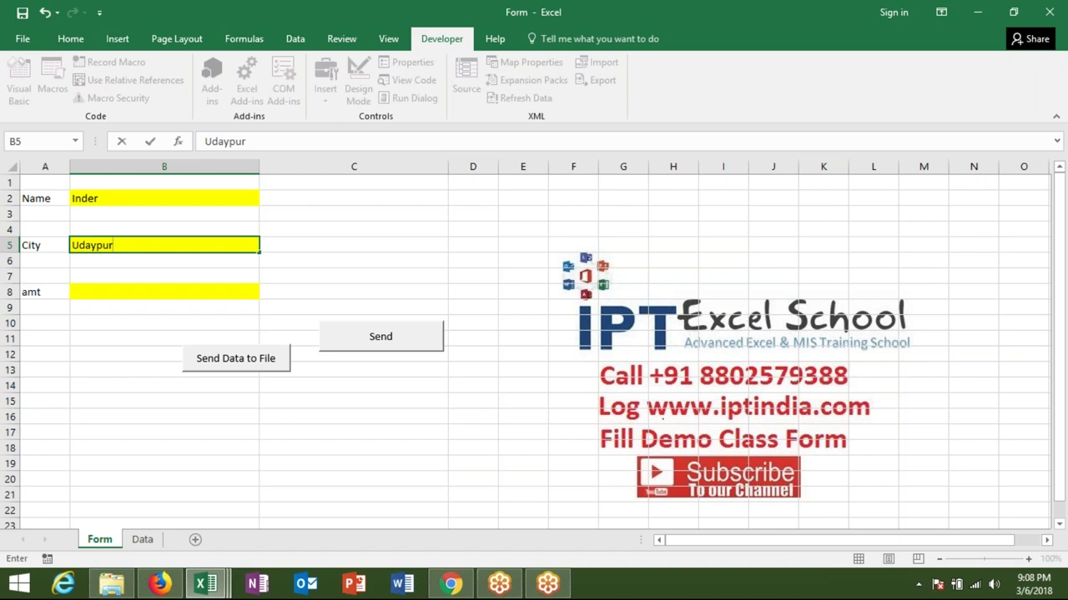
click(157, 291)
text(4521)
click(163, 324)
click(200, 364)
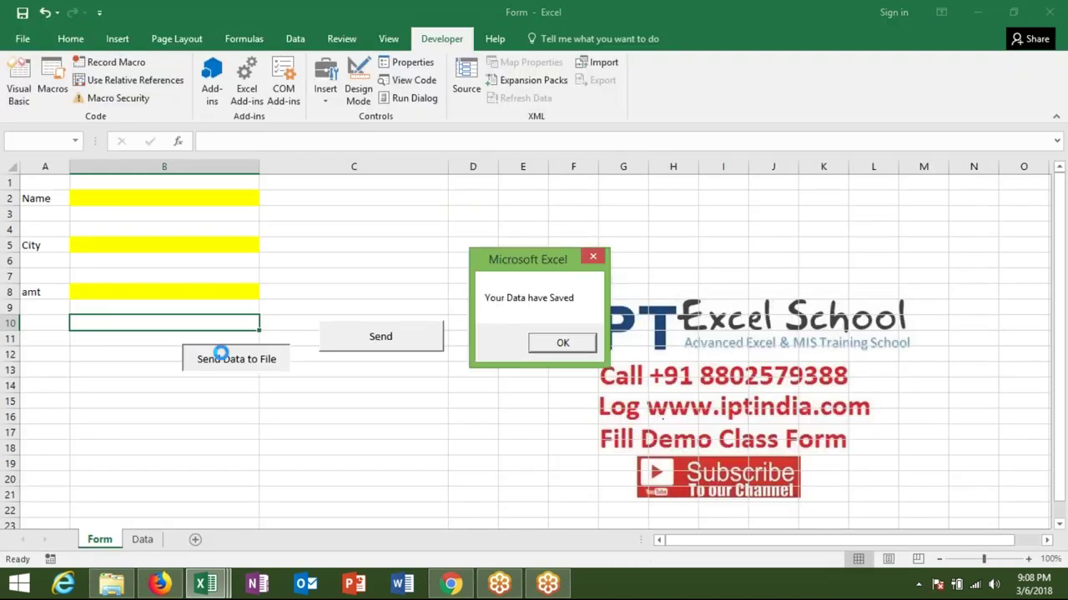
click(561, 342)
Switch back to the VBA editor showing send_file
click(252, 497)
key(alt+Tab)
key(alt+Tab)
key(Tab)
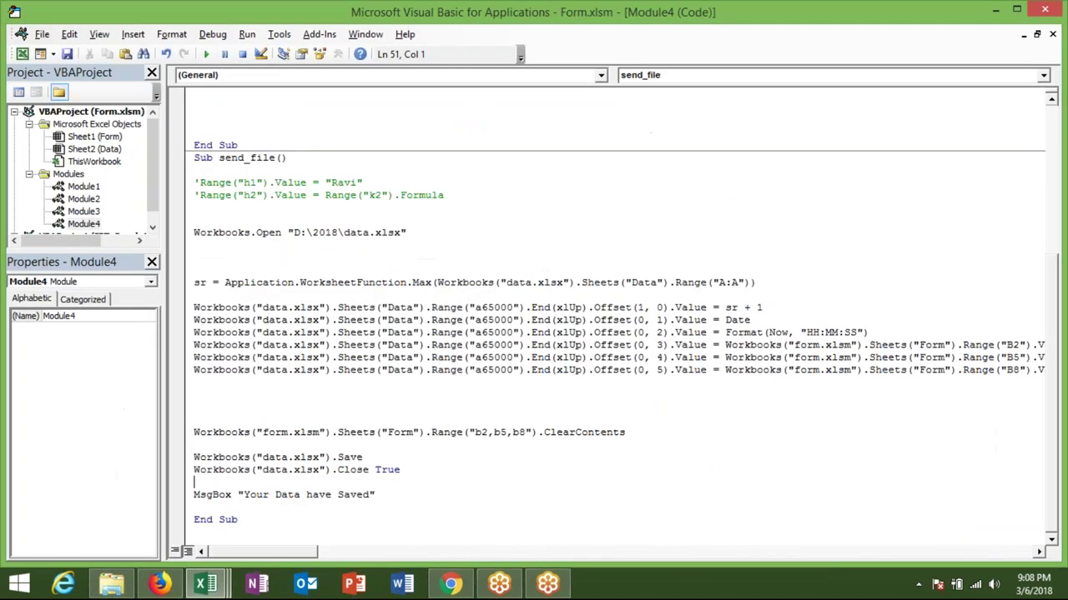
scroll(200, 295, up, 3)
Add Application.ScreenUpdating = False under Sub send_file(), then return to the Form workbook
click(225, 284)
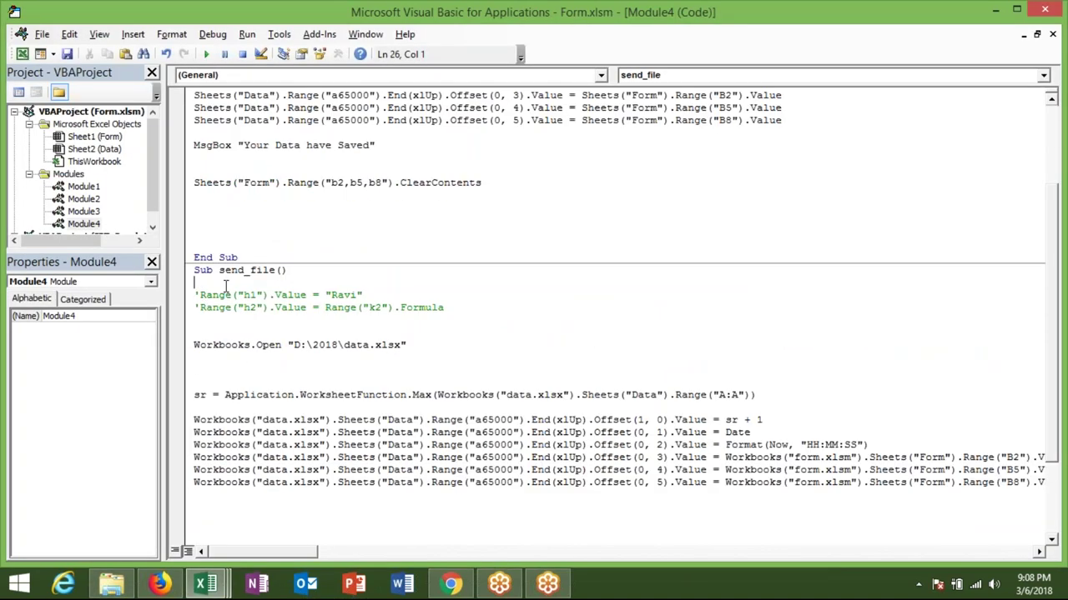
key(Return)
key(Down)
text(application.di)
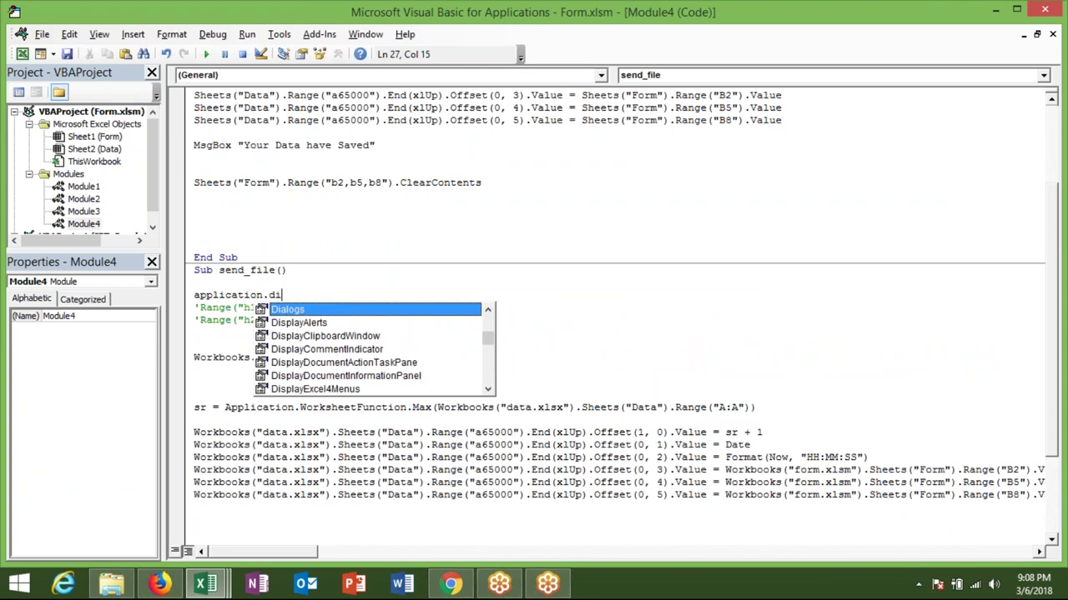
key(BackSpace)
key(BackSpace)
text(sc)
key(Tab)
text(=fa)
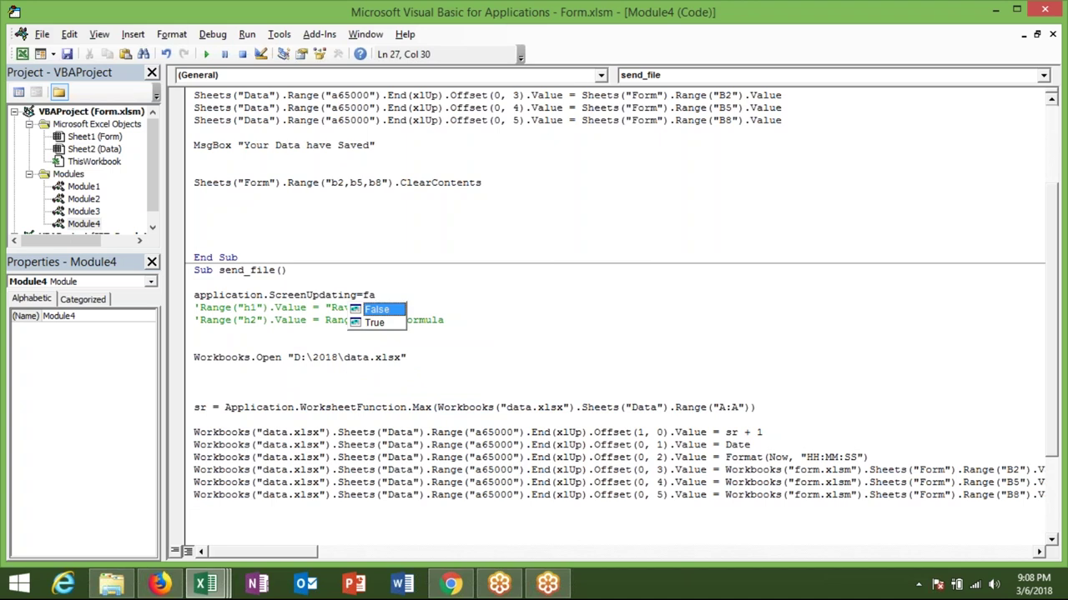
key(Tab)
click(274, 320)
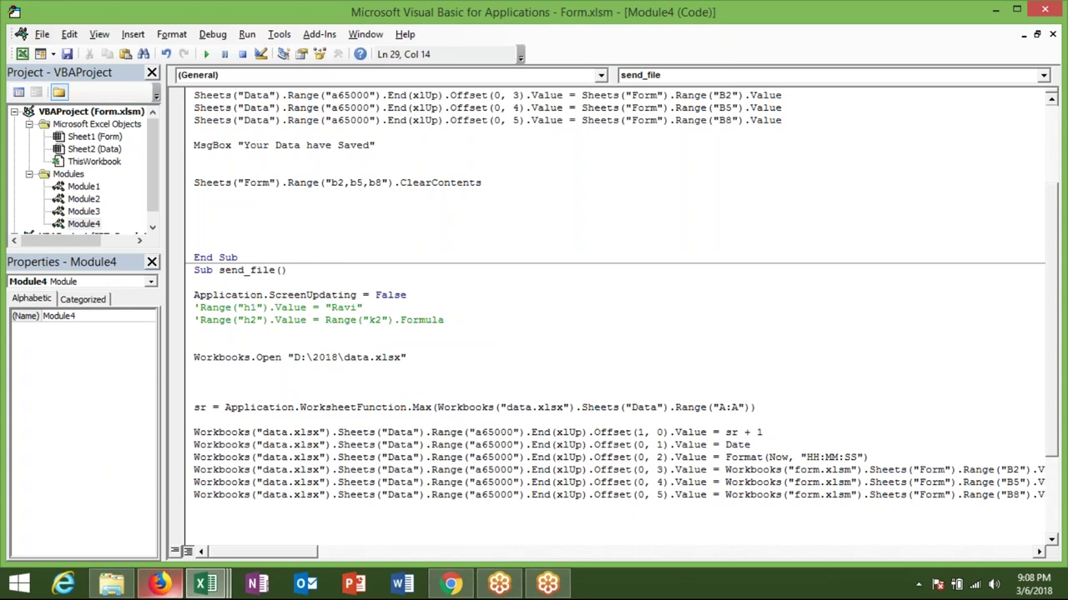
mouse_move(204, 584)
click(250, 505)
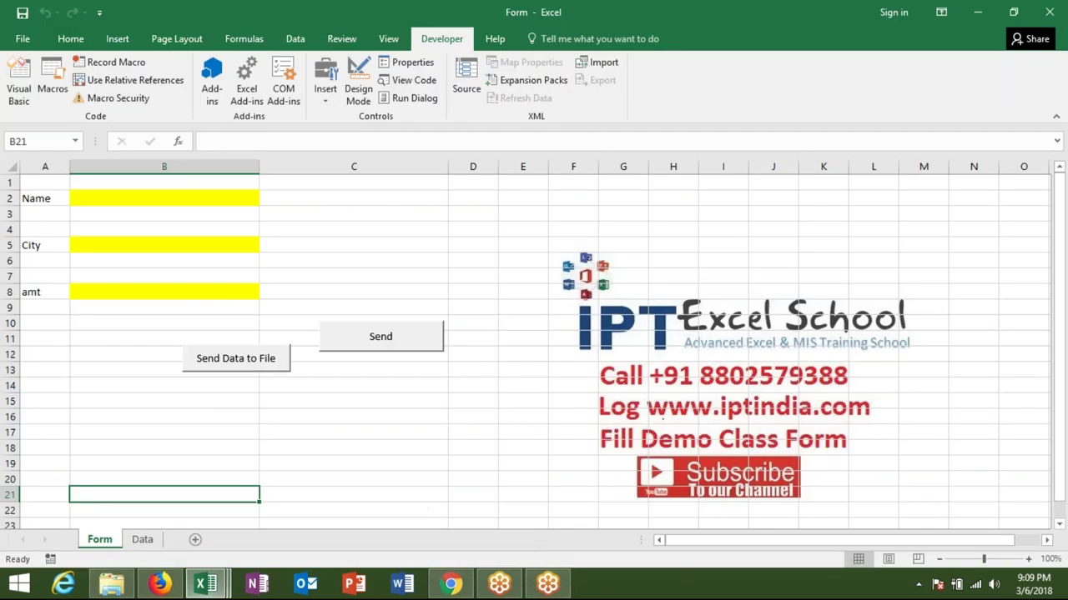
Select cell B19 and reopen the Visual Basic editor on the Module4 code
click(225, 461)
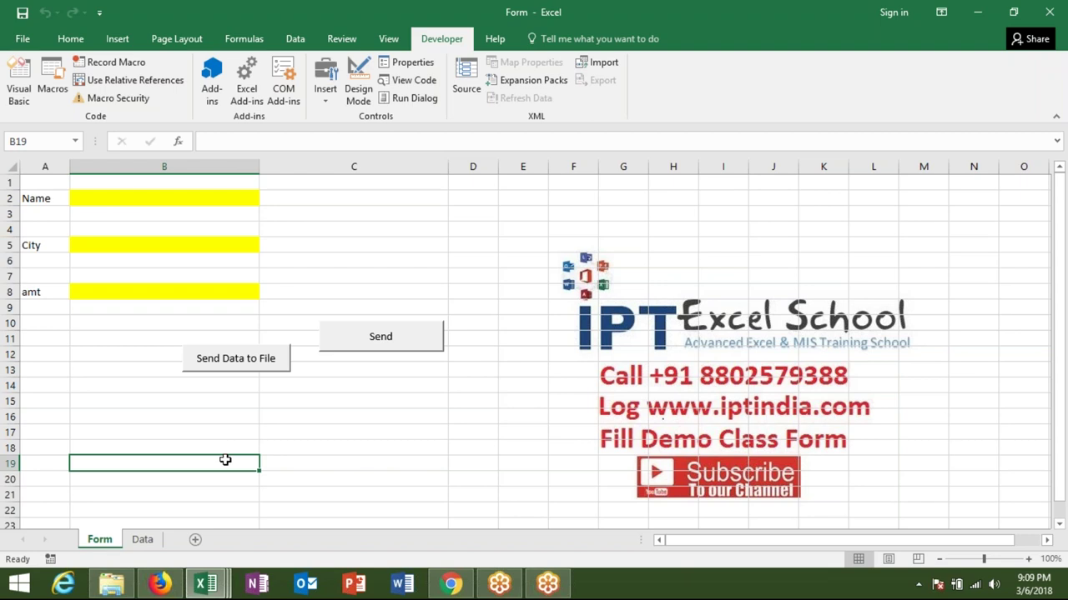
key(alt+F11)
scroll(314, 315, up, 3)
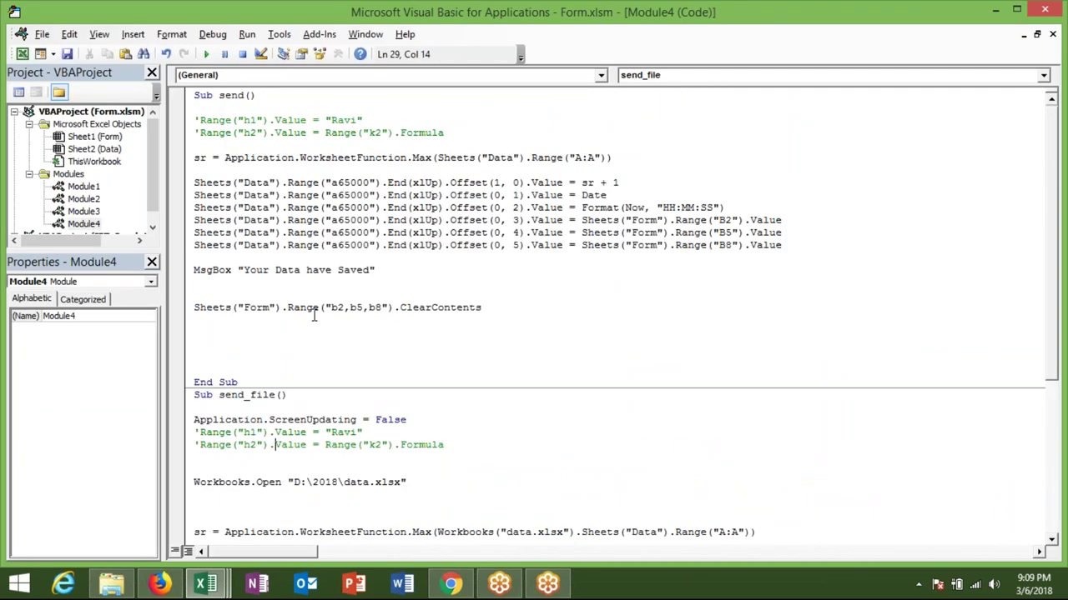
Review the send and send_file procedures in Module4, then return to the Form sheet
click(337, 267)
scroll(329, 276, down, 1)
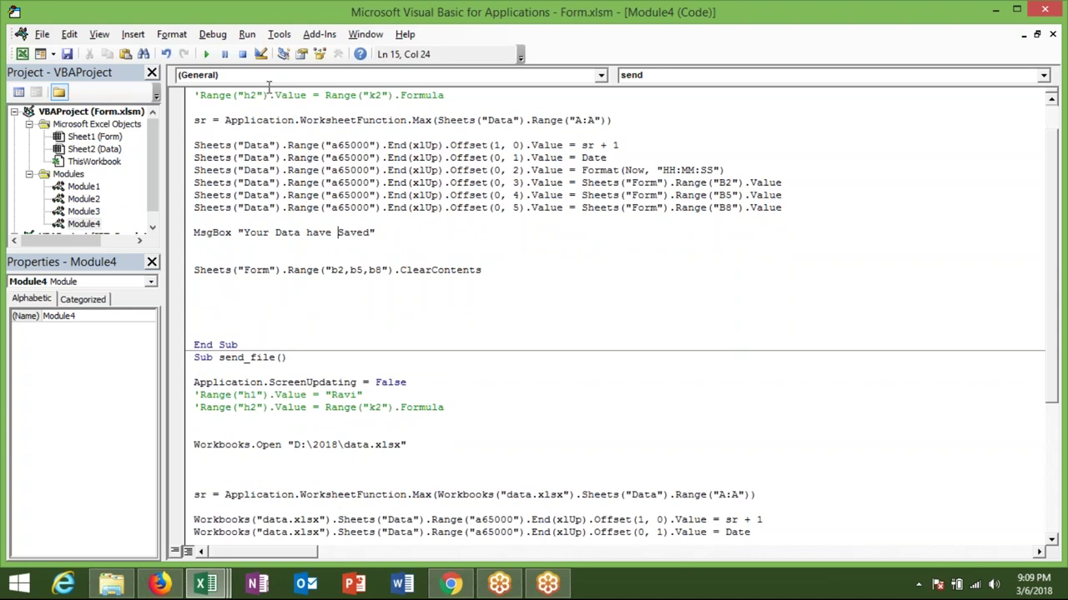
scroll(329, 275, down, 1)
scroll(510, 327, down, 3)
scroll(511, 327, down, 2)
click(512, 332)
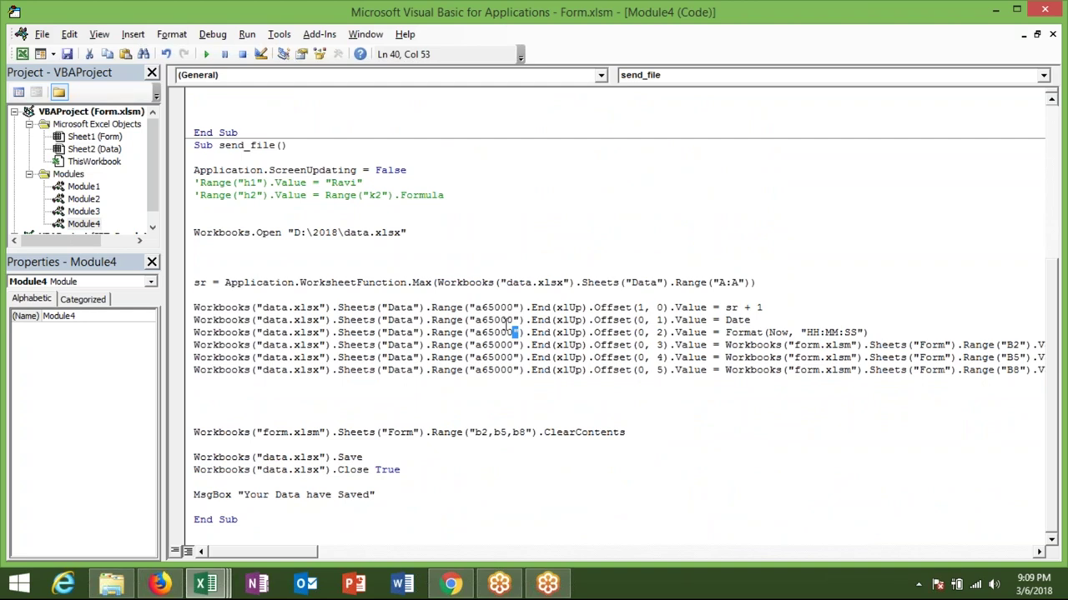
key(alt+F11)
click(430, 451)
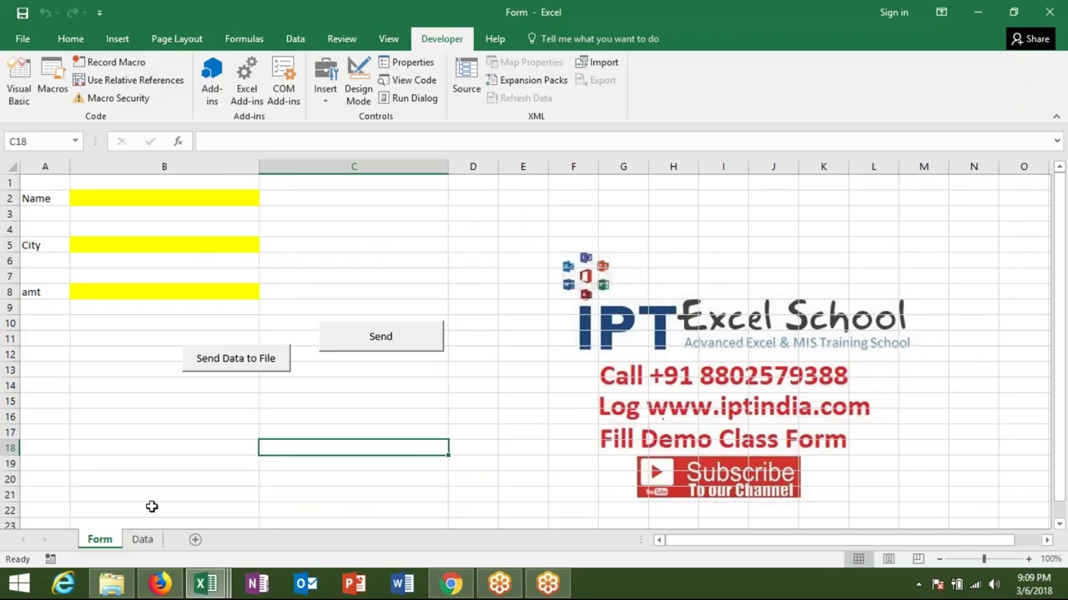
Select the three input cells B2, B5 and B8 together
click(195, 197)
click(195, 245)
click(195, 291)
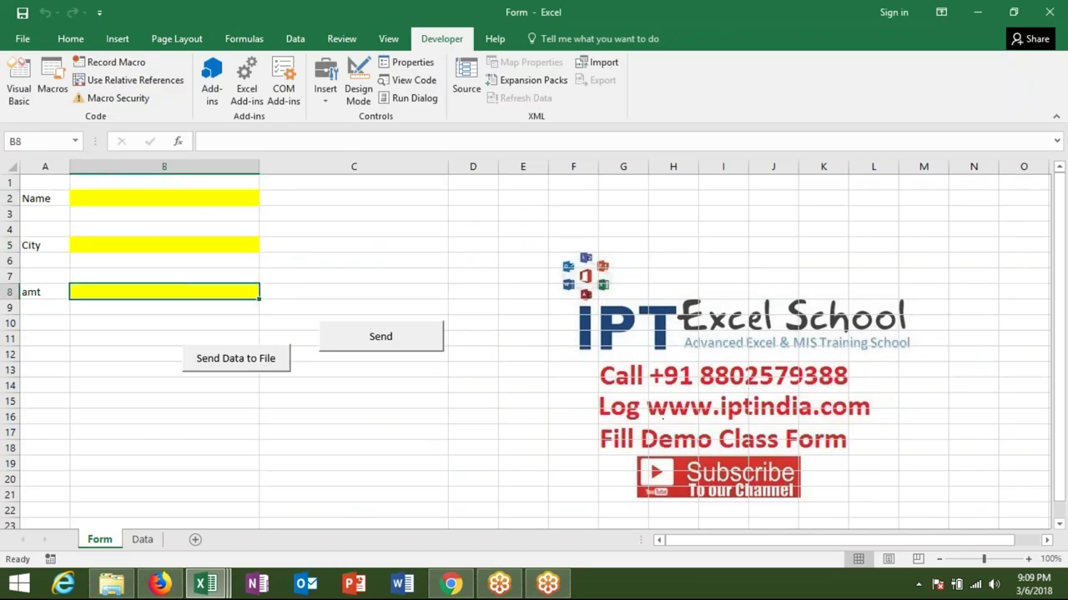
ctrl+click(189, 246)
ctrl+click(196, 198)
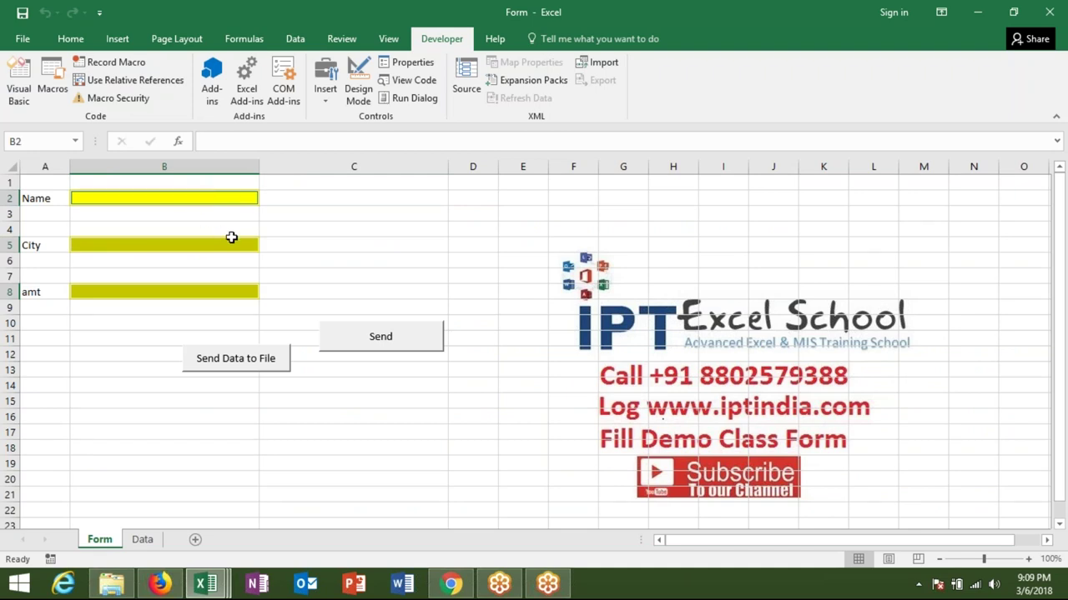
click(240, 244)
click(238, 200)
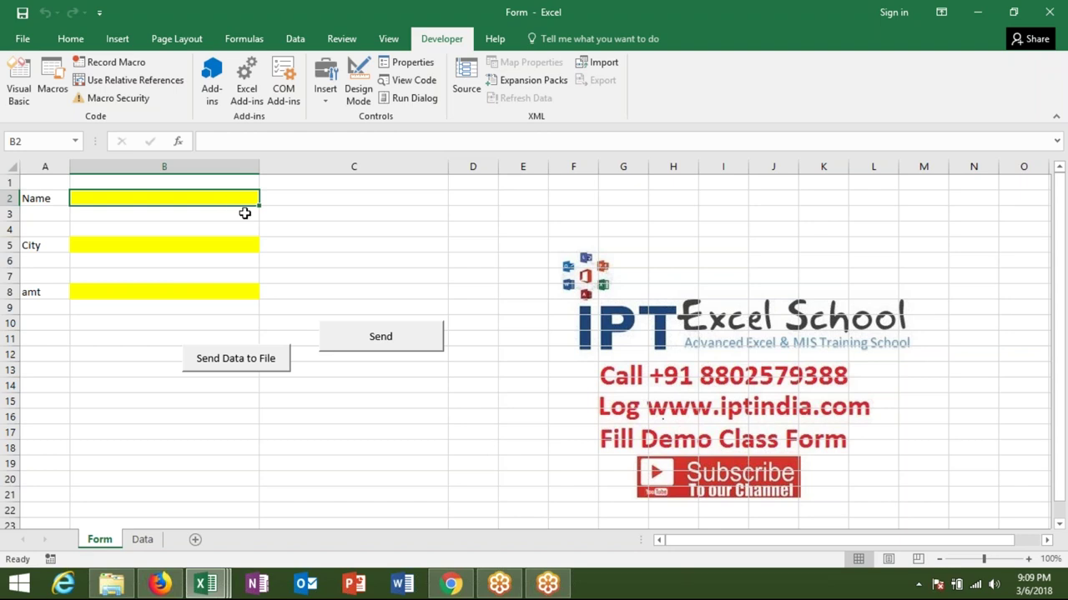
ctrl+click(244, 246)
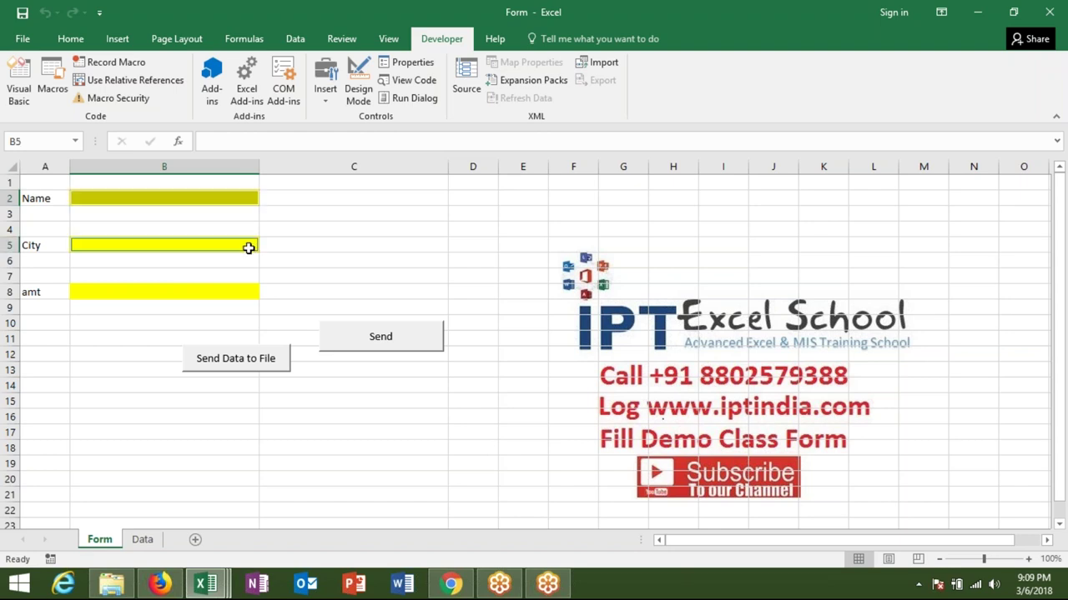
ctrl+click(242, 294)
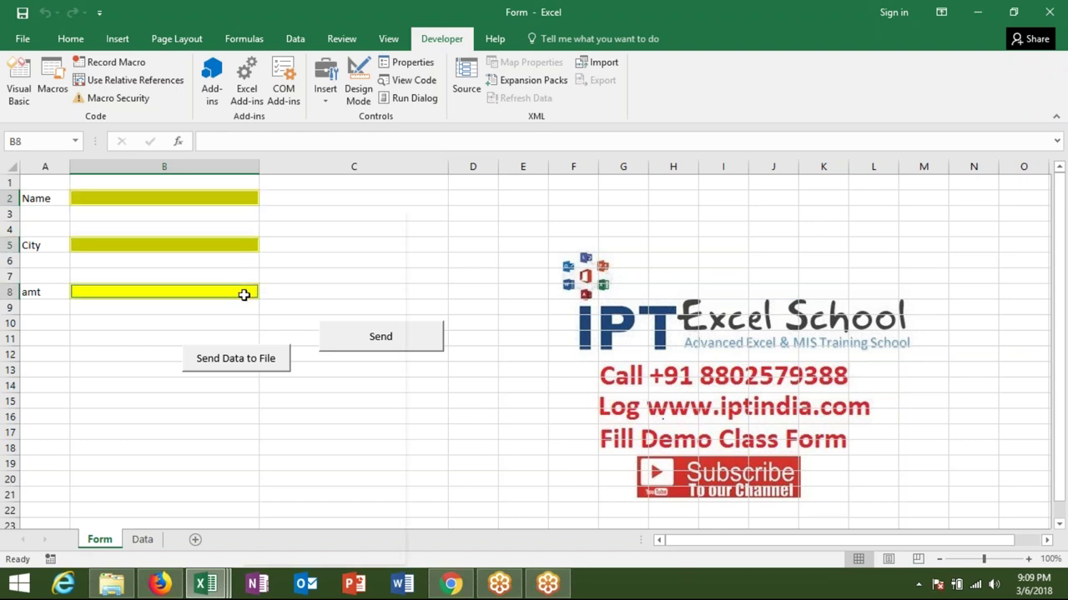
Untick Locked on the Protection tab of Format Cells for the selected inputs
right_click(243, 294)
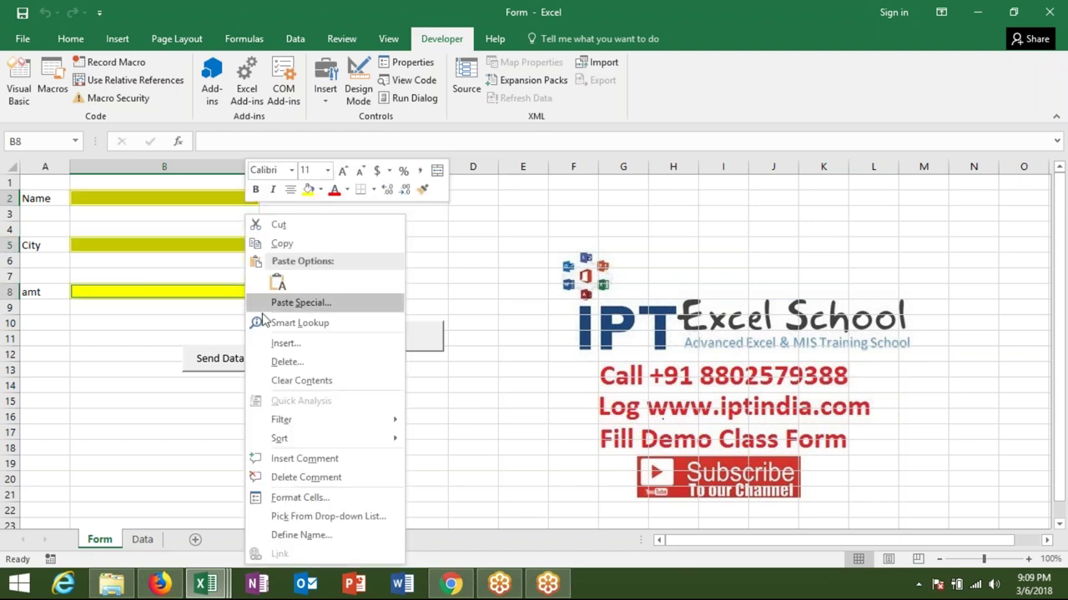
click(299, 497)
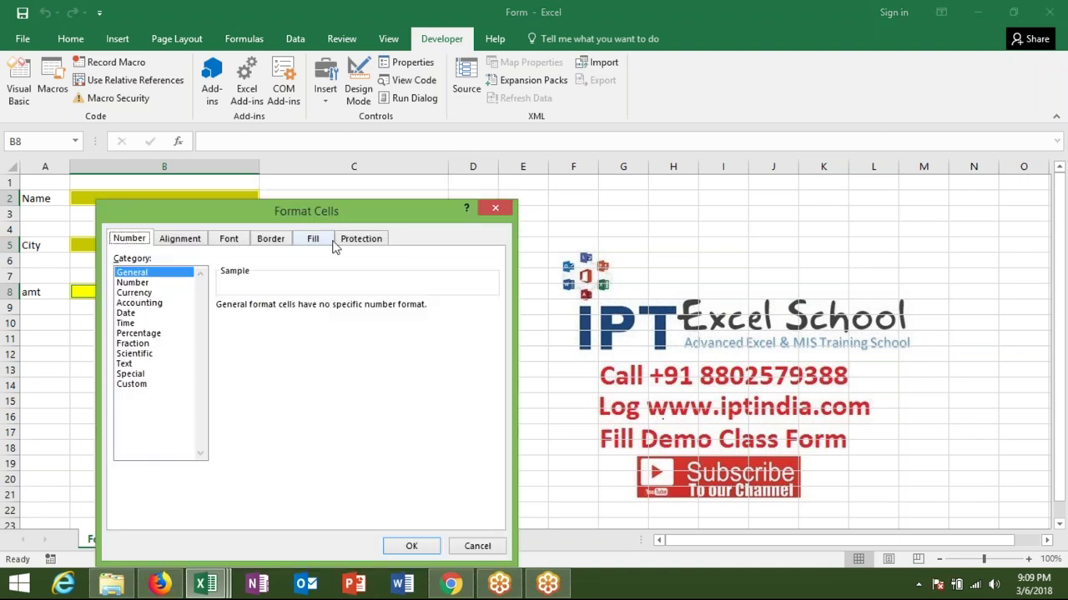
click(349, 242)
click(119, 259)
click(401, 549)
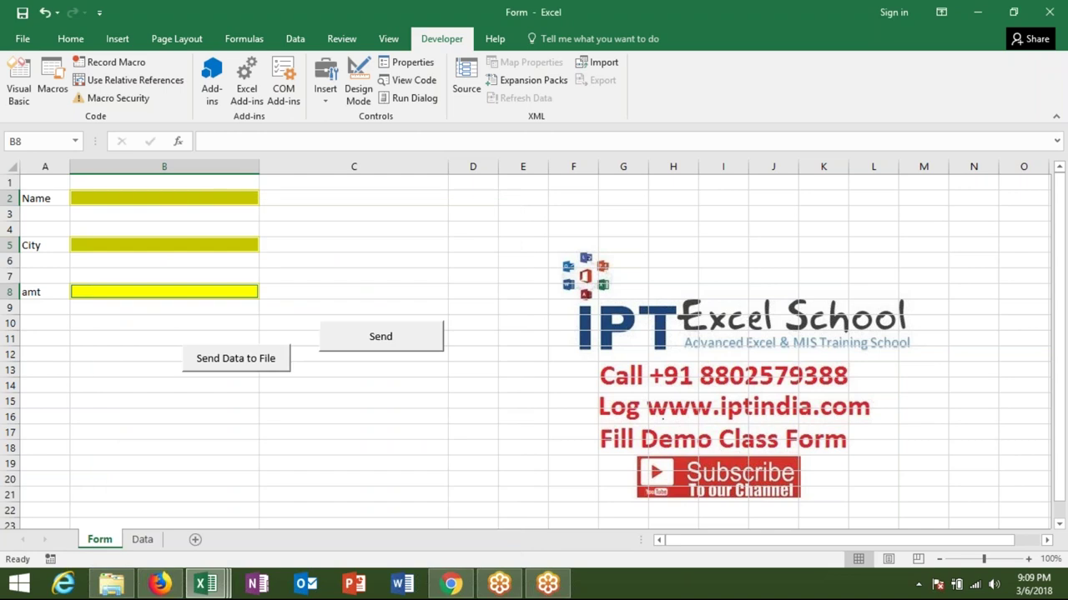
click(58, 479)
Protect the Form sheet, allowing only unlocked cells to be selected
right_click(100, 538)
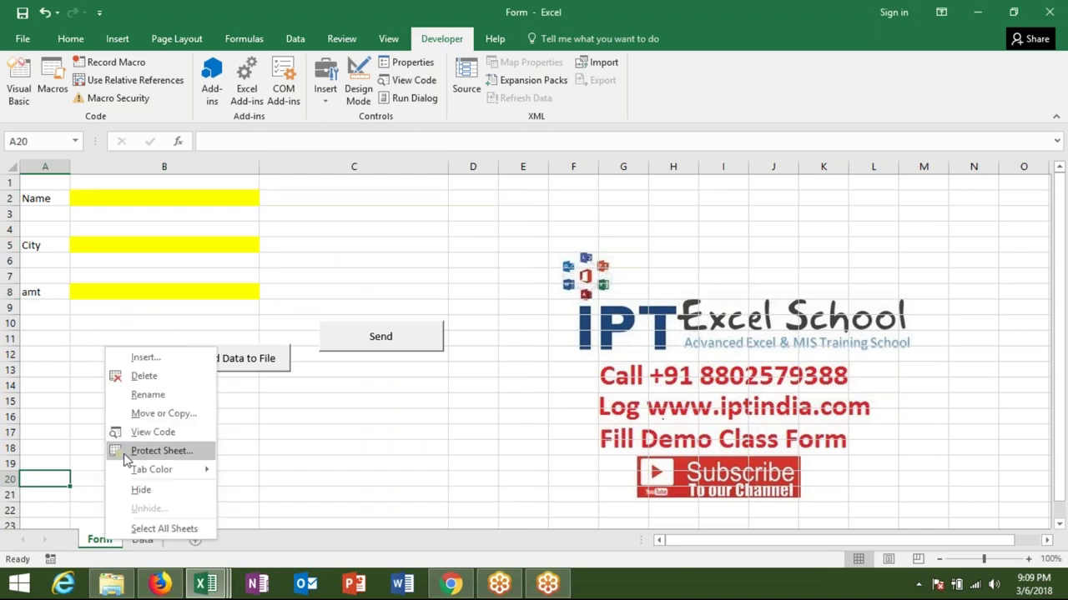
click(130, 453)
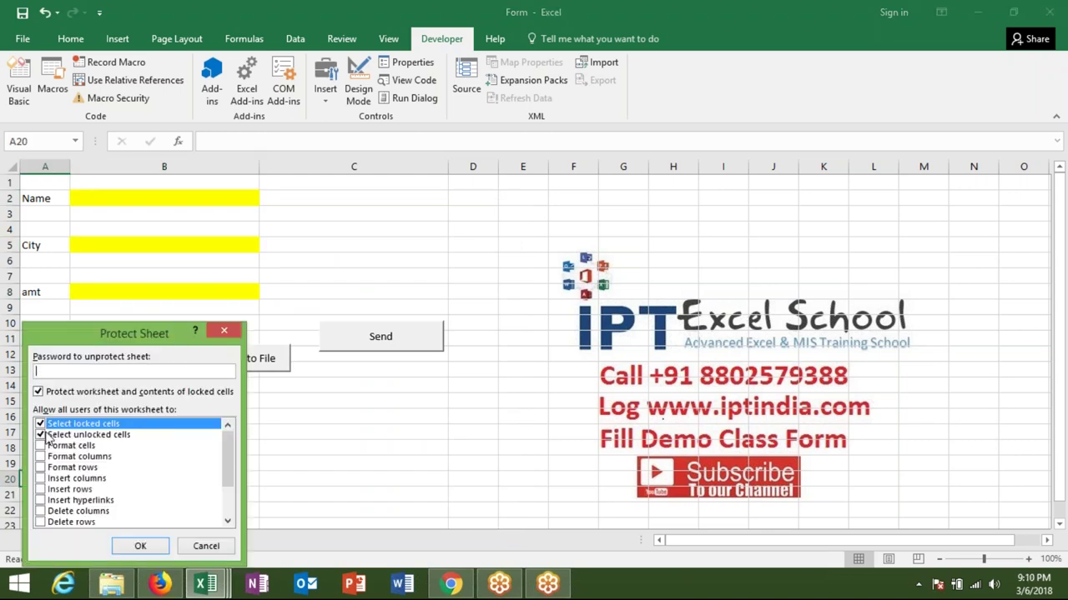
click(50, 434)
click(39, 434)
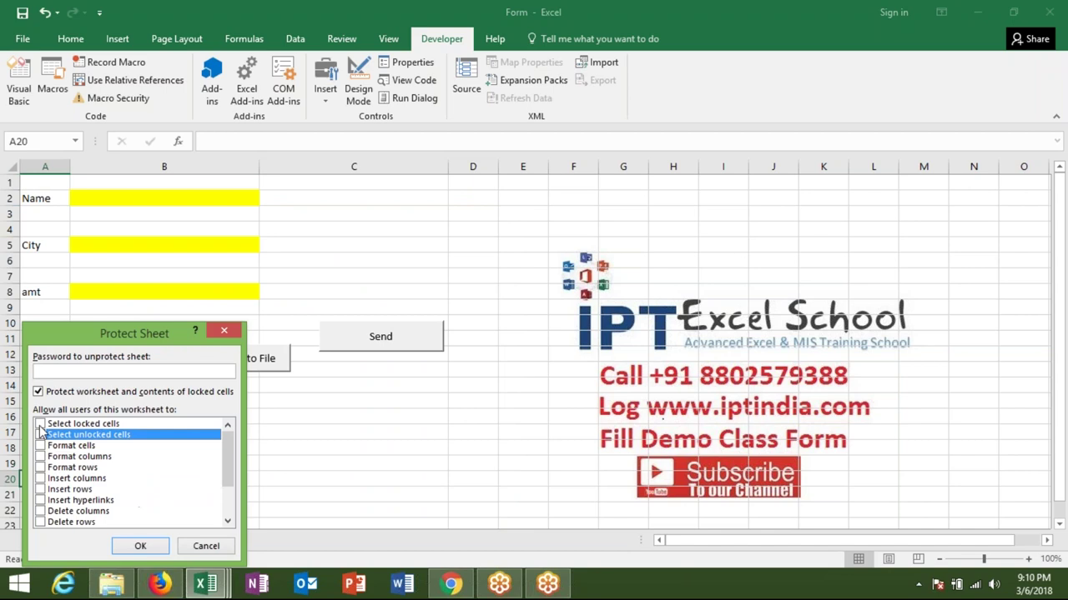
click(50, 424)
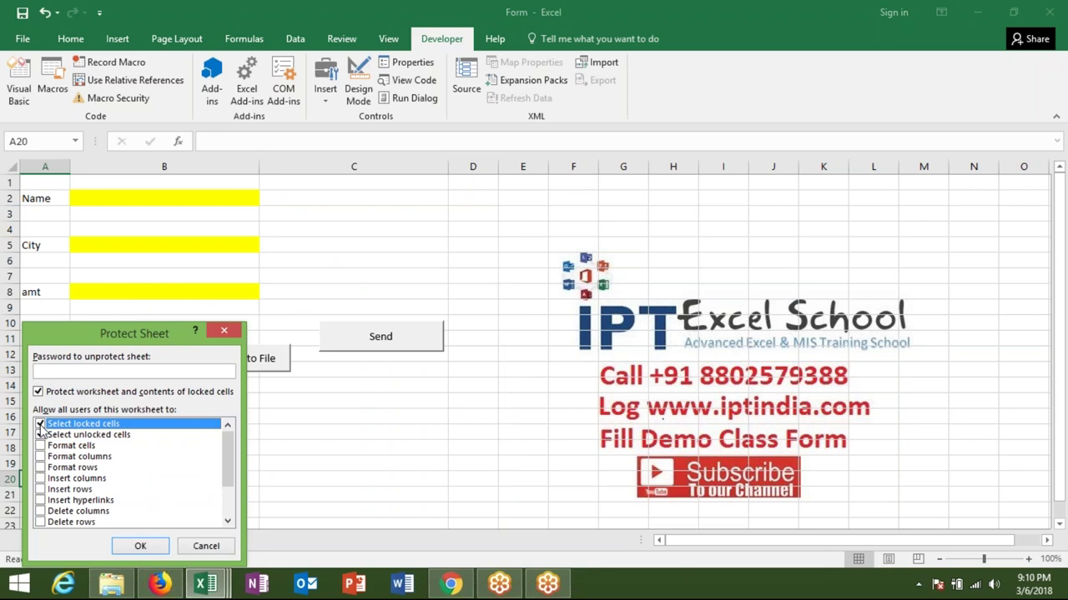
click(140, 545)
Check Tab moves between the input cells, then save and close the workbooks
key(Tab)
key(Tab)
key(shift+Tab)
key(shift+Tab)
key(shift+Tab)
key(Tab)
key(Tab)
key(Tab)
key(Tab)
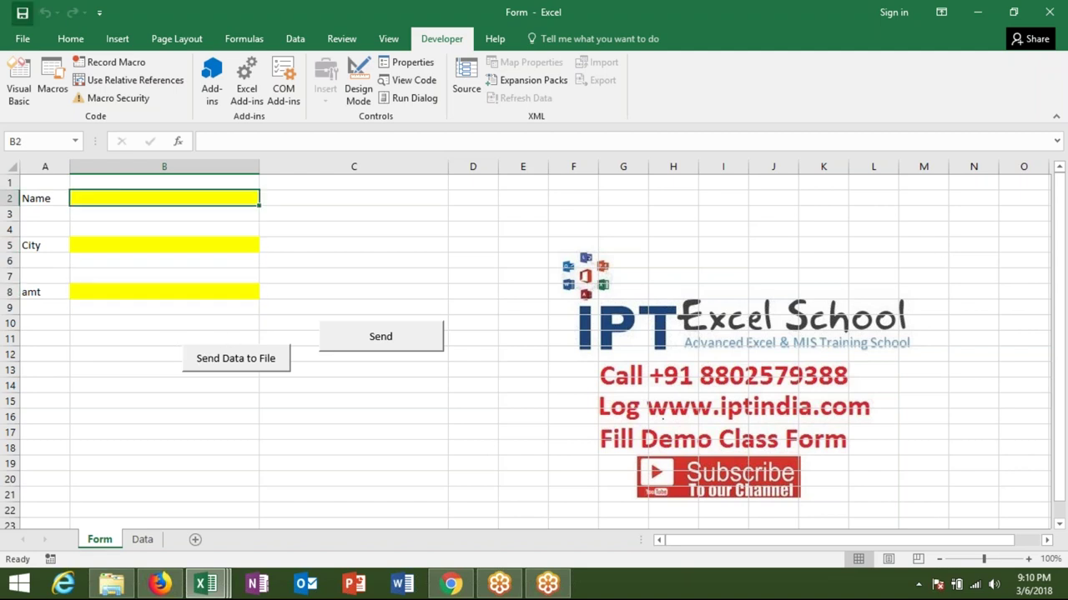
click(25, 12)
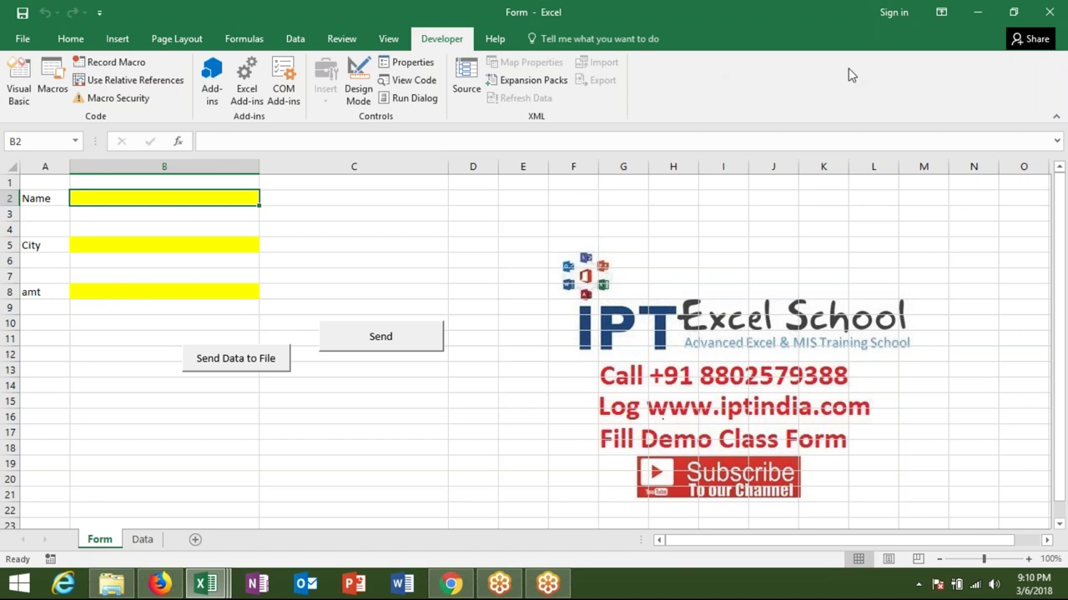
click(1049, 12)
click(1049, 12)
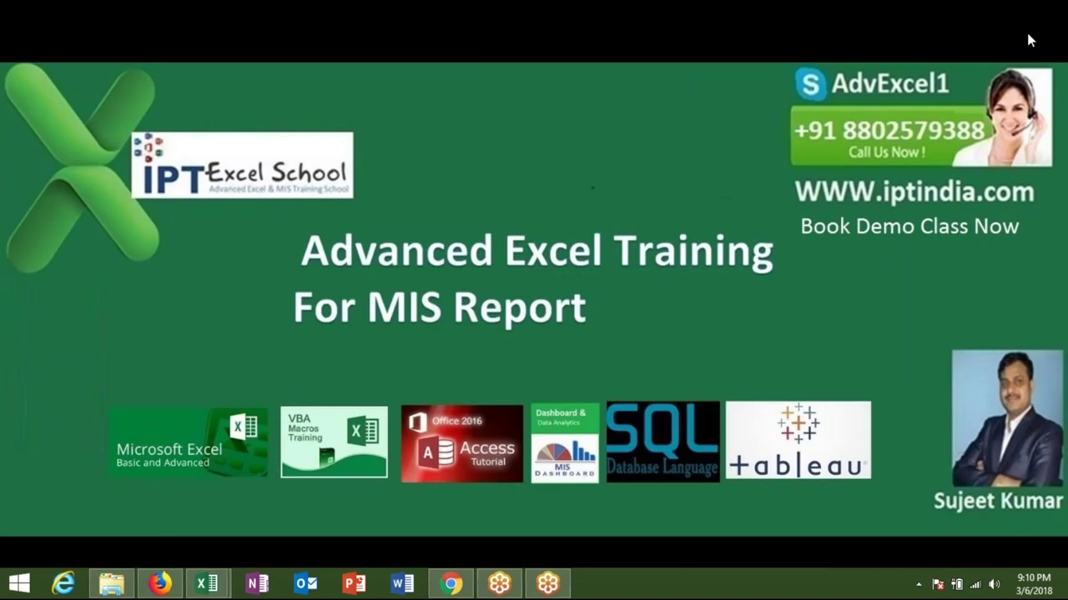
Copy the Form workbook file from the desktop
right_click(90, 425)
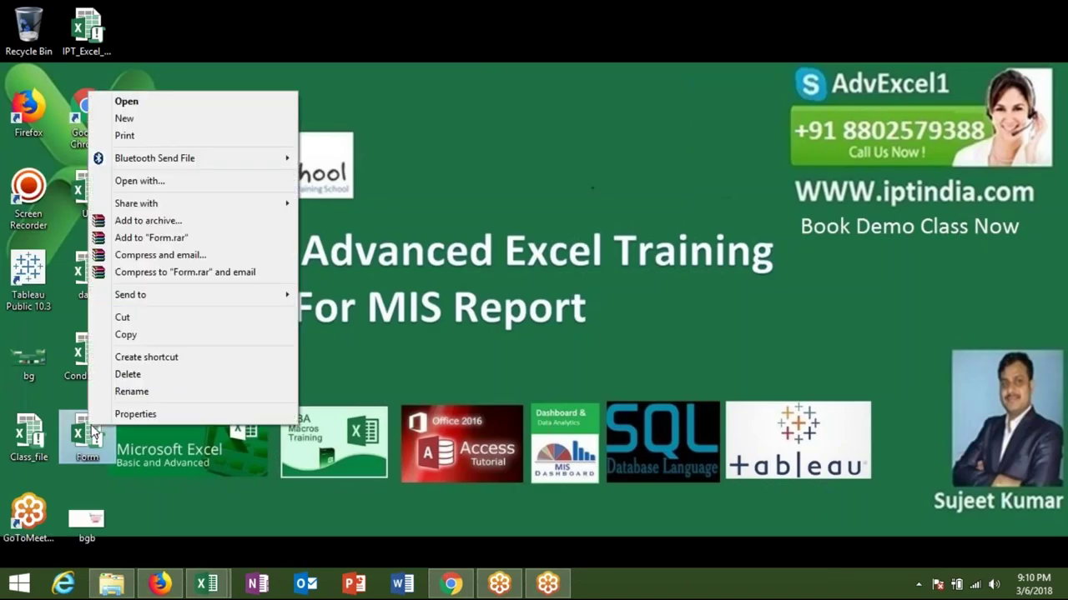
click(117, 337)
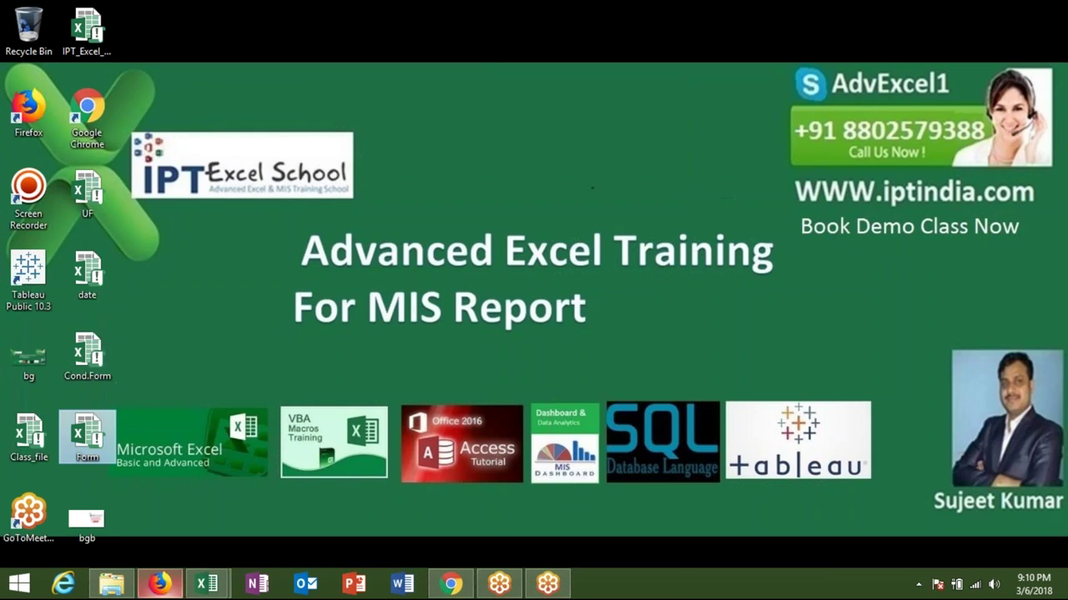
click(161, 584)
click(160, 585)
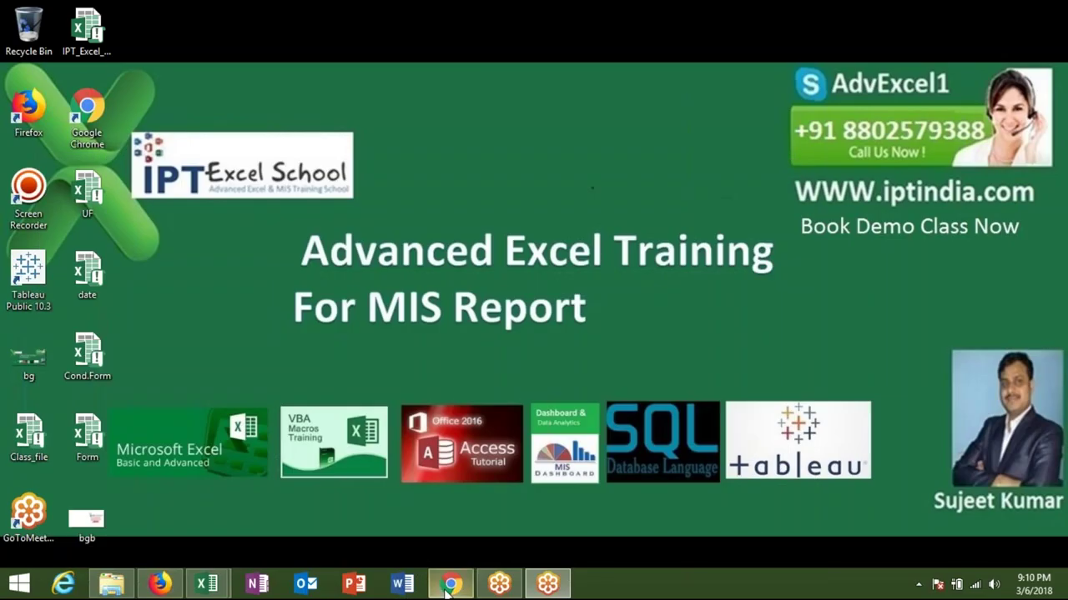
In Chrome's Gmail tab, open the most recent message in Sent Mail
click(436, 588)
click(47, 16)
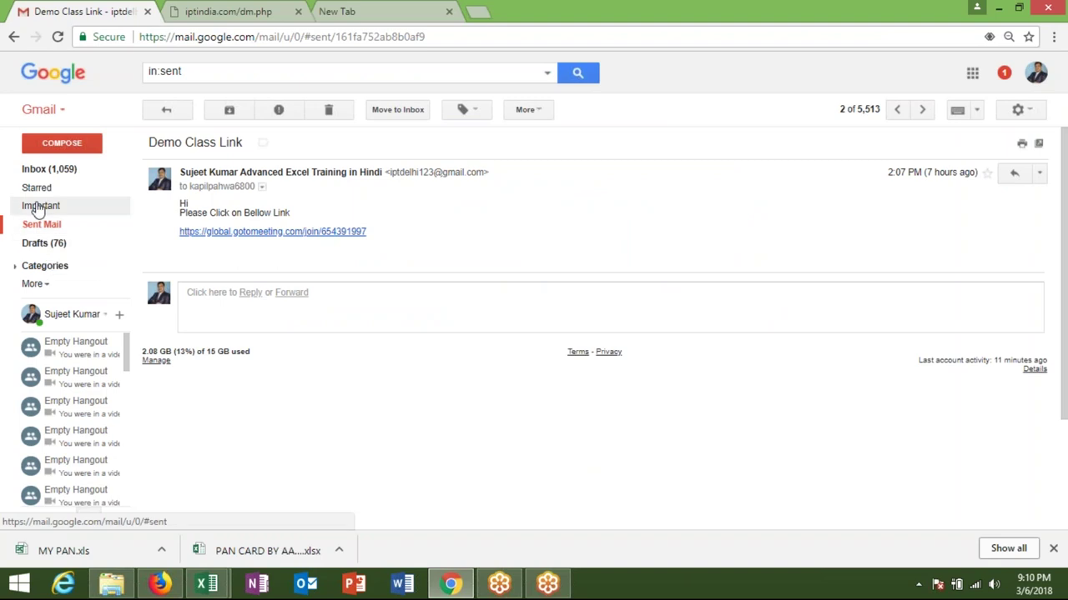
click(50, 223)
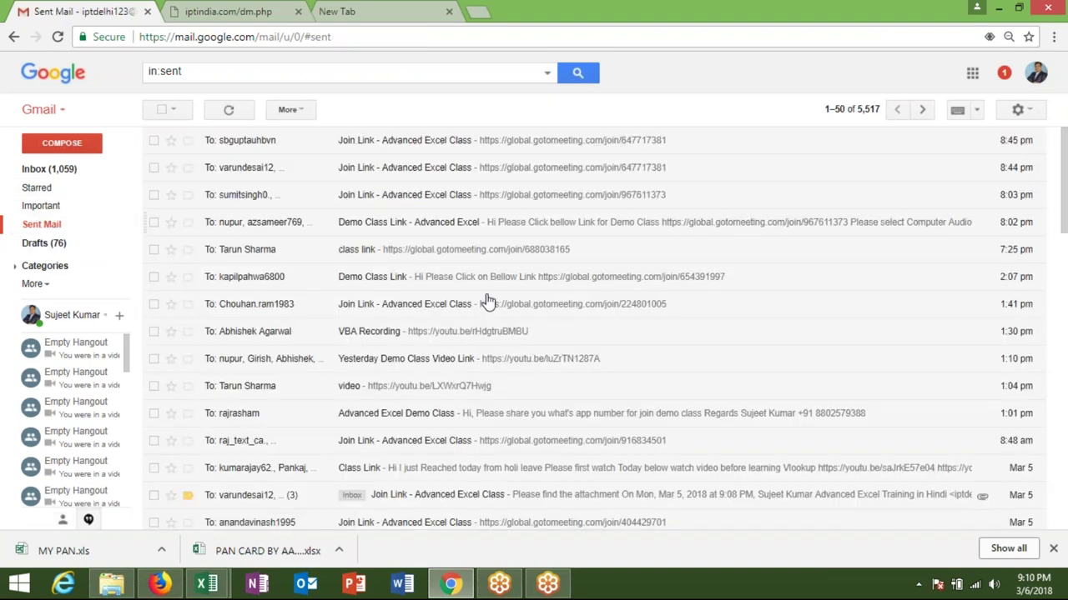
click(368, 152)
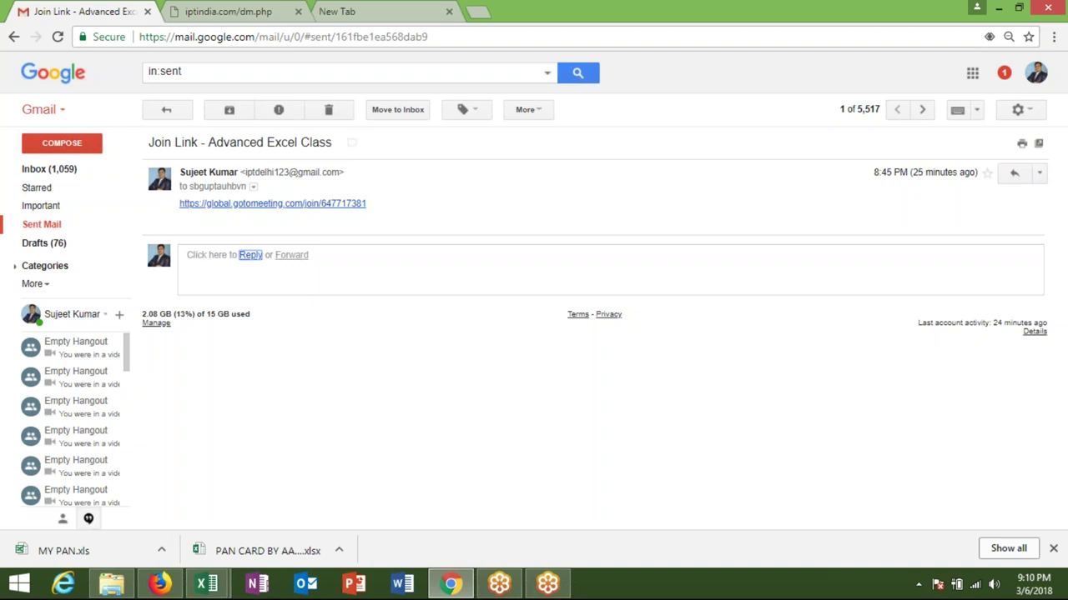
Reply to the 'Join Link - Advanced Excel Class' message, attaching Form.xlsm from the Desktop
click(250, 254)
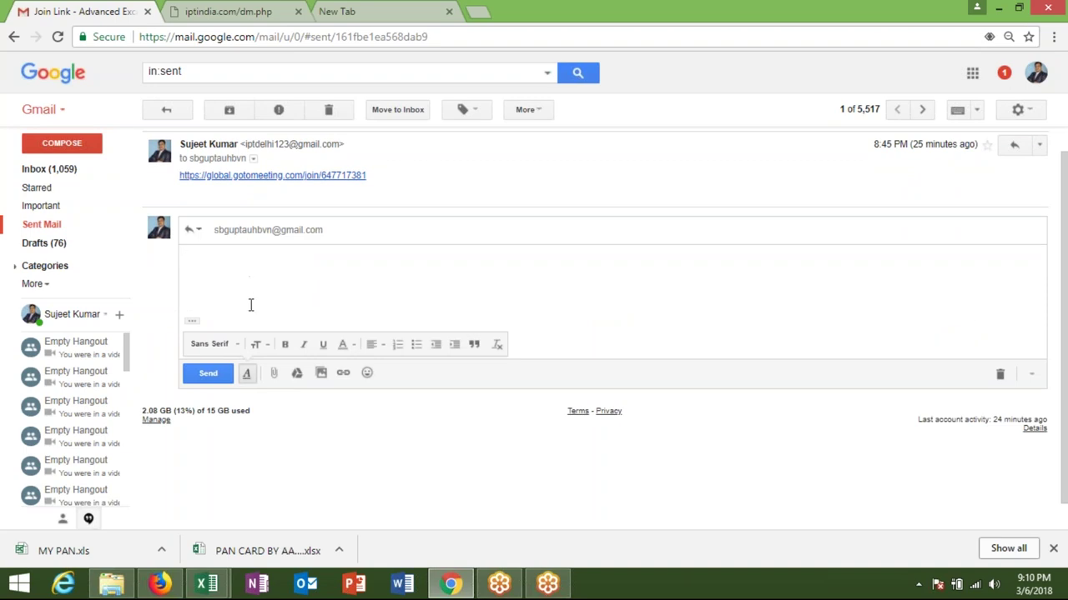
click(274, 372)
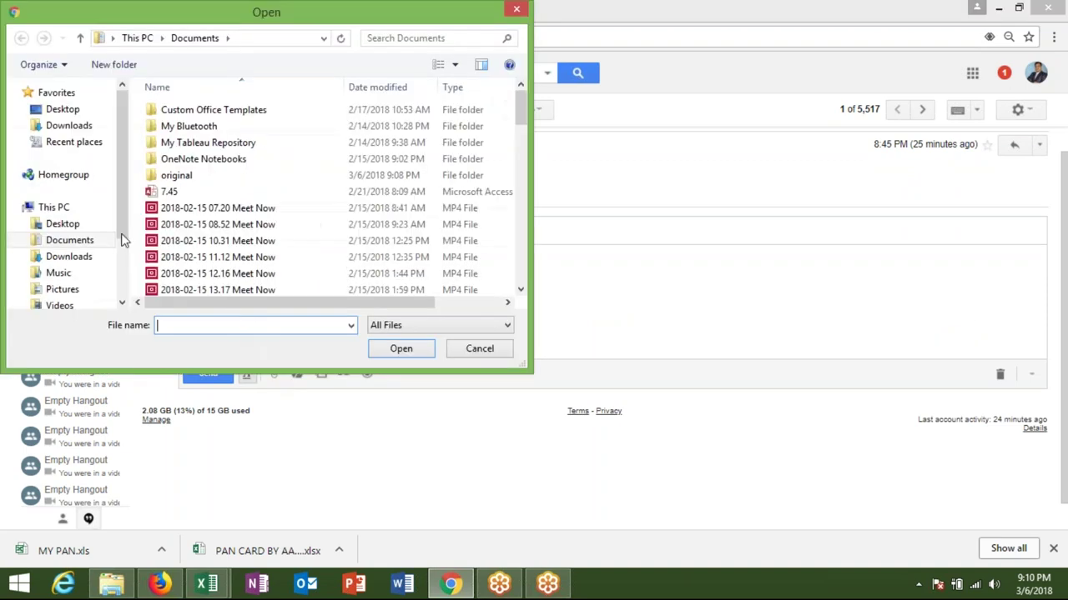
click(73, 223)
click(176, 194)
double_click(176, 194)
click(359, 12)
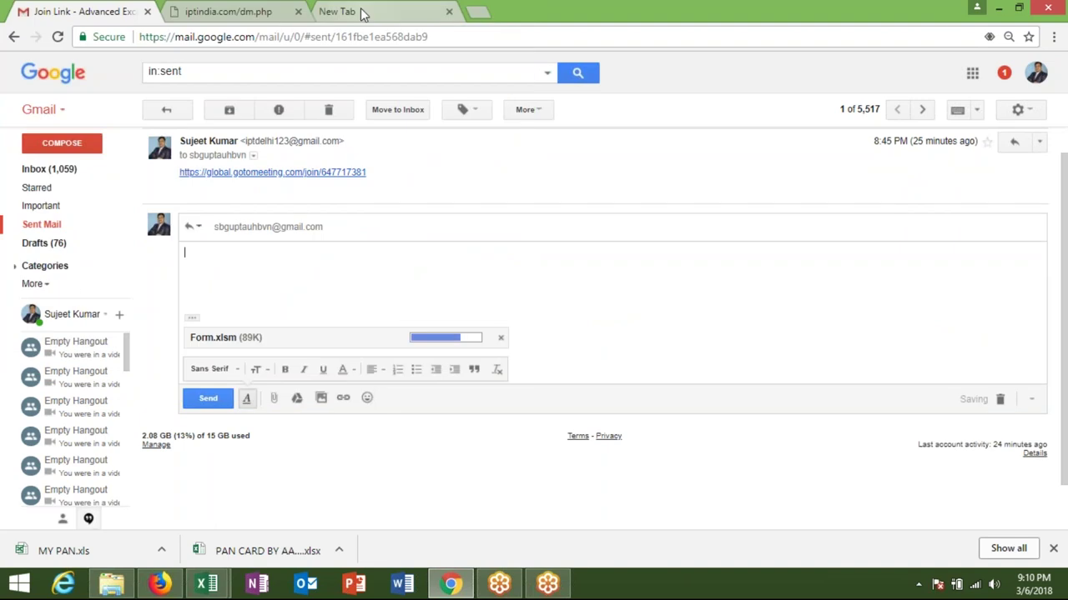
text(pay)
click(363, 32)
Load youtube.com/my_videos in the new tab
key(ctrl+a)
text(ay)
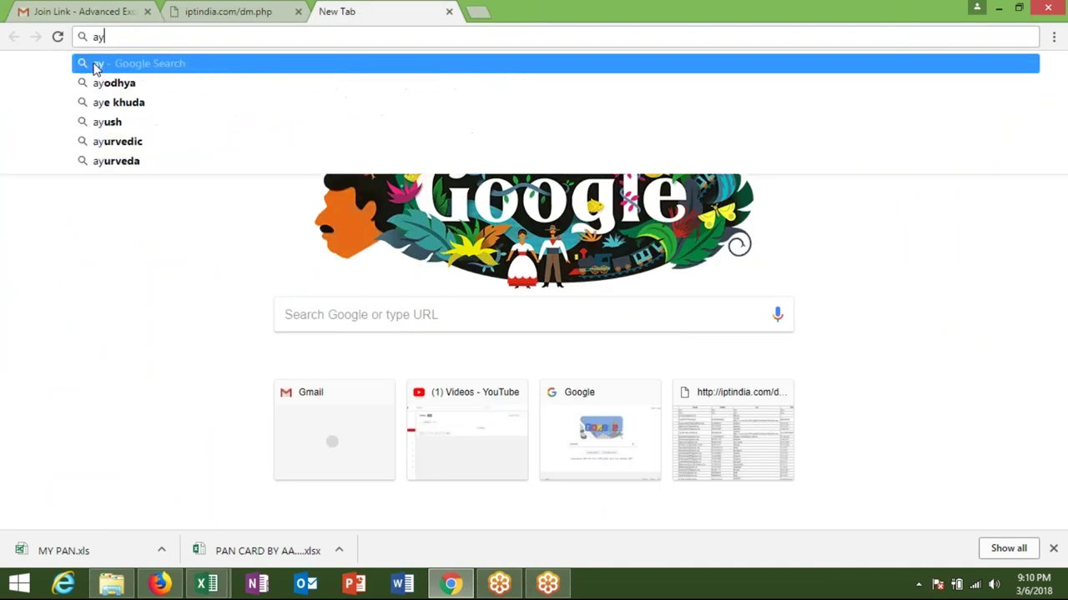
key(BackSpace)
key(BackSpace)
text(youtube.com/my_videos?o=U)
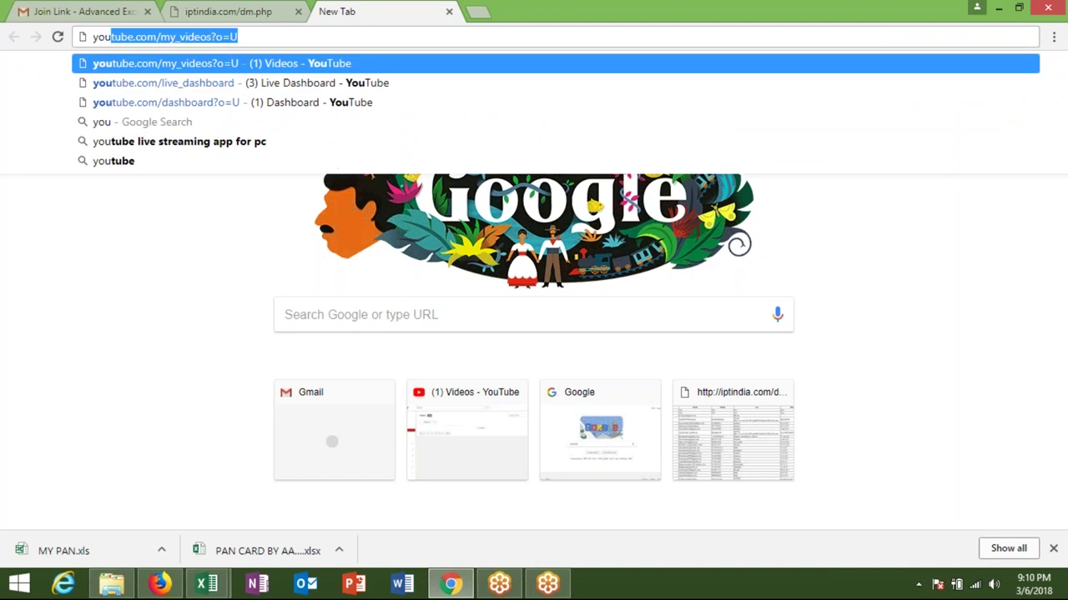
key(Down)
key(Up)
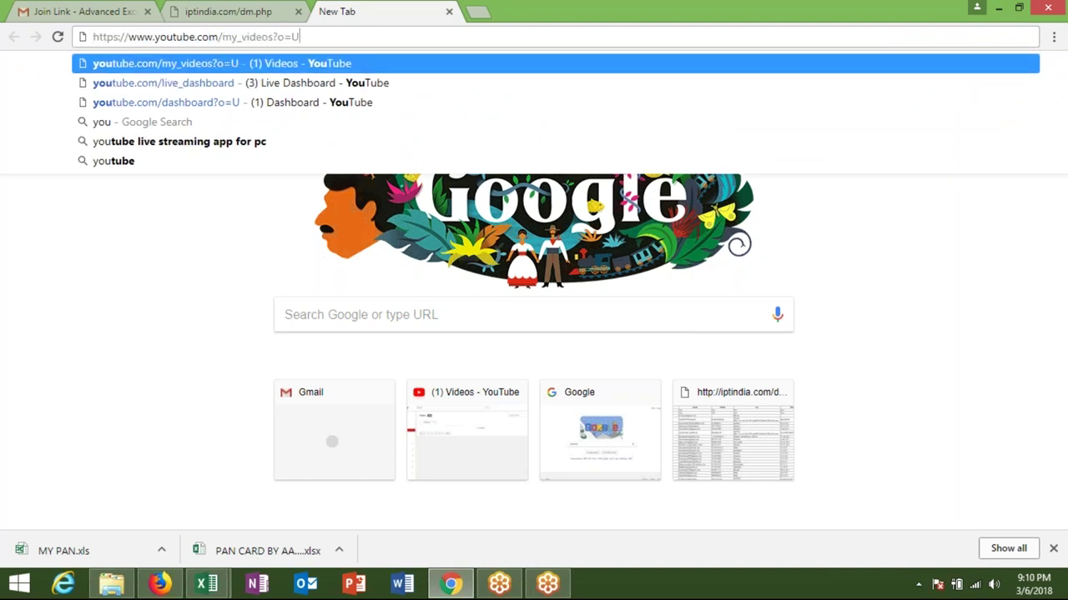
key(Return)
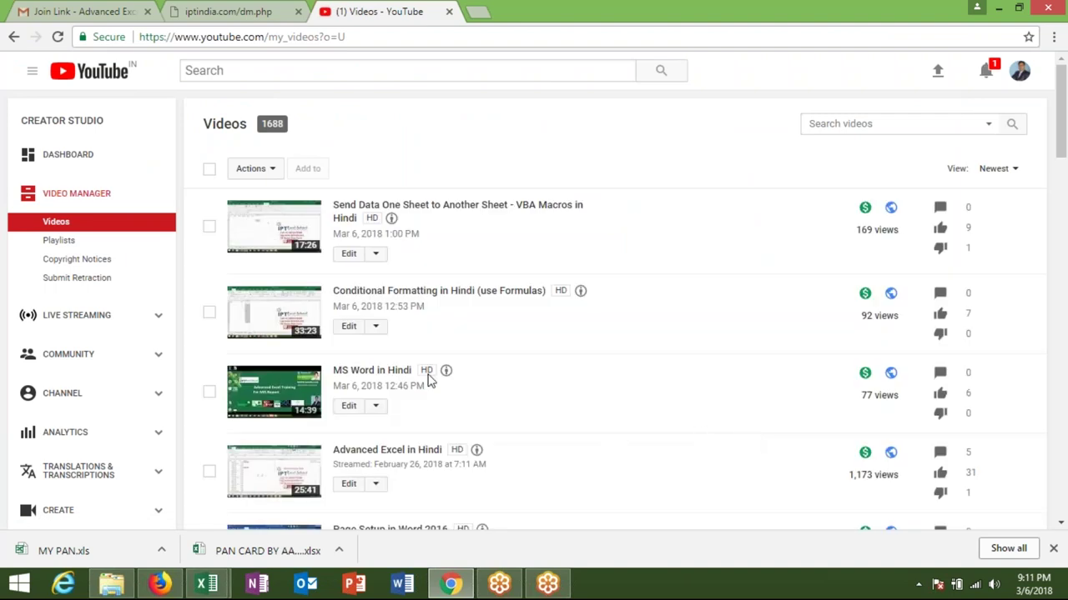
Copy the link address of the newest video, the VBA Macros lesson
right_click(282, 236)
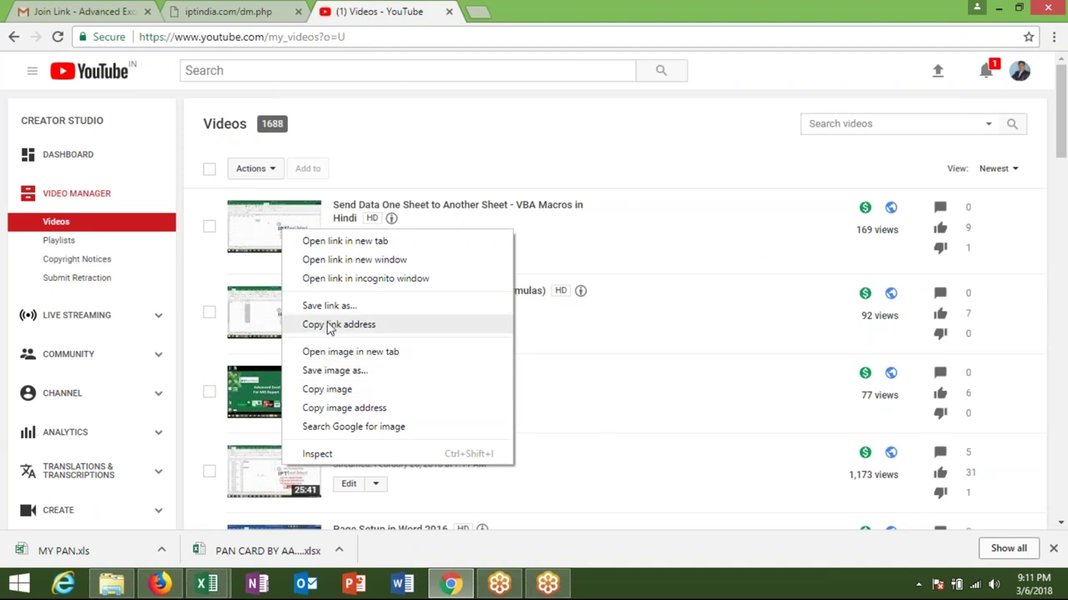
click(331, 324)
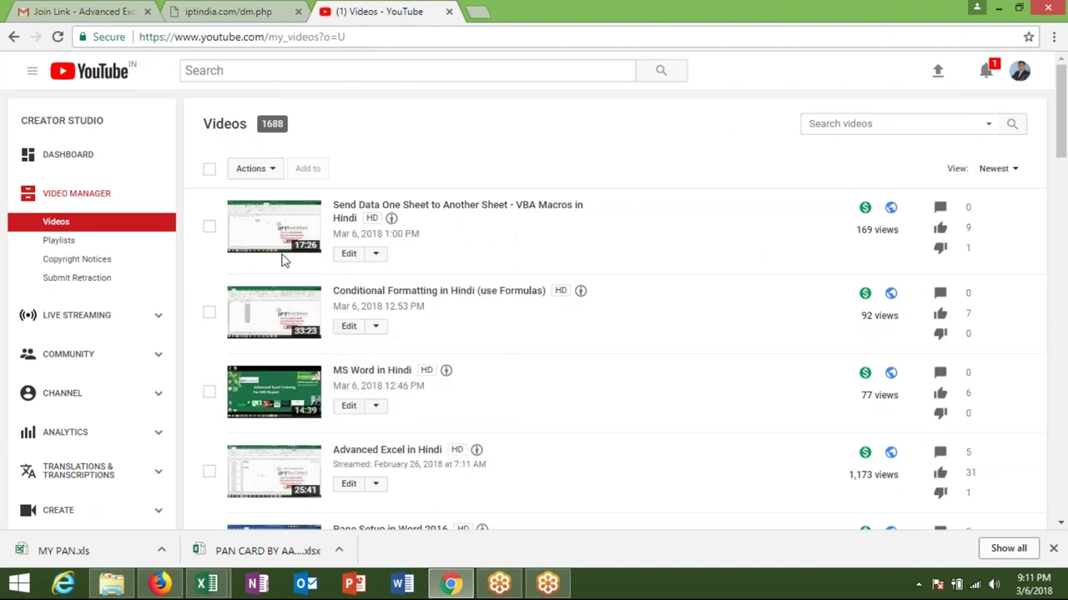
key(alt+Tab)
key(alt+Tab)
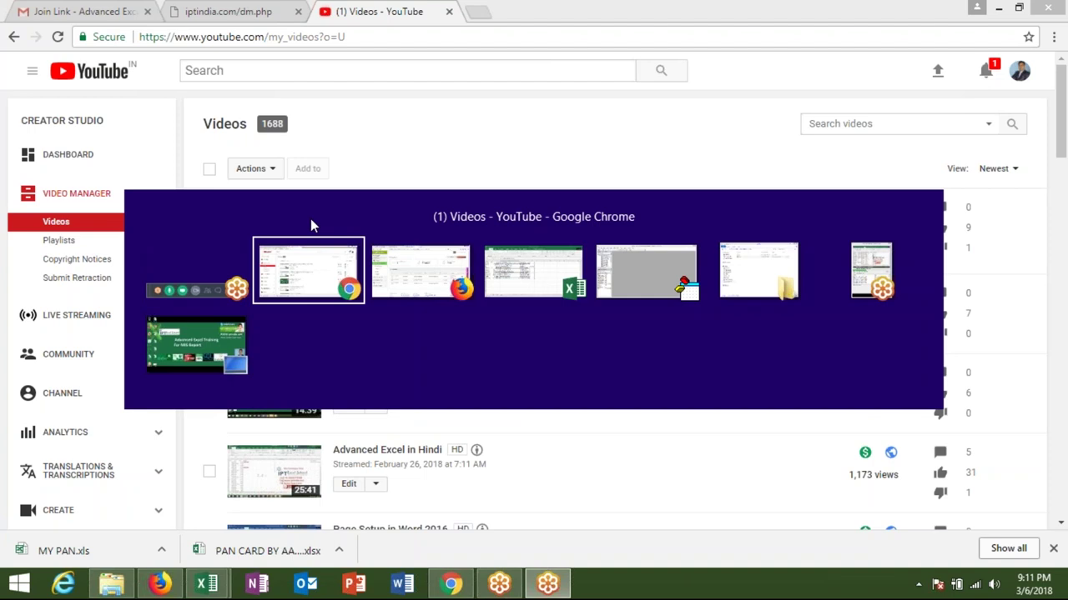
click(206, 583)
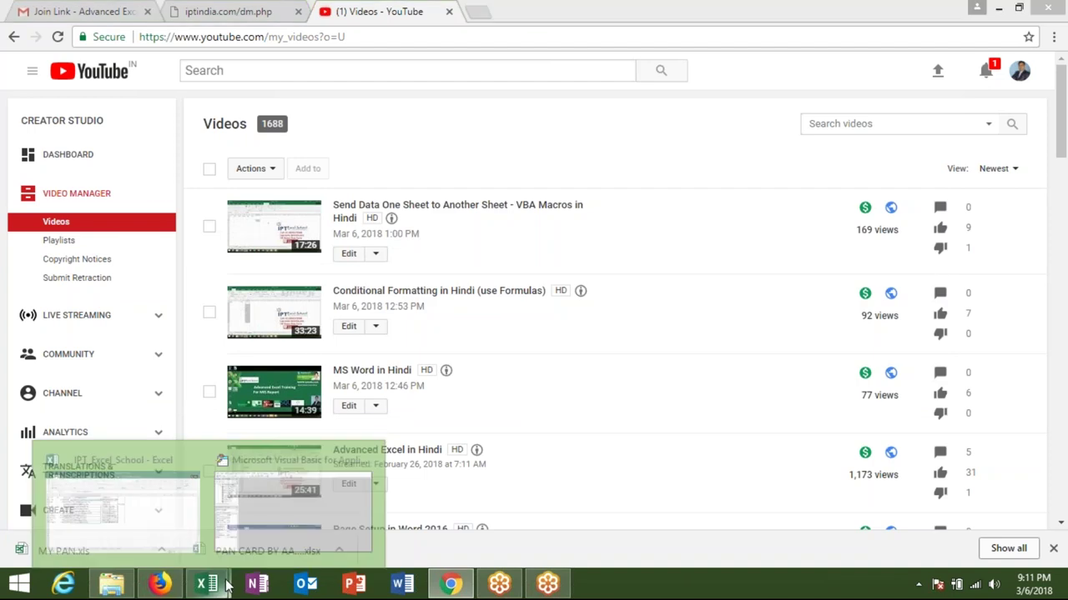
Paste the video link into the Gmail reply and send it
click(92, 12)
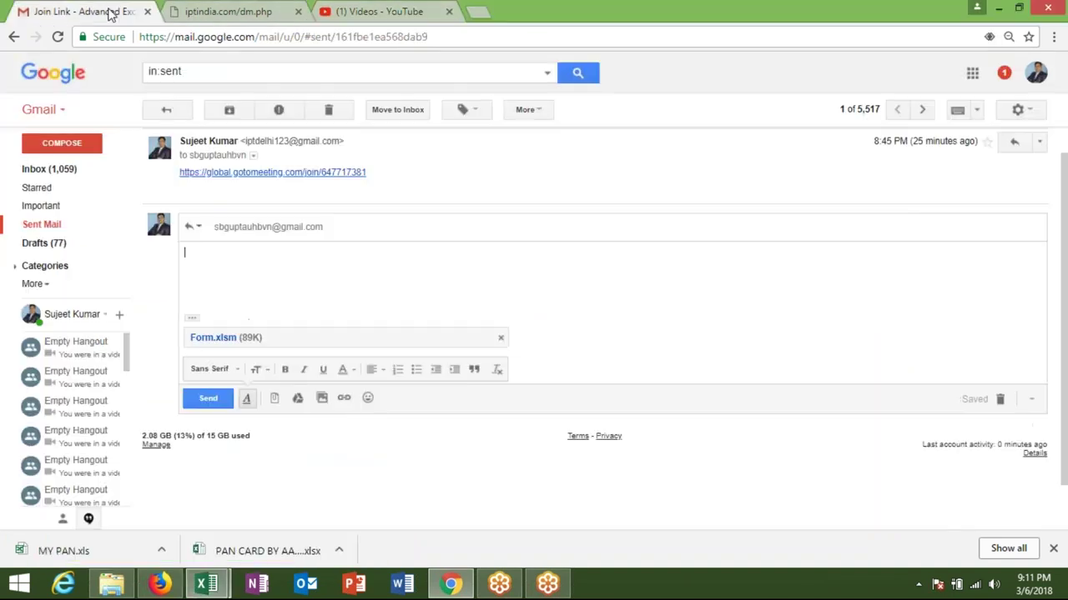
key(ctrl+v)
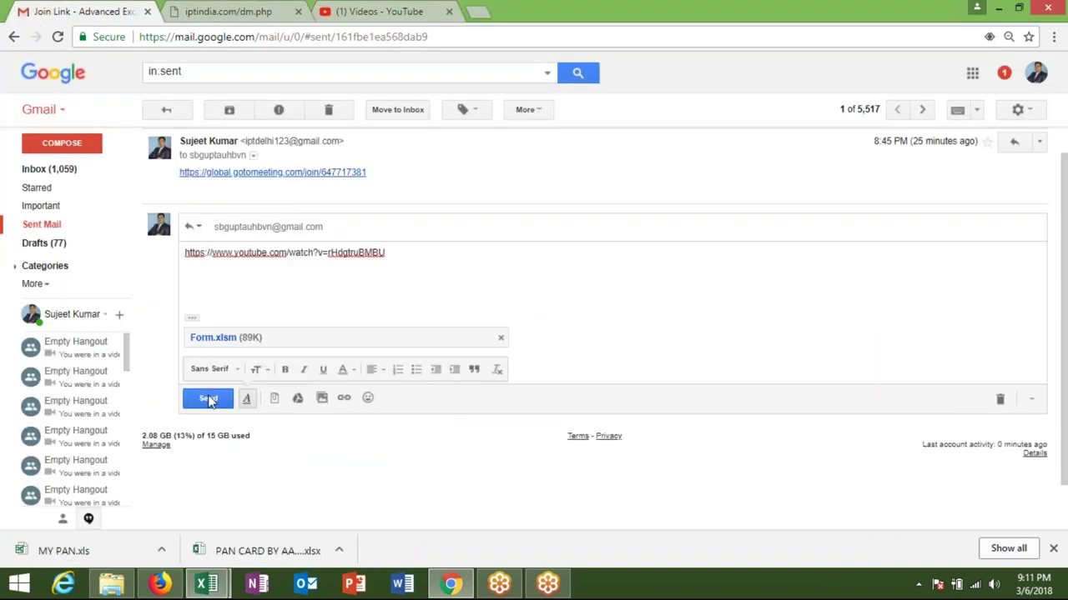
click(209, 400)
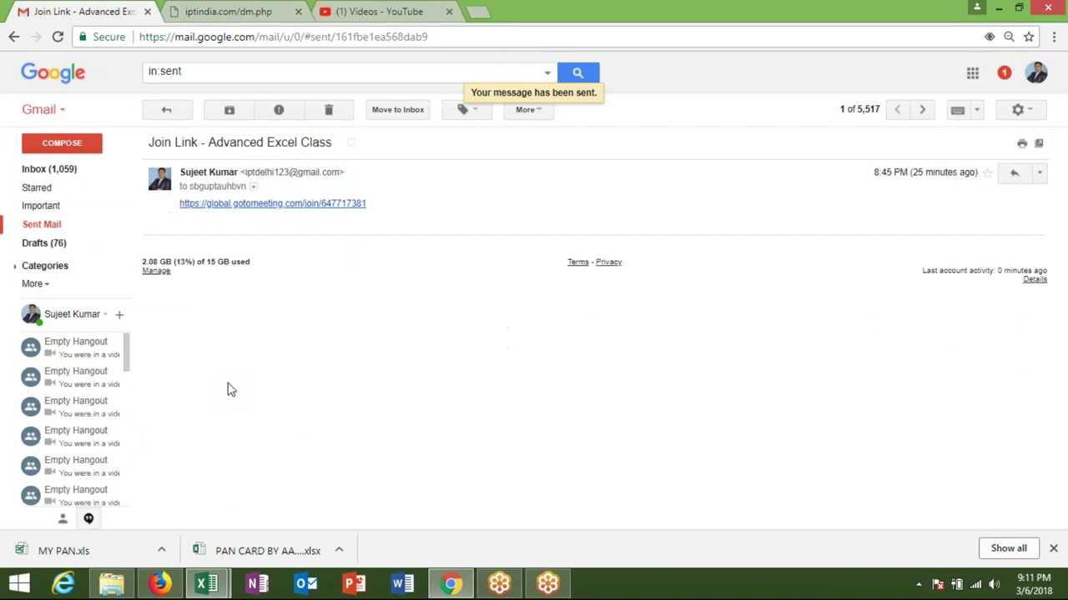
Reply-all to the 8:44 pm Join Link message with Form.xlsm and the video link
click(46, 225)
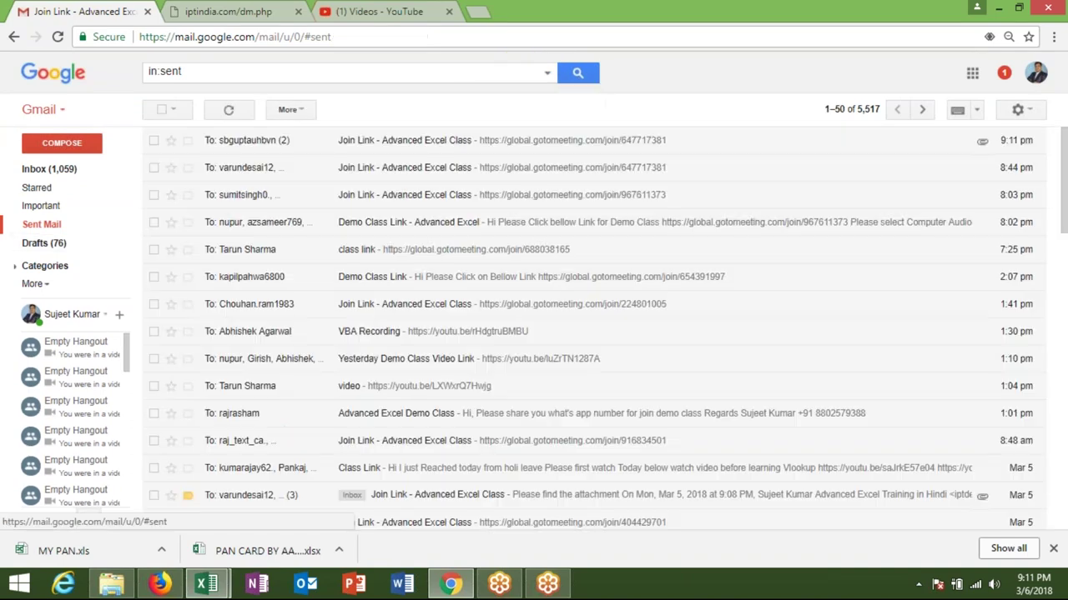
click(314, 179)
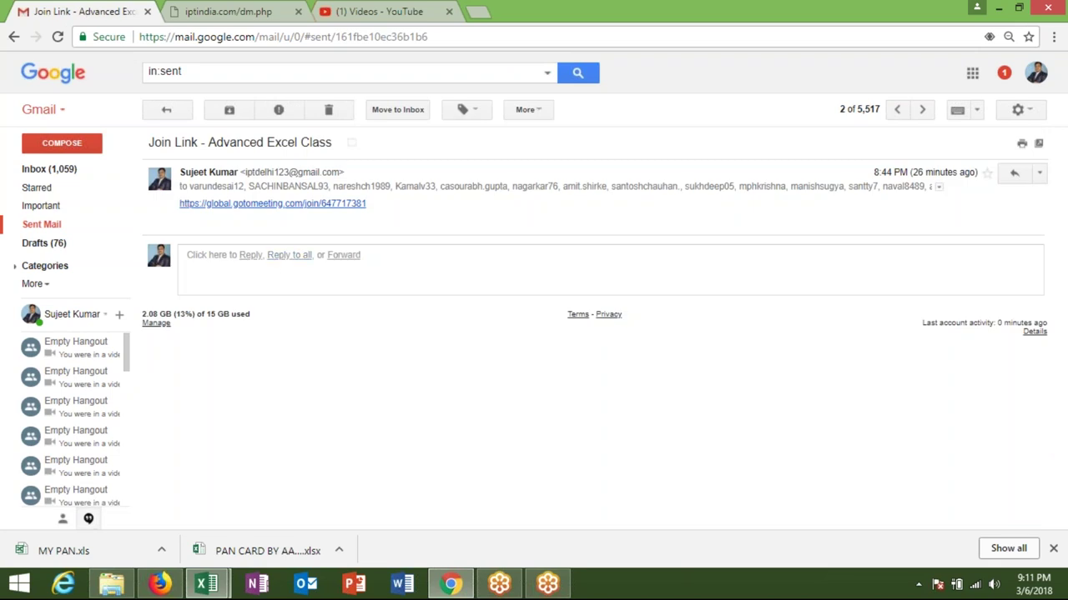
click(289, 257)
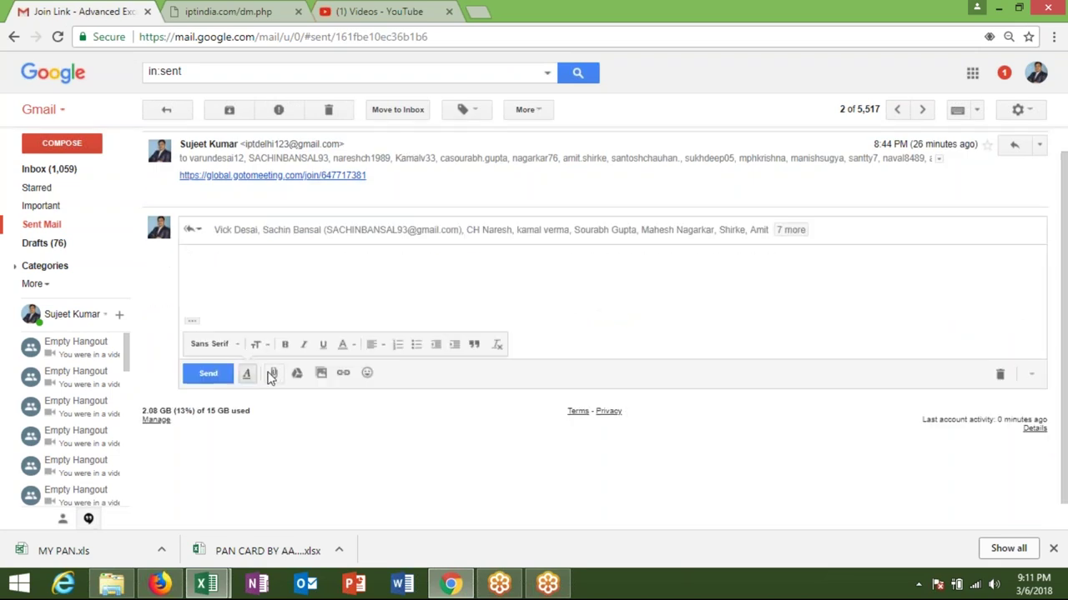
click(276, 375)
double_click(172, 191)
text(https://www.youtube.com/watch?v=rHdgtruBMBU)
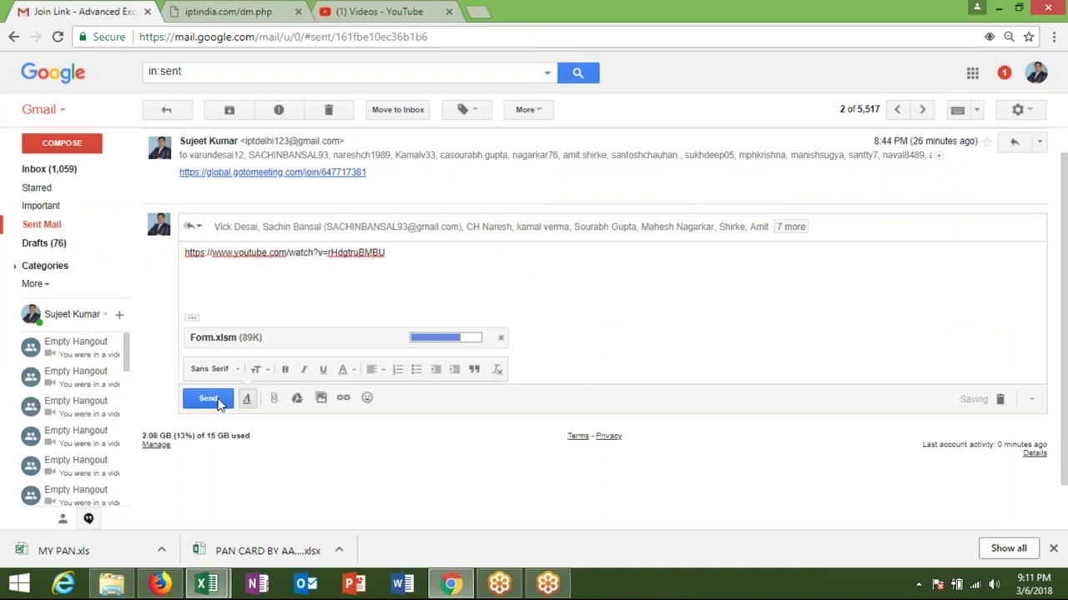
click(215, 400)
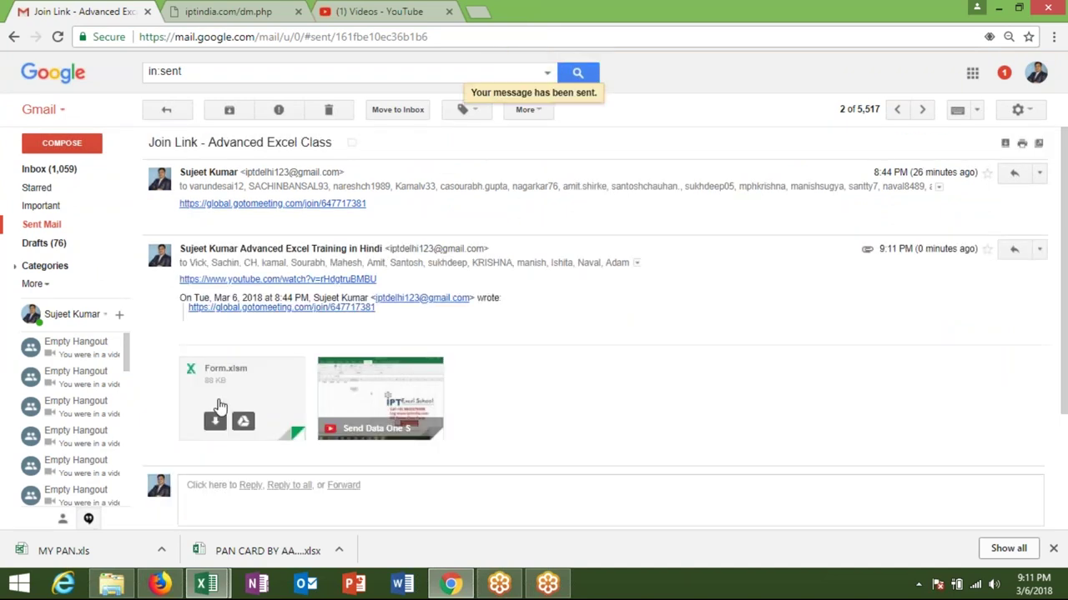
click(65, 175)
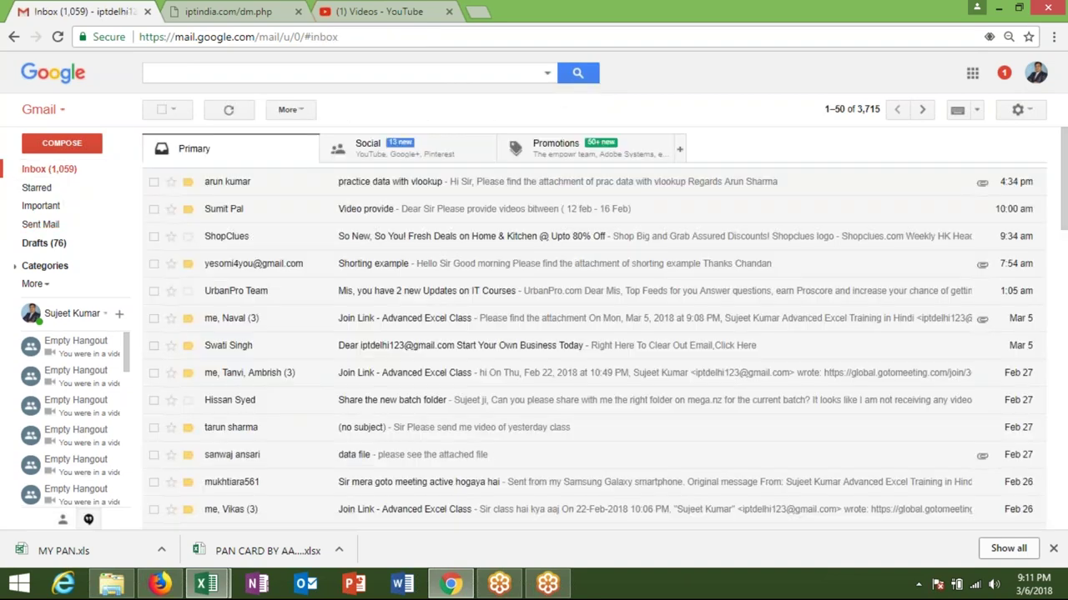
key(super+d)
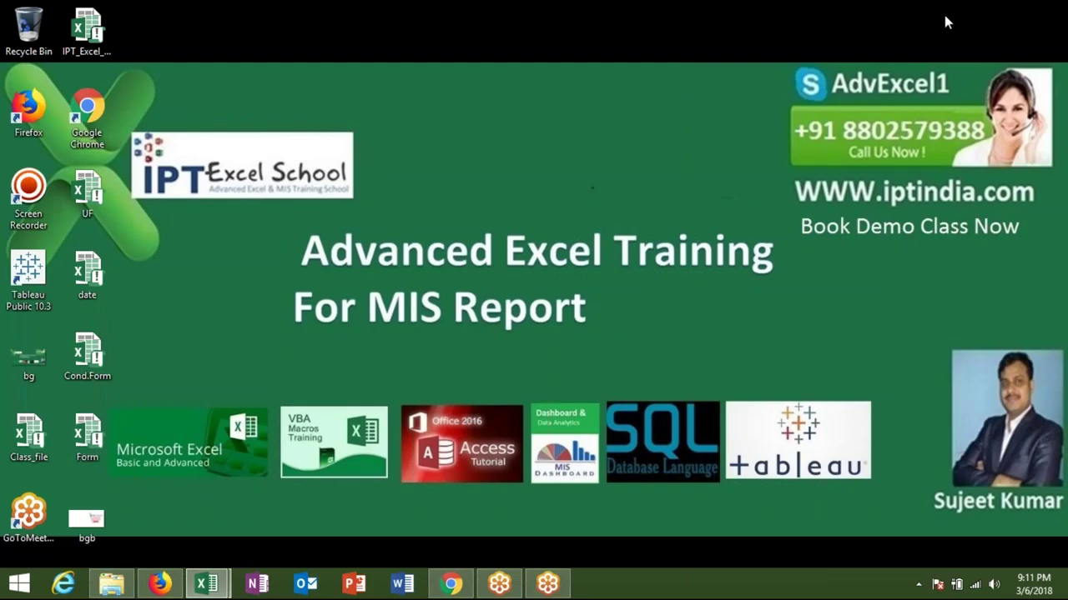